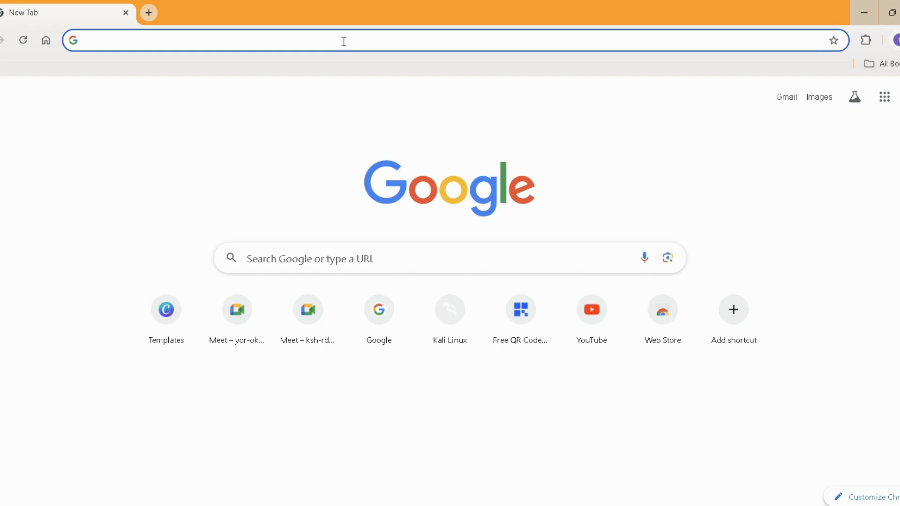
Search the web for "java download" and open Oracle's Java Downloads page.
{"action": "type", "text": "java"}
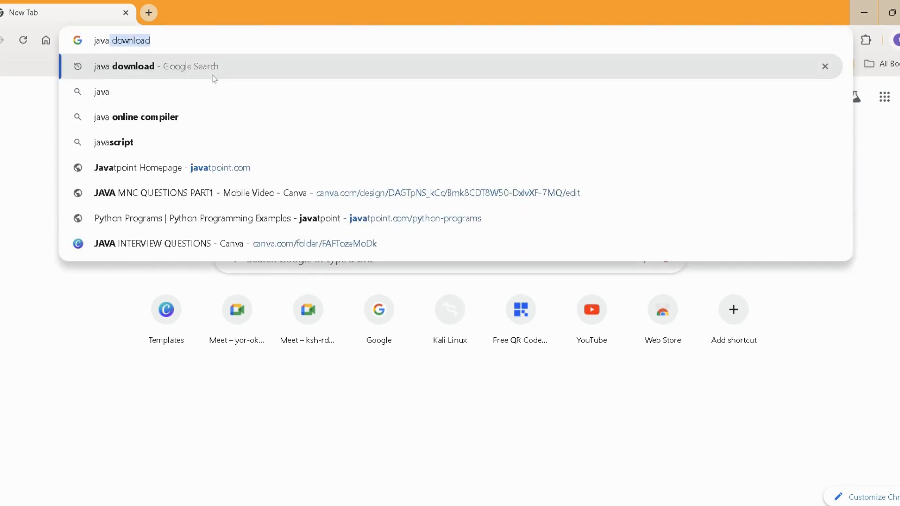
{"action": "left_click", "coordinate": [214, 70]}
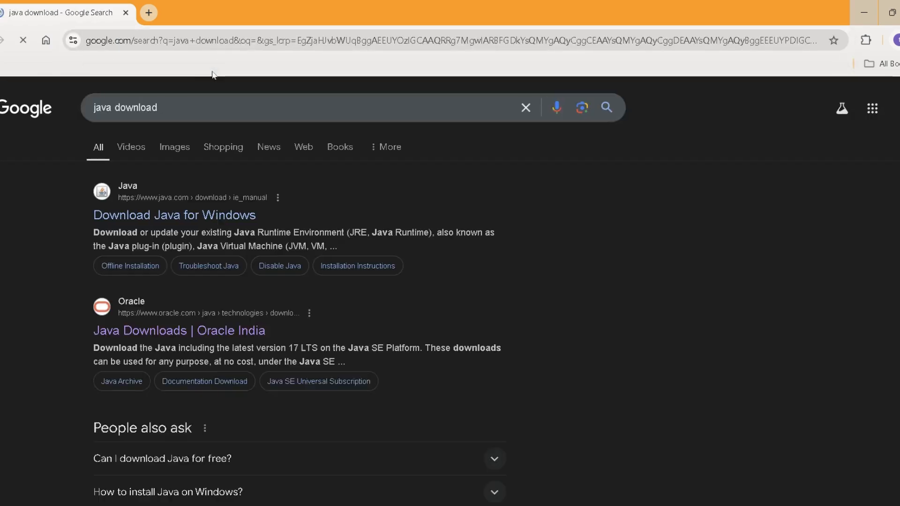
{"action": "left_click", "coordinate": [135, 333]}
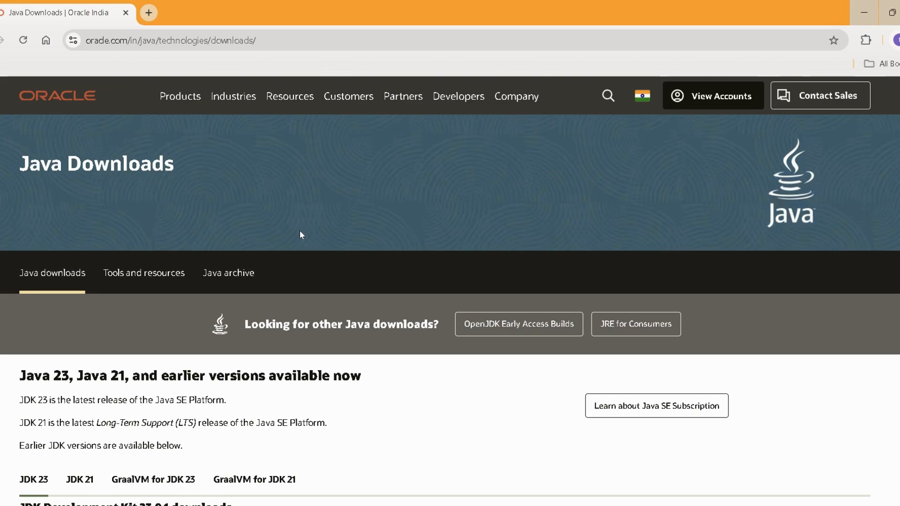
Download the JDK 23 x64 Installer for Windows, saving jdk-23_windows-x64_bin.exe in the Downloads folder.
{"action": "scroll", "coordinate": [301, 234], "scroll_direction": "down", "scroll_amount": 2}
{"action": "scroll", "coordinate": [300, 234], "scroll_direction": "down", "scroll_amount": 3}
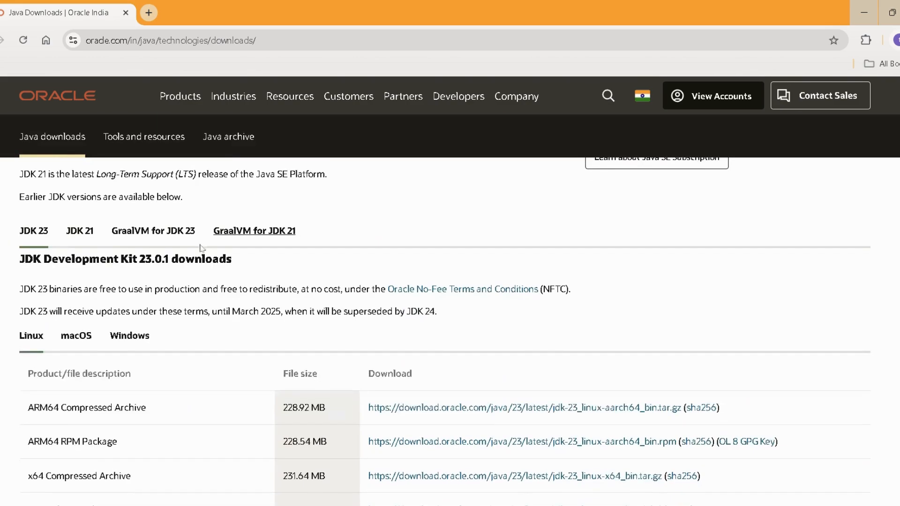
{"action": "scroll", "coordinate": [142, 354], "scroll_direction": "down", "scroll_amount": 1}
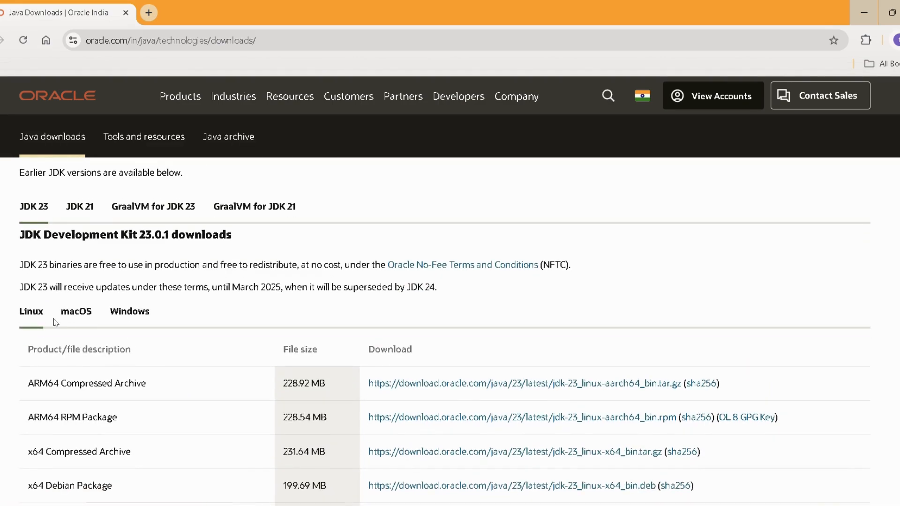
{"action": "left_click", "coordinate": [129, 312]}
{"action": "scroll", "coordinate": [205, 313], "scroll_direction": "down", "scroll_amount": 1}
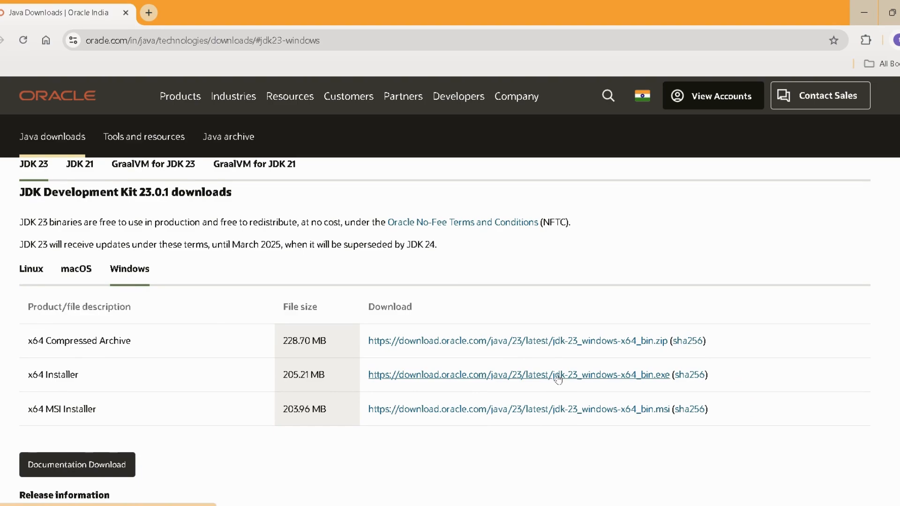
{"action": "left_click", "coordinate": [558, 374]}
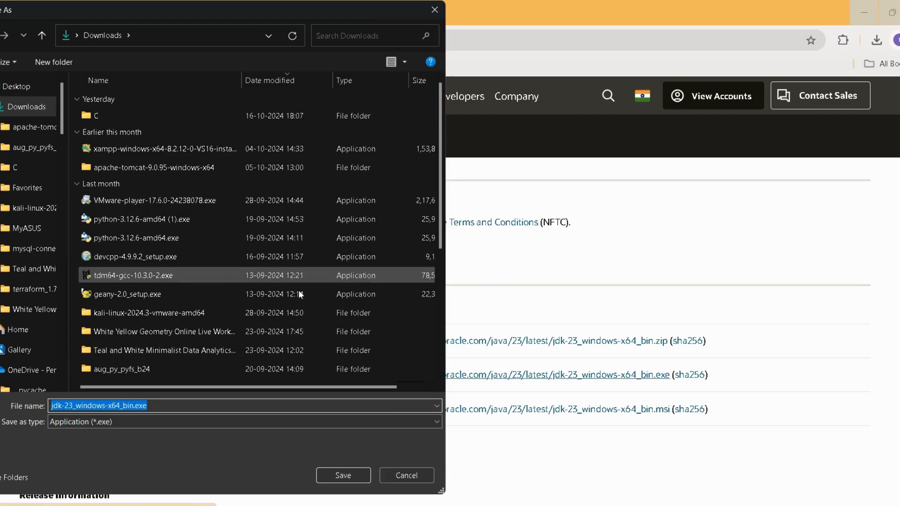
{"action": "left_click", "coordinate": [342, 475]}
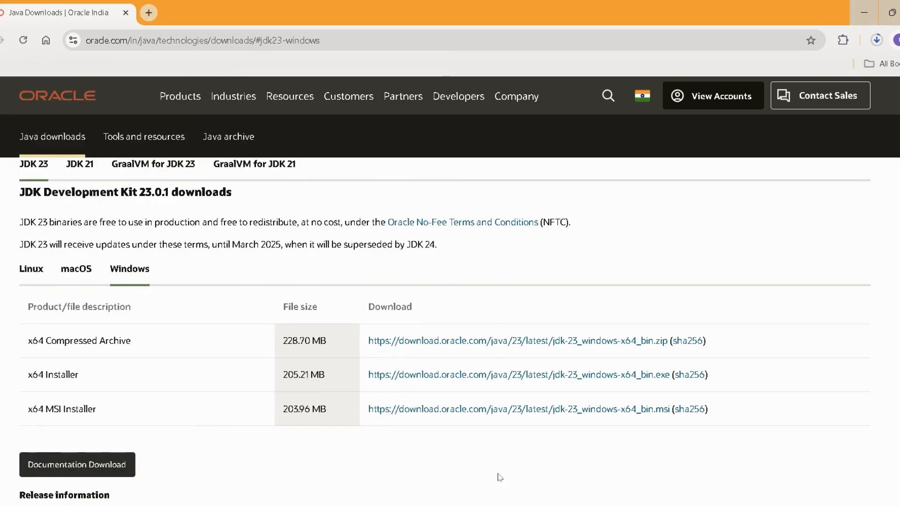
Check the progress of the JDK installer download in the Downloads folder and the browser's recent download history.
{"action": "key", "text": "super+e"}
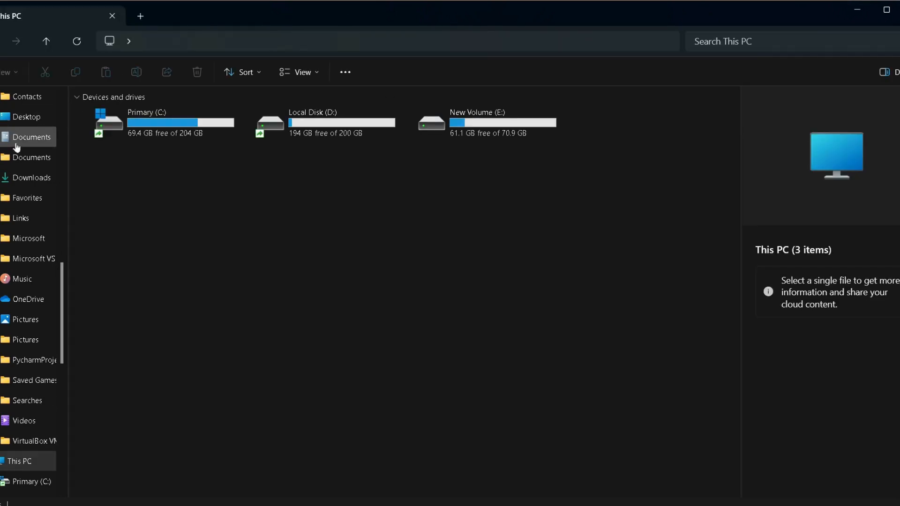
{"action": "left_click", "coordinate": [15, 180]}
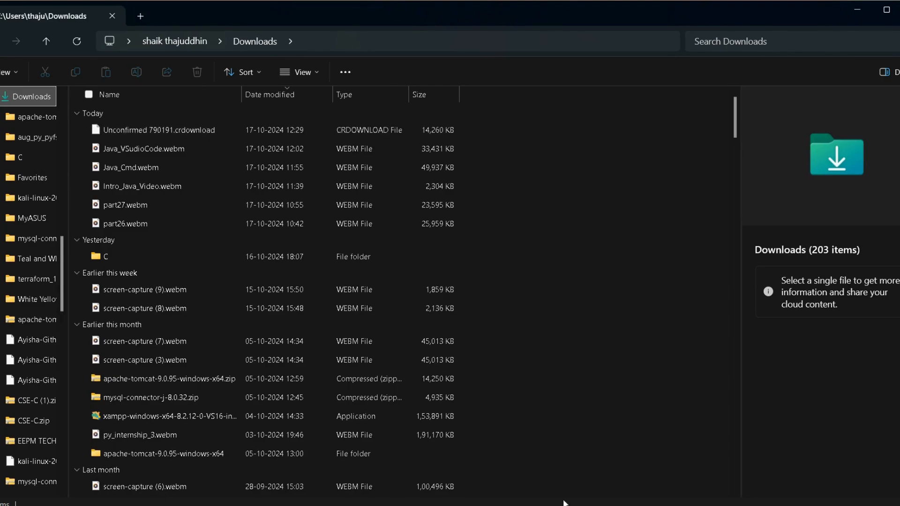
{"action": "left_click", "coordinate": [547, 437]}
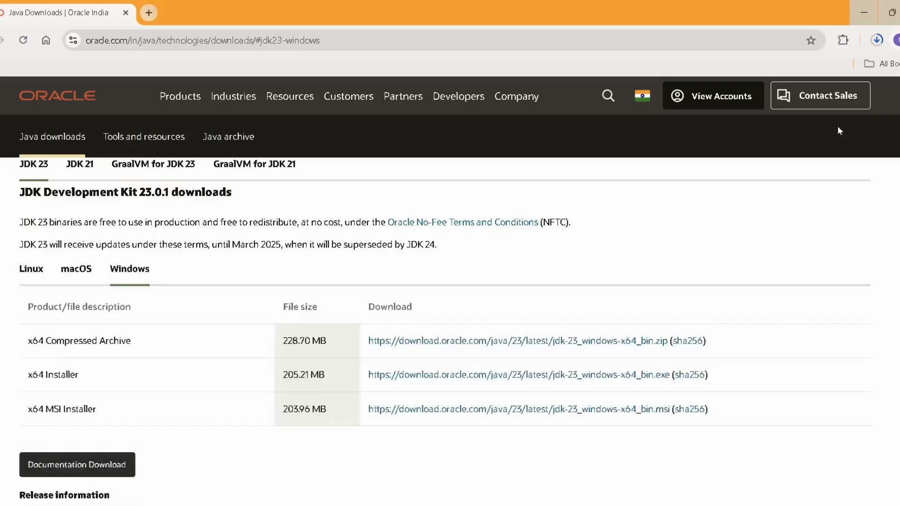
{"action": "left_click", "coordinate": [877, 40]}
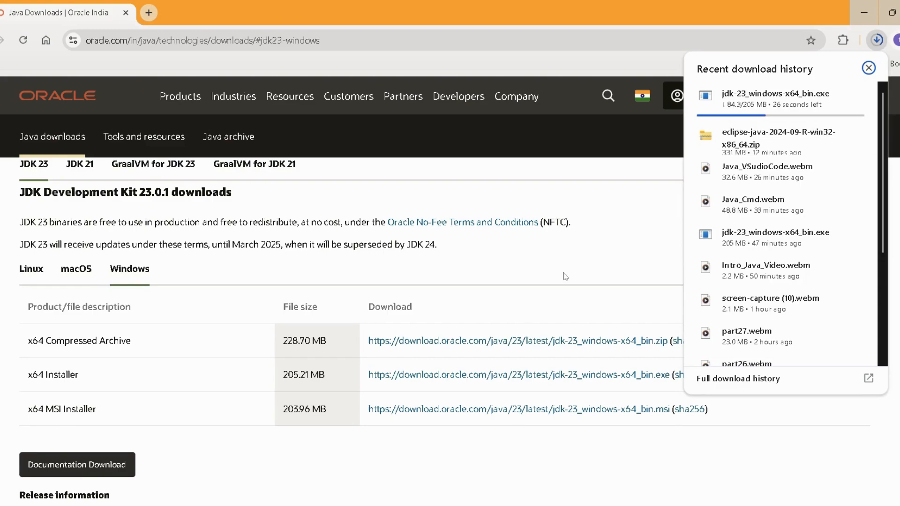
{"action": "left_click", "coordinate": [541, 333]}
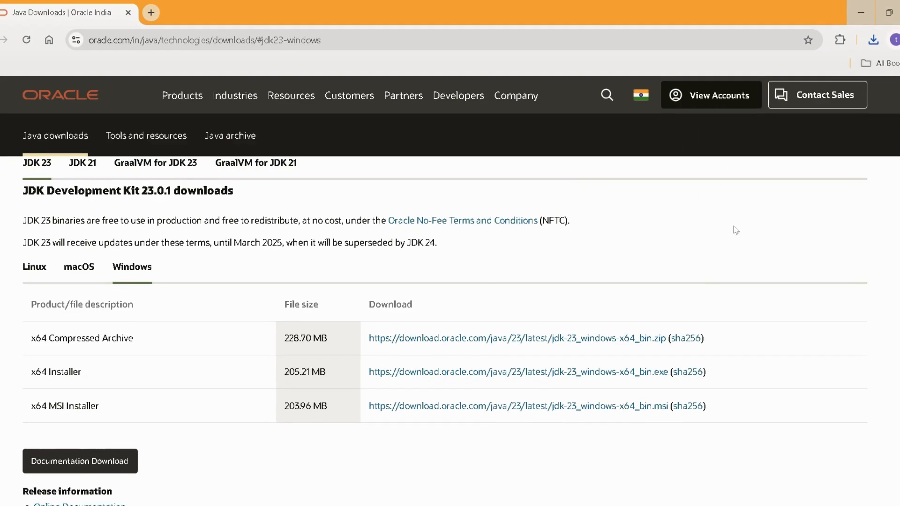
Run the downloaded jdk-23_windows-x64_bin.exe, allow installing the unverified app, and agree to reinstall the existing JDK.
{"action": "left_click", "coordinate": [873, 40]}
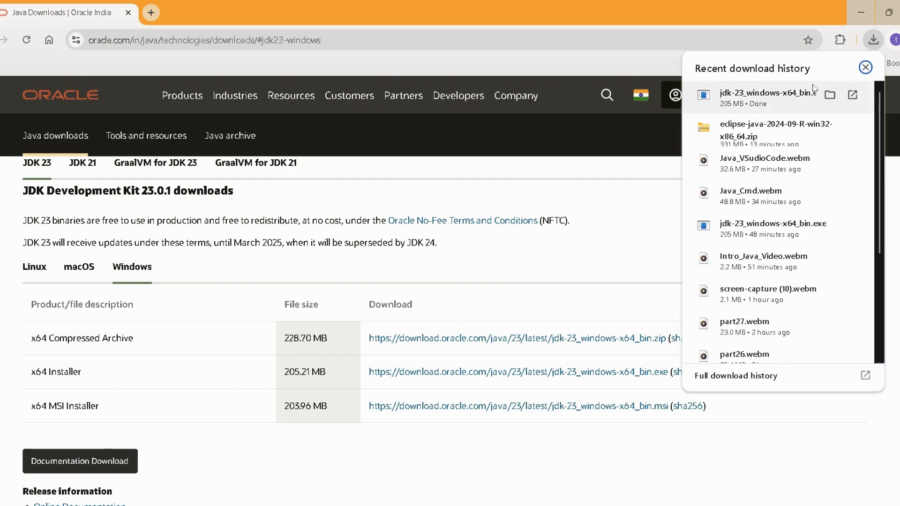
{"action": "left_click", "coordinate": [784, 111]}
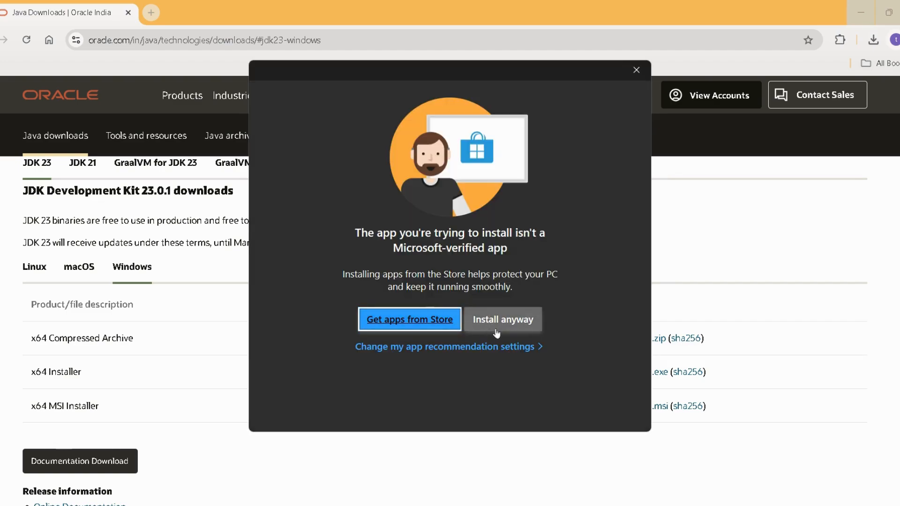
{"action": "left_click", "coordinate": [496, 330]}
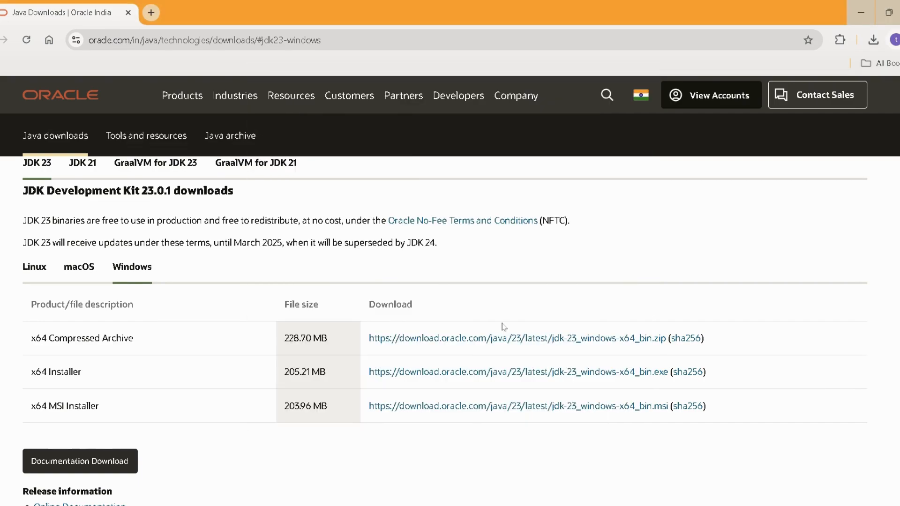
{"action": "left_click", "coordinate": [395, 370]}
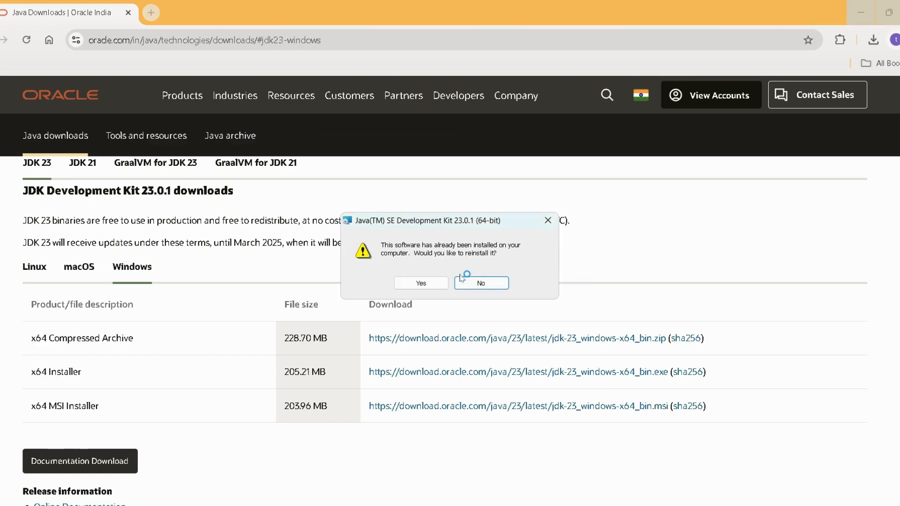
{"action": "left_click", "coordinate": [423, 285]}
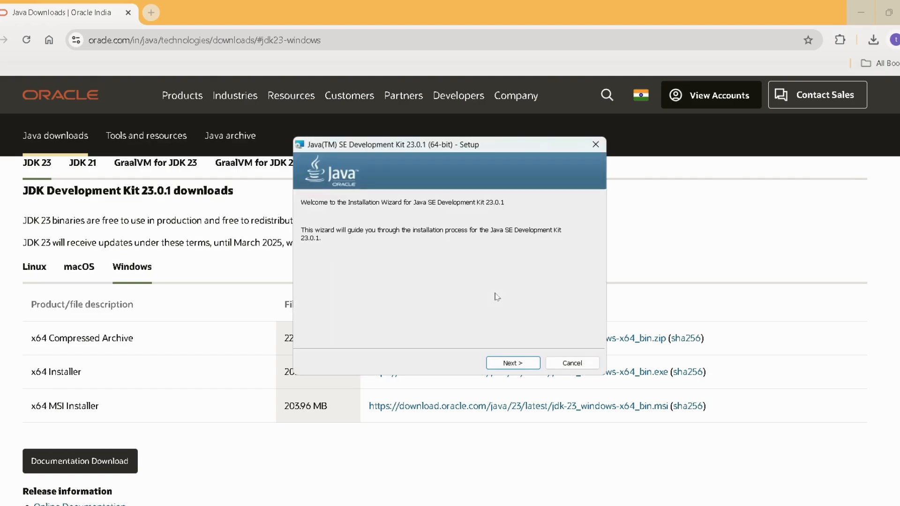
Install Java SE Development Kit 23.0.1 with the wizard's default options and close the setup.
{"action": "left_click", "coordinate": [518, 365]}
{"action": "left_click", "coordinate": [513, 363]}
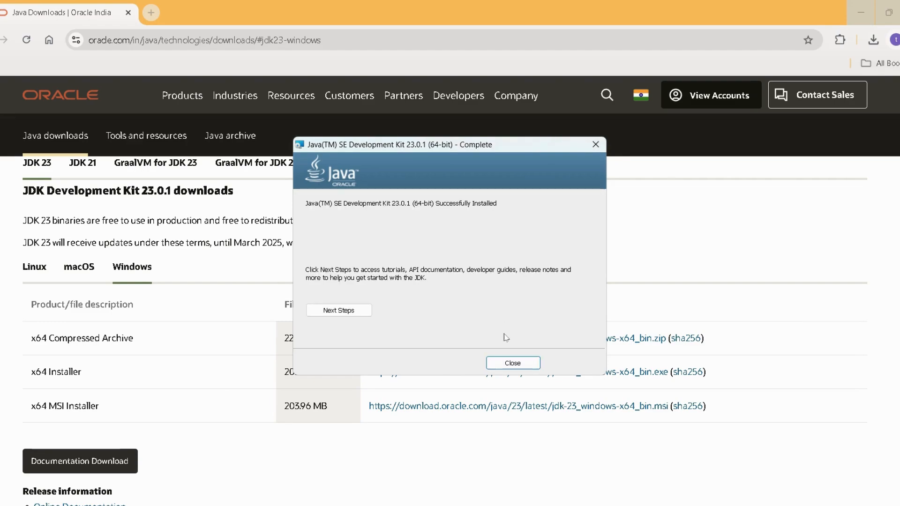
{"action": "left_click", "coordinate": [502, 363]}
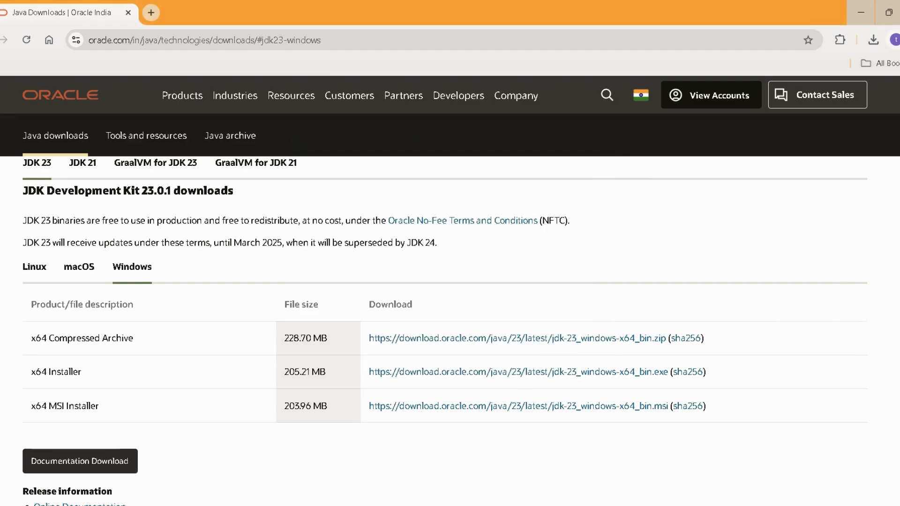
Open Command Prompt and dismiss the user settings error.
{"action": "key", "text": "super"}
{"action": "type", "text": "cmd"}
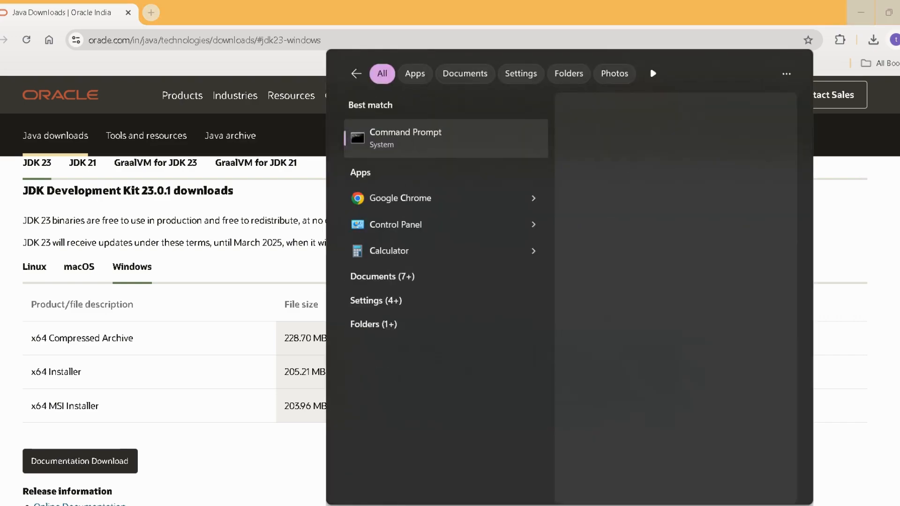
{"action": "key", "text": "Return"}
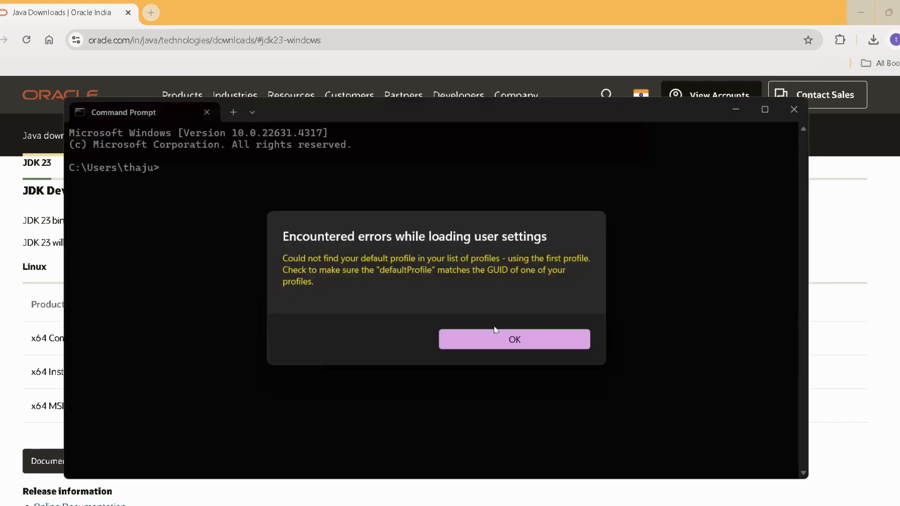
{"action": "key", "text": "Return"}
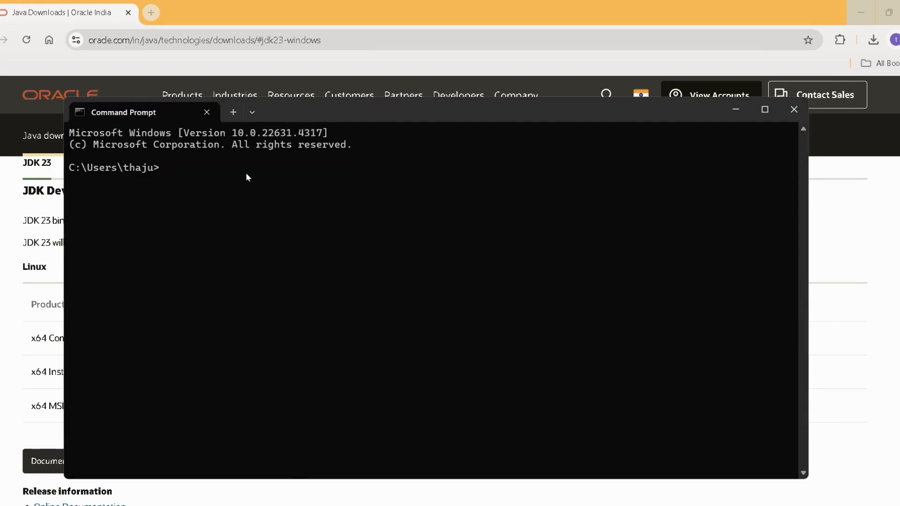
Check the installed Java version with java --version and highlight the reported lines.
{"action": "type", "text": "java --version"}
{"action": "key", "text": "Return"}
{"action": "left_click_drag", "start_coordinate": [97, 184], "coordinate": [266, 207]}
{"action": "right_click", "coordinate": [265, 207]}
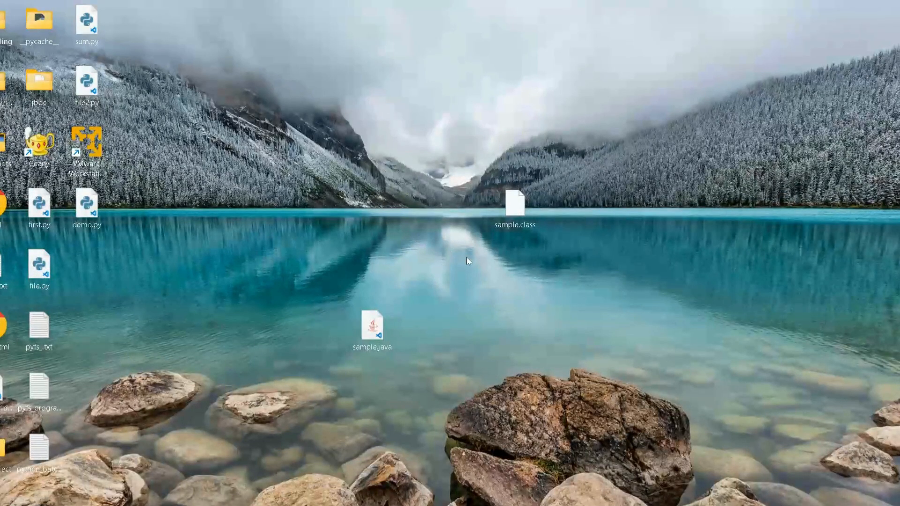
Delete the files sample.java and sample.class from the desktop, moving both to the Recycle Bin.
{"action": "left_click", "coordinate": [367, 322]}
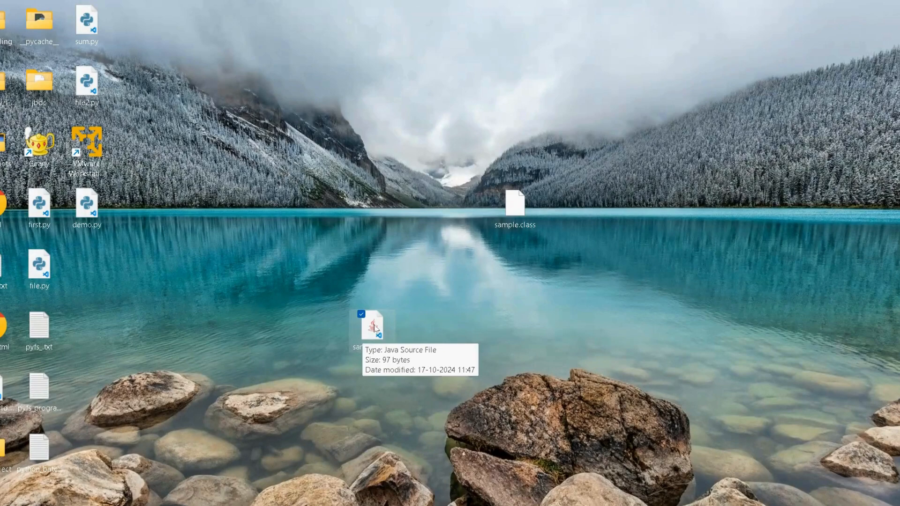
{"action": "right_click", "coordinate": [379, 326]}
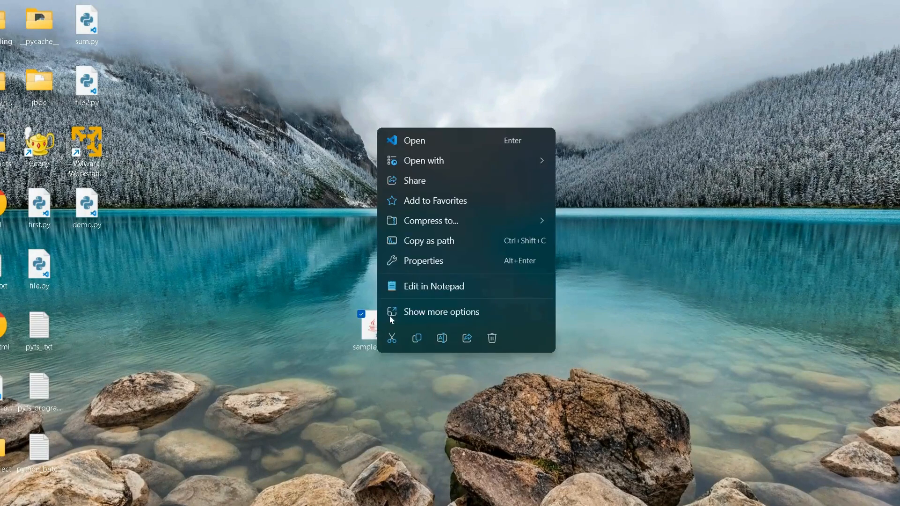
{"action": "left_click", "coordinate": [493, 337]}
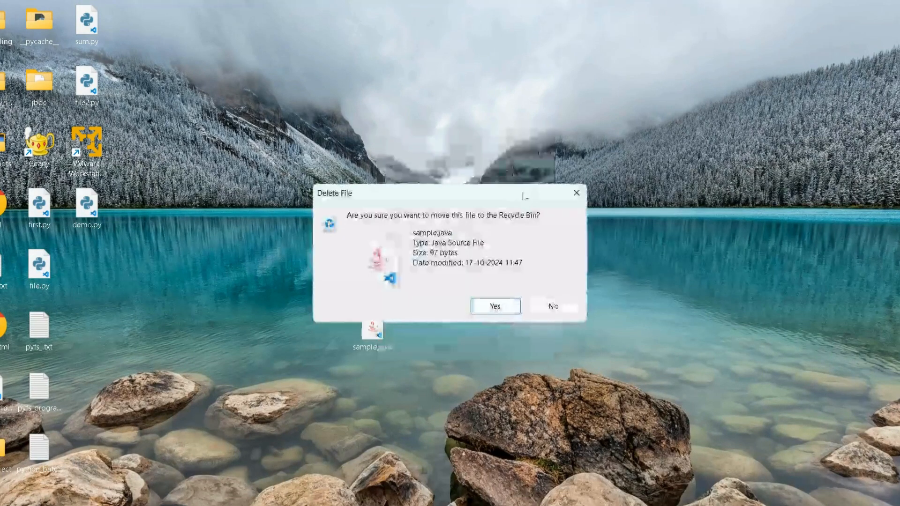
{"action": "left_click", "coordinate": [495, 306]}
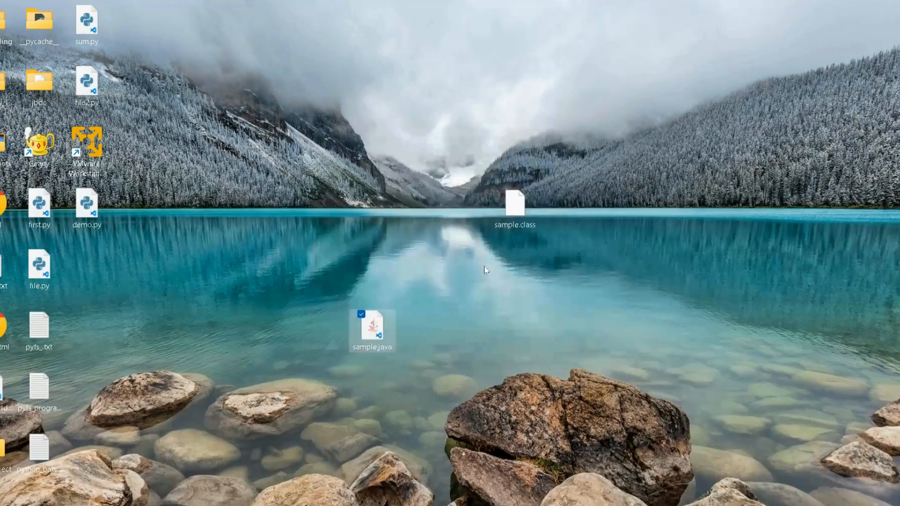
{"action": "right_click", "coordinate": [514, 203]}
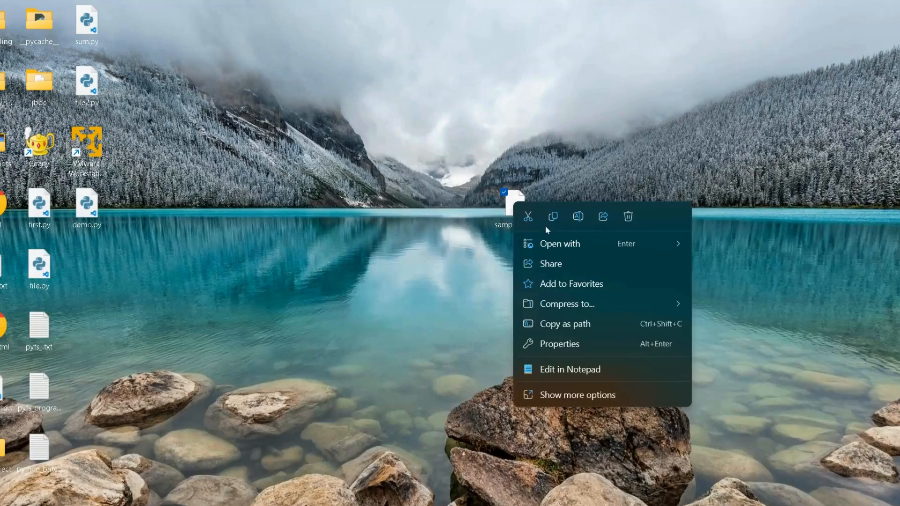
{"action": "left_click", "coordinate": [628, 216]}
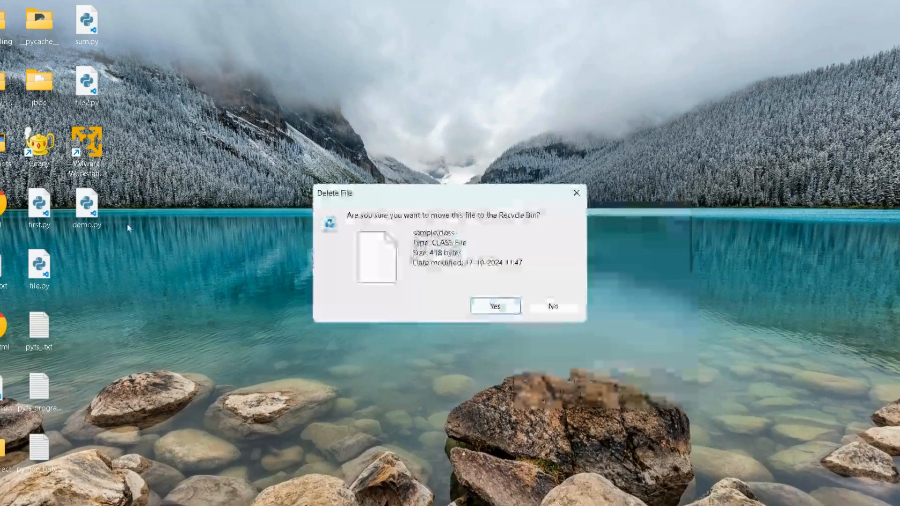
{"action": "left_click", "coordinate": [489, 307]}
Create a new text document on the desktop and name it file.java, accepting the extension change.
{"action": "right_click", "coordinate": [301, 196]}
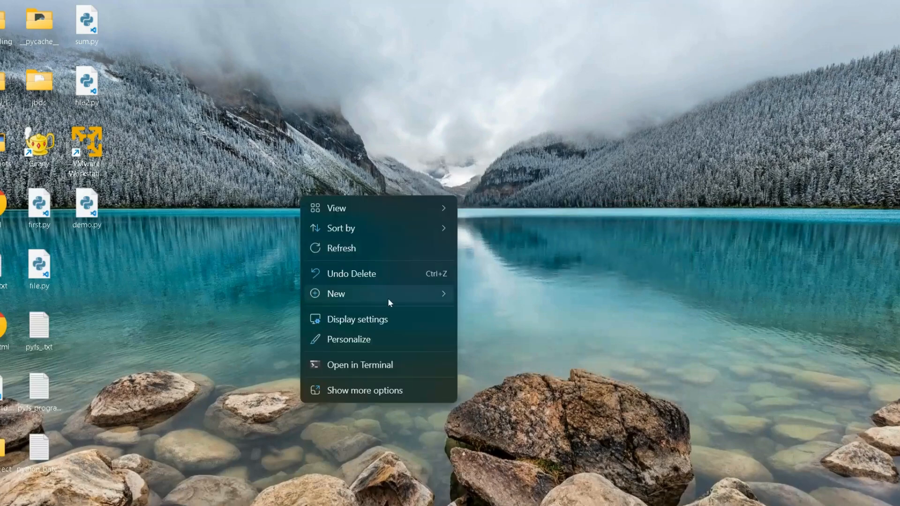
{"action": "mouse_move", "coordinate": [378, 296]}
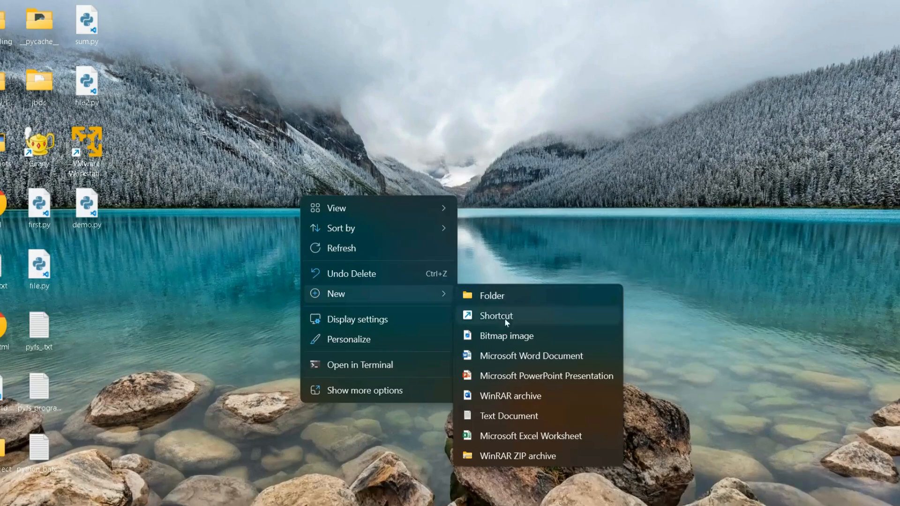
{"action": "left_click", "coordinate": [499, 421]}
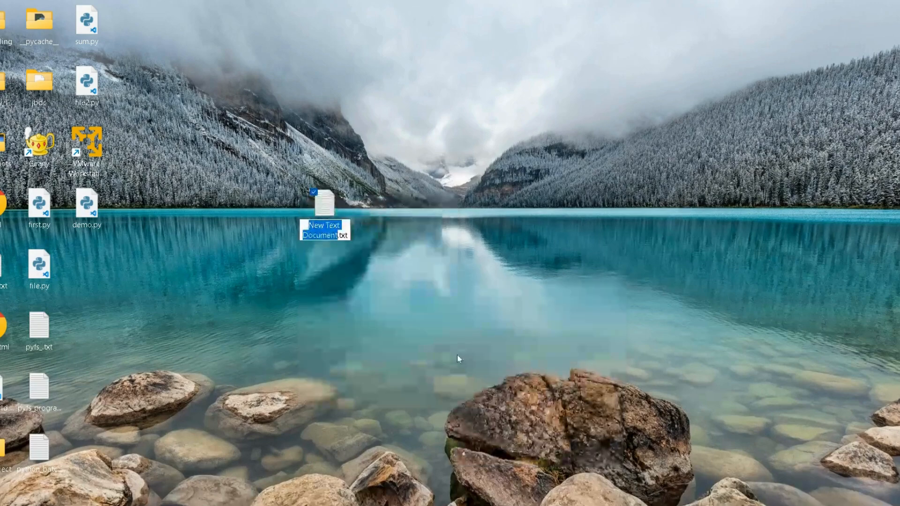
{"action": "key", "text": "ctrl+a"}
{"action": "key", "text": "BackSpace"}
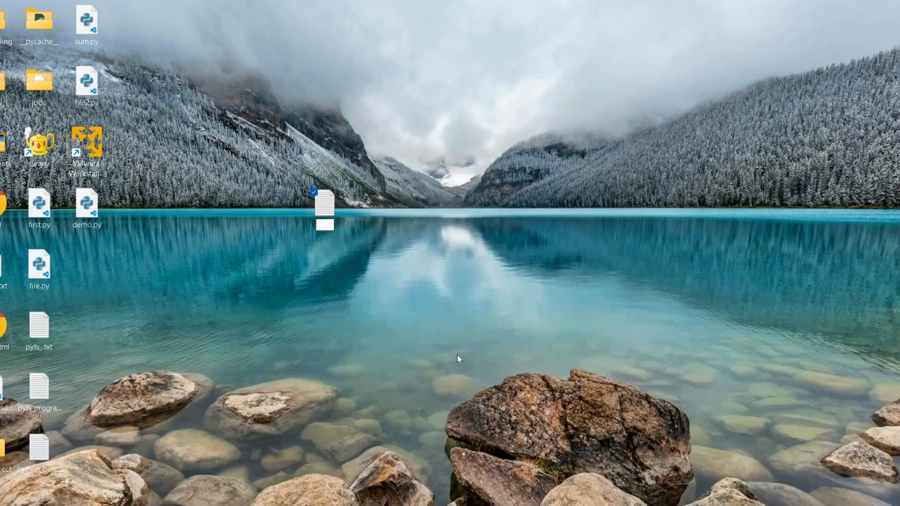
{"action": "type", "text": "file.java"}
{"action": "key", "text": "Return"}
{"action": "key", "text": "Return"}
Open file.java from the desktop in Notepad and dismiss the missing-file error for sample.java.
{"action": "right_click", "coordinate": [325, 224]}
{"action": "mouse_move", "coordinate": [389, 283]}
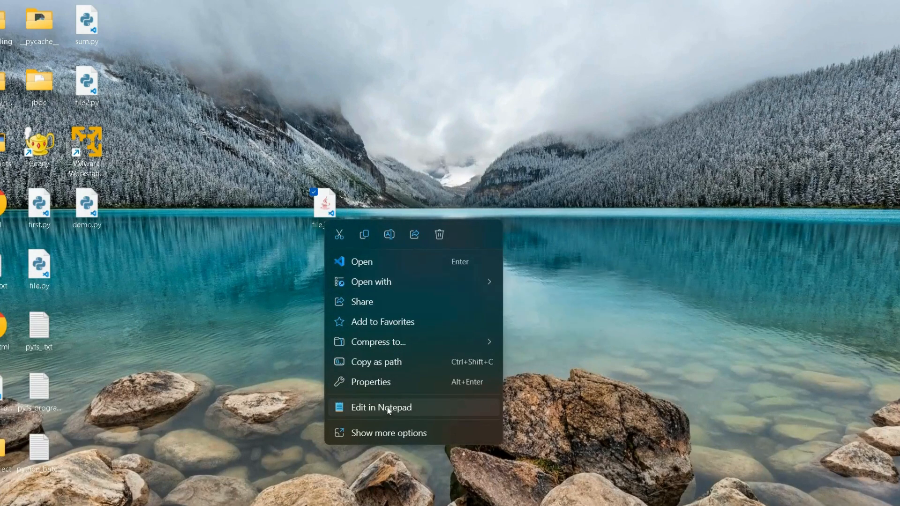
{"action": "left_click", "coordinate": [399, 408]}
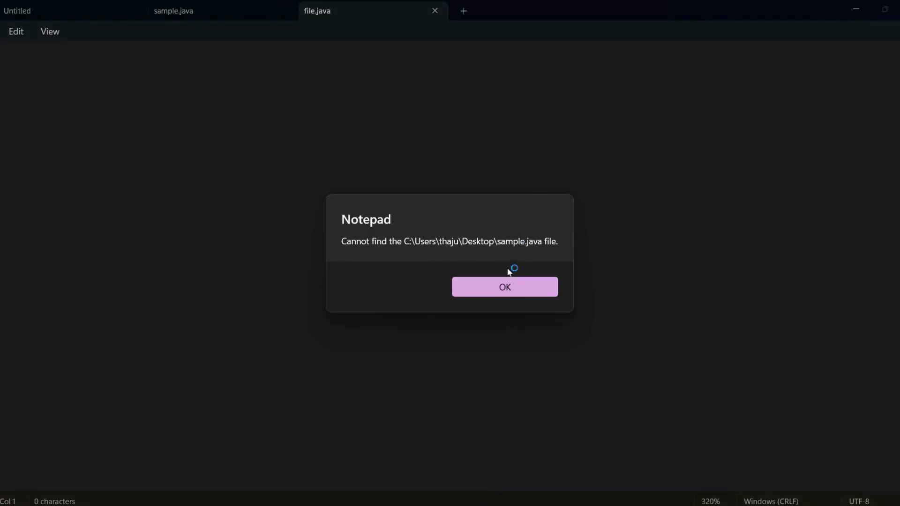
{"action": "left_click", "coordinate": [508, 283]}
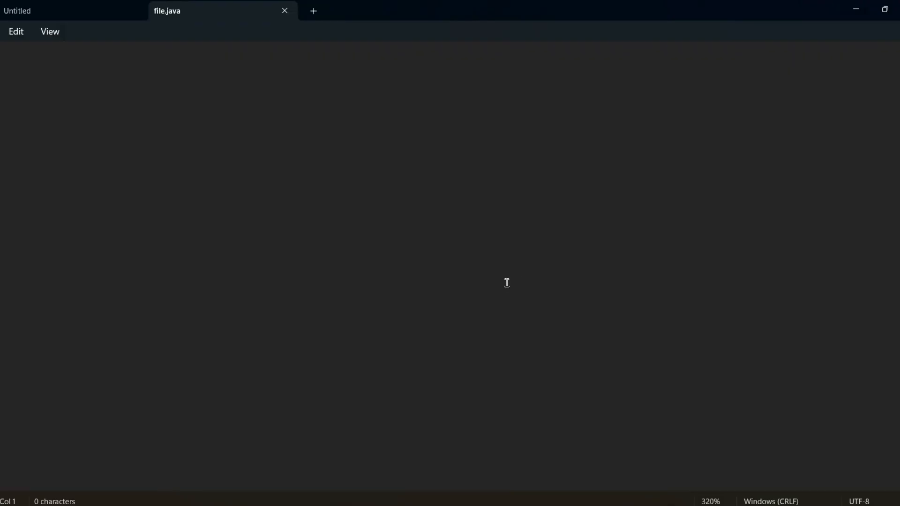
Declare a class named file with a pair of curly braces, the body starting on a new line.
{"action": "type", "text": "class fil"}
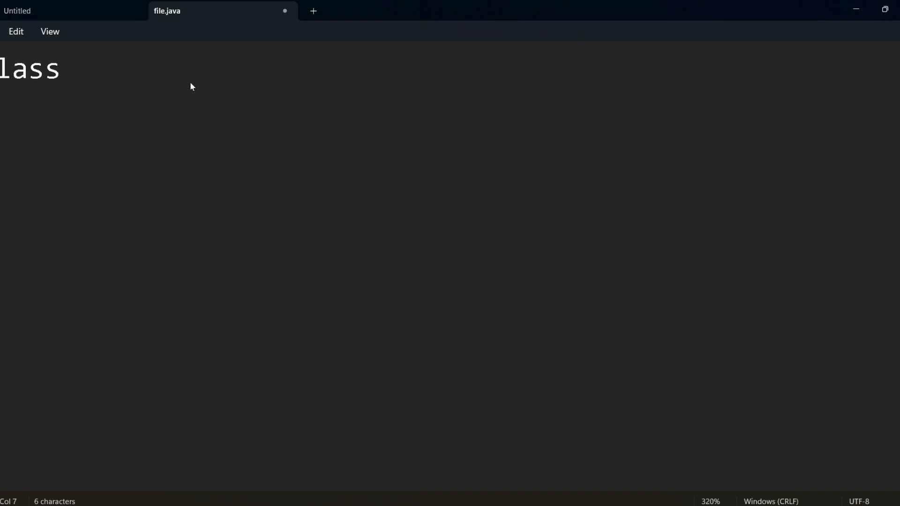
{"action": "type", "text": "e{}"}
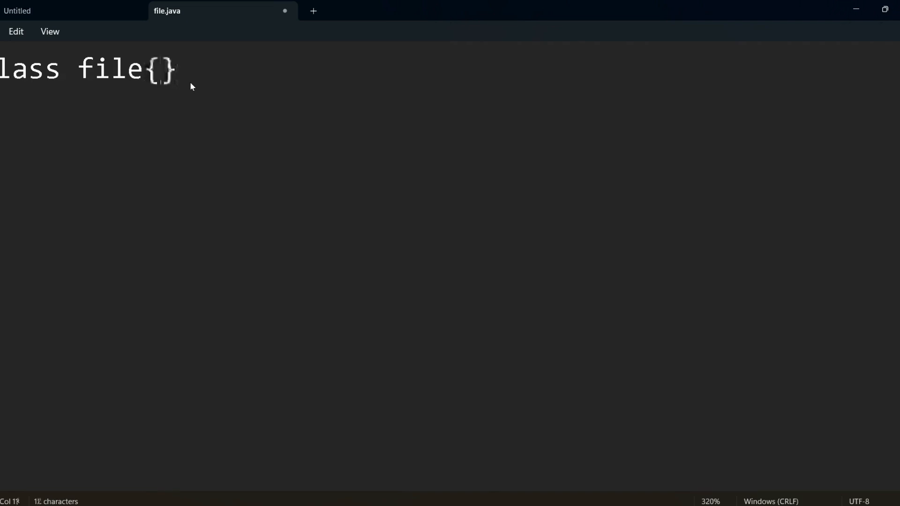
{"action": "key", "text": "Return"}
Add the method public static void main(String args[]) with empty braces inside the class.
{"action": "type", "text": "publis"}
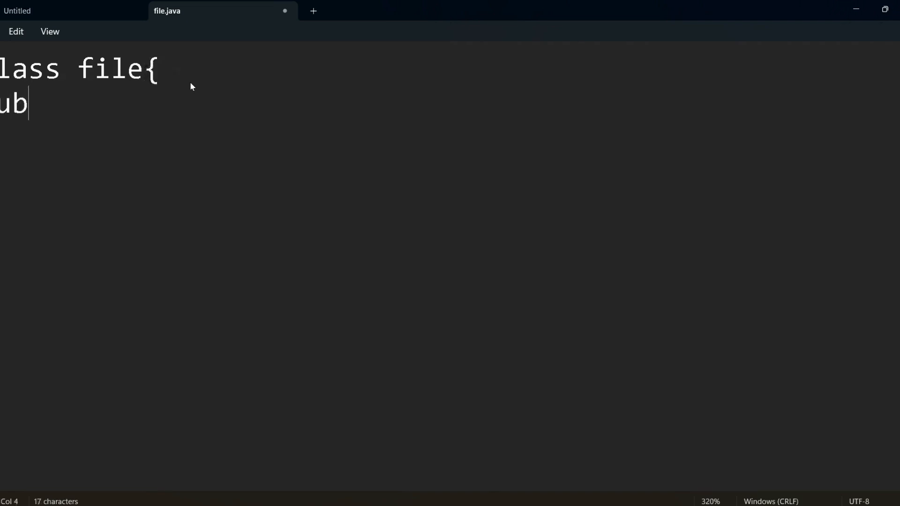
{"action": "key", "text": "BackSpace"}
{"action": "key", "text": "BackSpace"}
{"action": "type", "text": "c"}
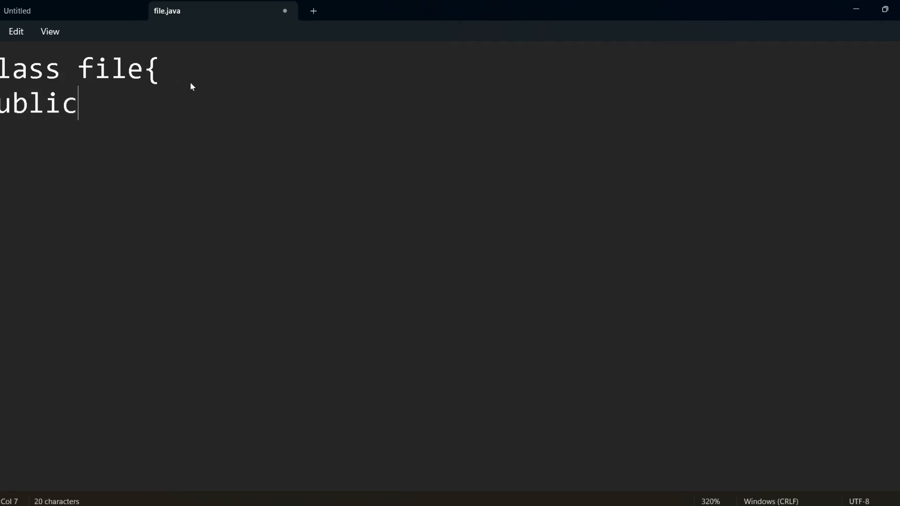
{"action": "type", "text": " static voi"}
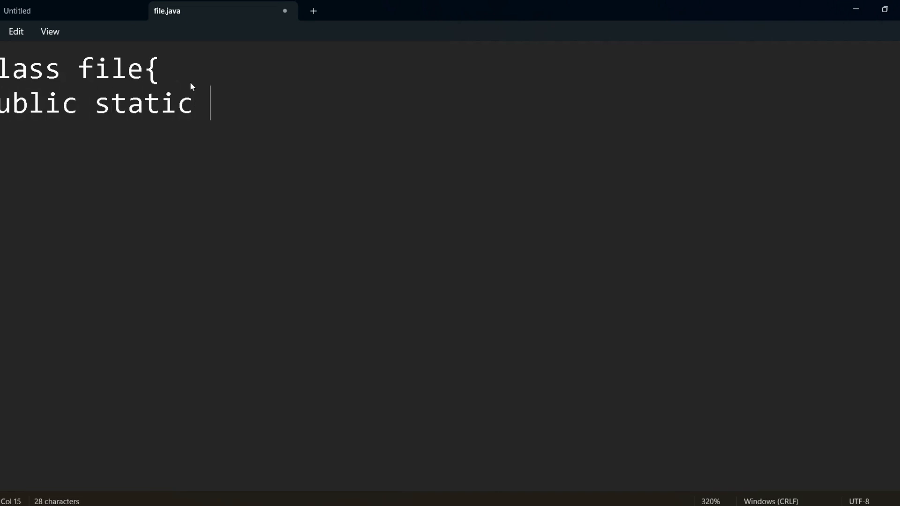
{"action": "type", "text": "ain"}
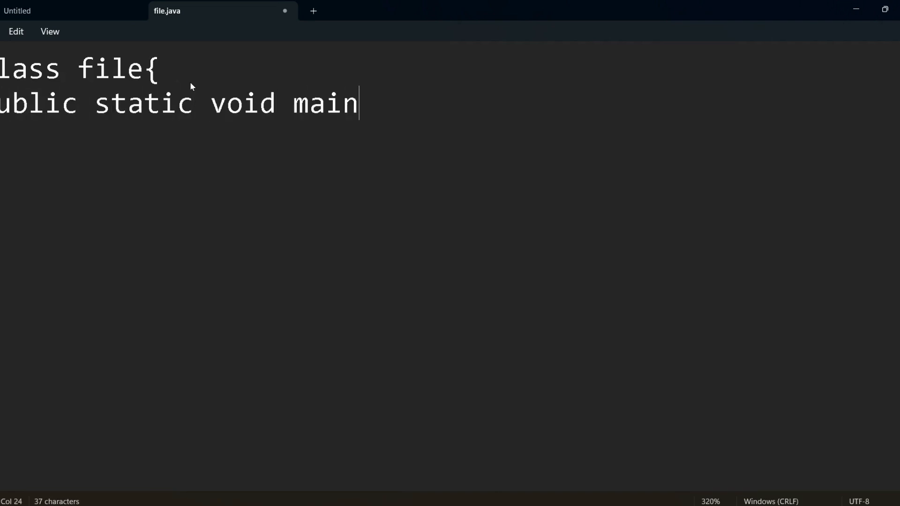
{"action": "type", "text": "(Str"}
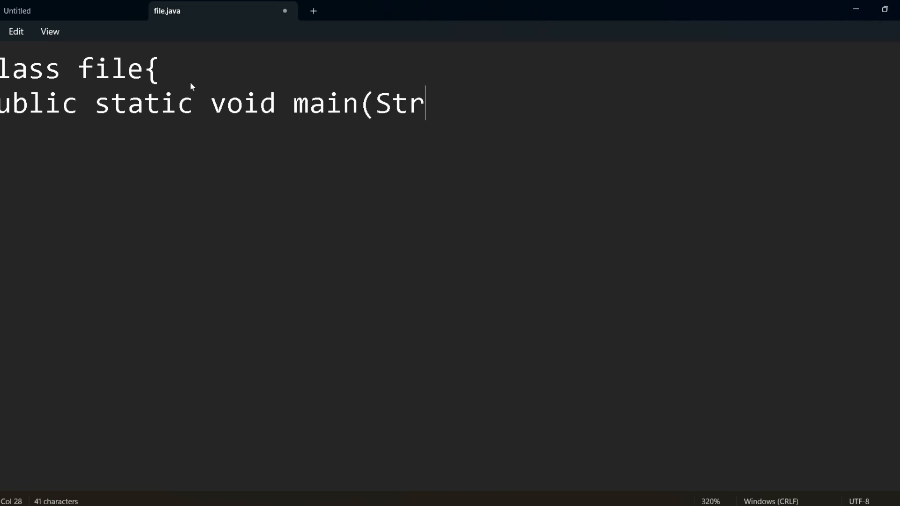
{"action": "type", "text": "ing args"}
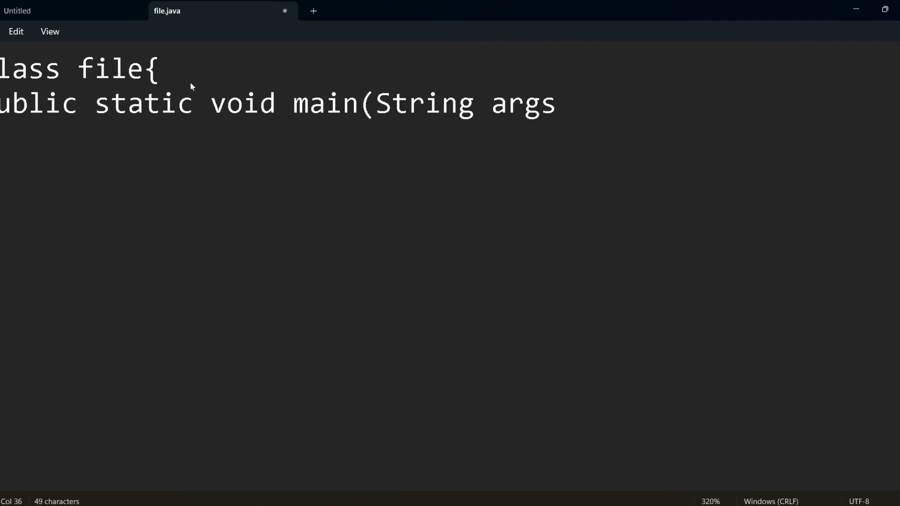
{"action": "type", "text": "[]){}"}
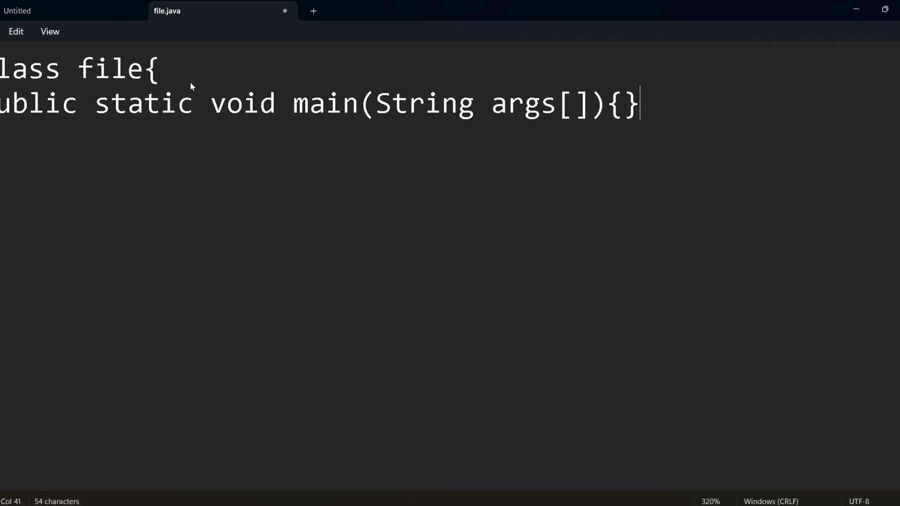
Write System.out.println("hello World!"); on its own line inside main, save file.java and minimise Notepad.
{"action": "key", "text": "Left"}
{"action": "key", "text": "Return"}
{"action": "type", "text": "yste"}
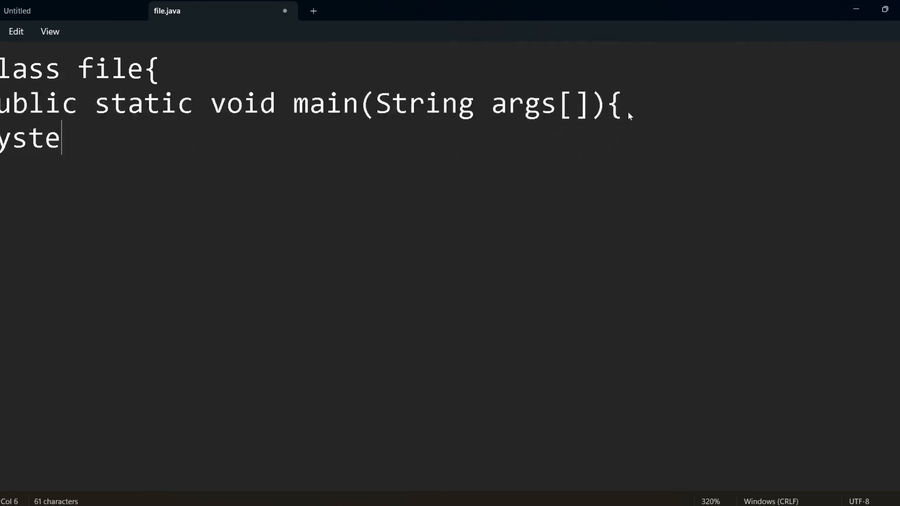
{"action": "type", "text": "m.ou"}
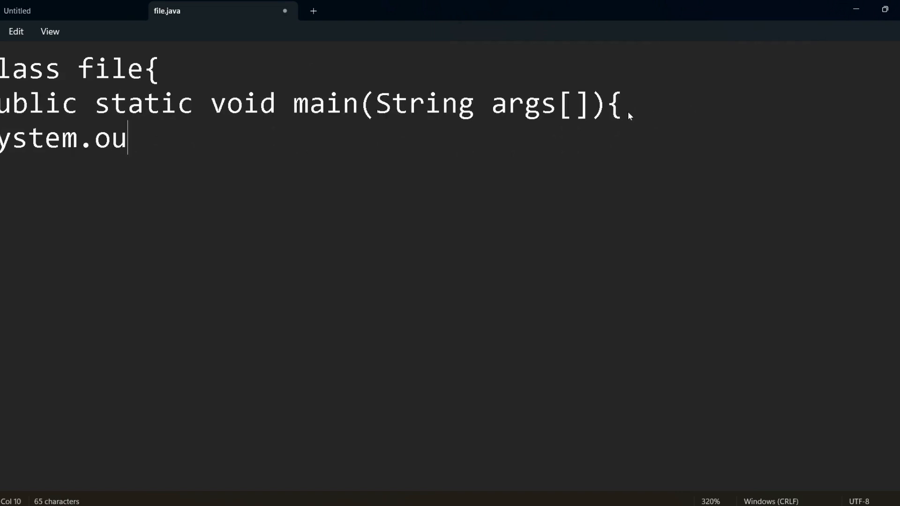
{"action": "type", "text": "t.prit"}
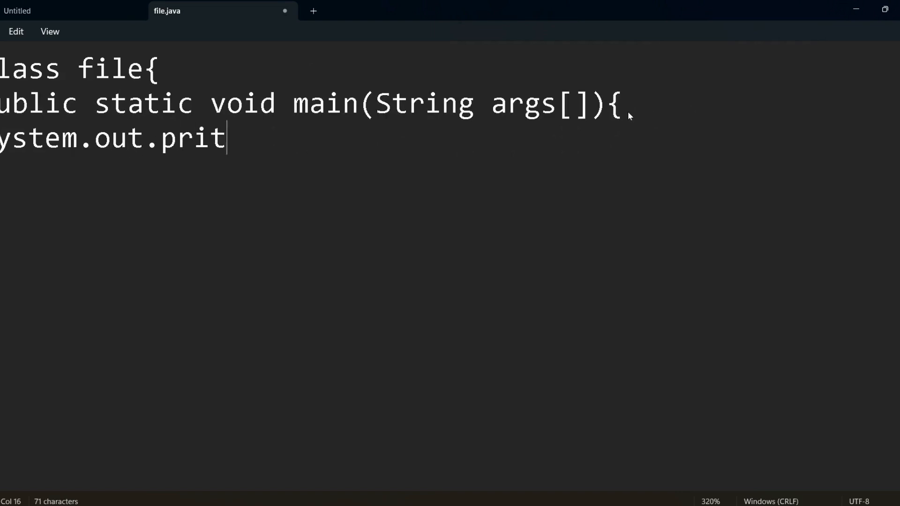
{"action": "key", "text": "BackSpace"}
{"action": "type", "text": "ntln()"}
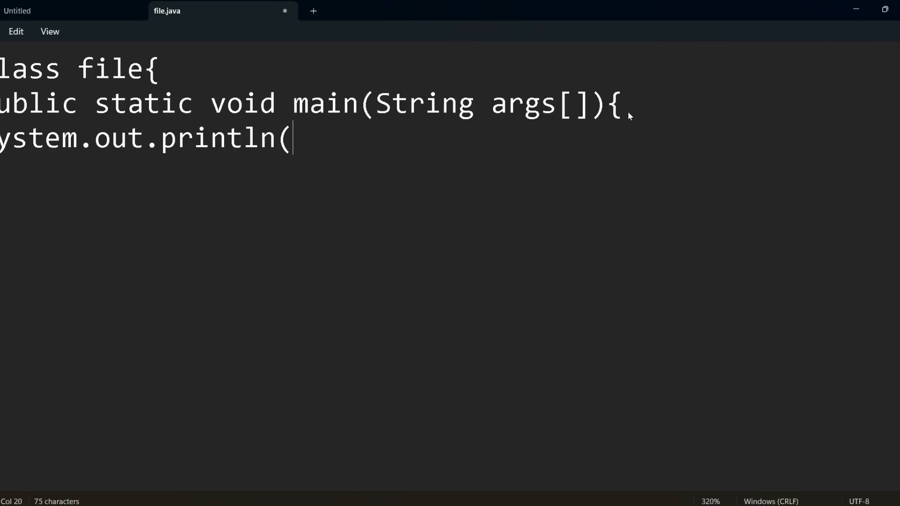
{"action": "key", "text": "Left"}
{"action": "type", "text": "\"hekl"}
{"action": "key", "text": "BackSpace"}
{"action": "key", "text": "BackSpace"}
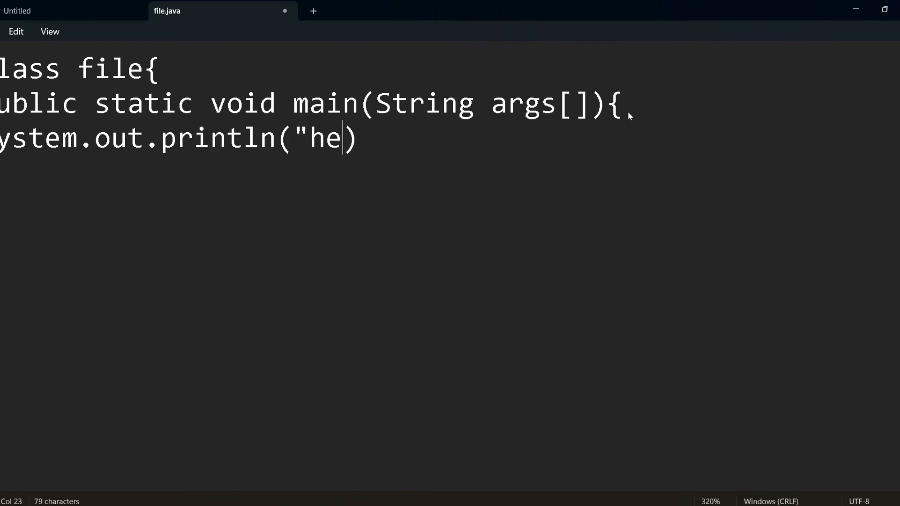
{"action": "type", "text": "llo World"}
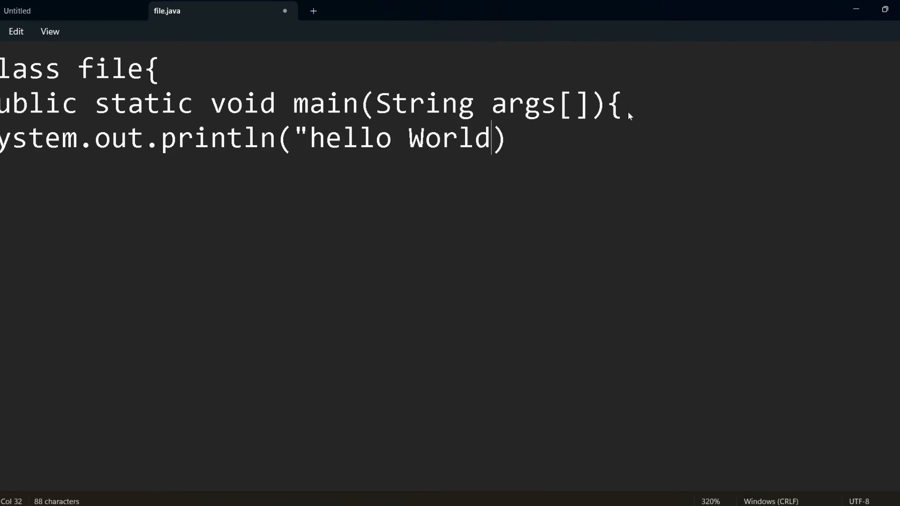
{"action": "type", "text": "!\""}
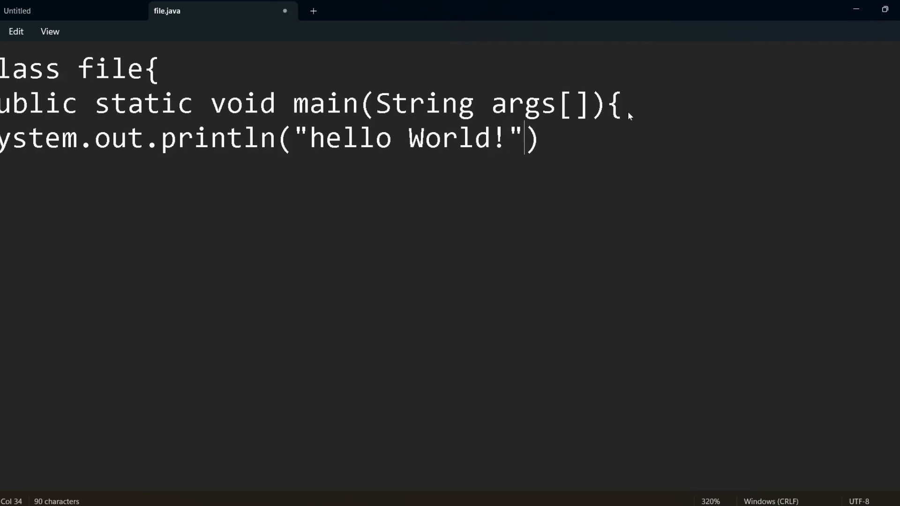
{"action": "key", "text": "Right"}
{"action": "type", "text": ";"}
{"action": "key", "text": "ctrl+s"}
{"action": "left_click", "coordinate": [848, 17]}
Switch to the open File Explorer window and go to the Desktop folder.
{"action": "mouse_move", "coordinate": [481, 476]}
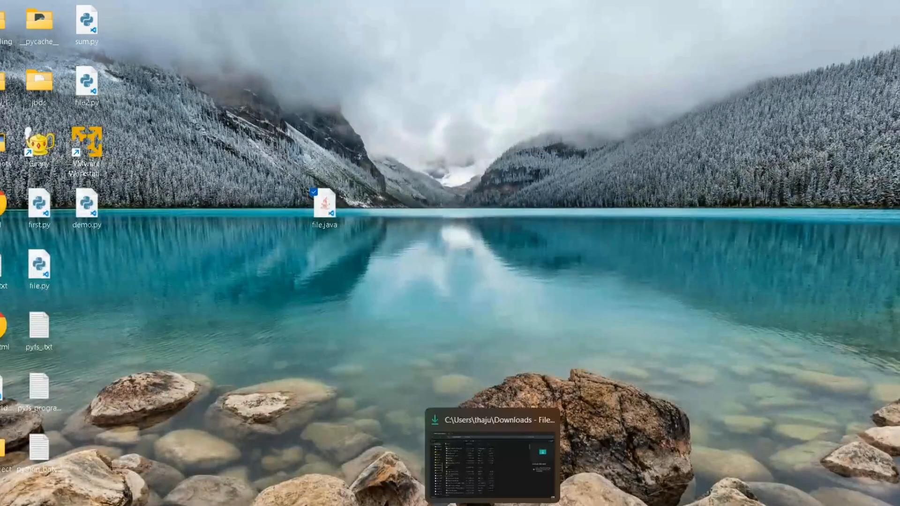
{"action": "left_click", "coordinate": [481, 440]}
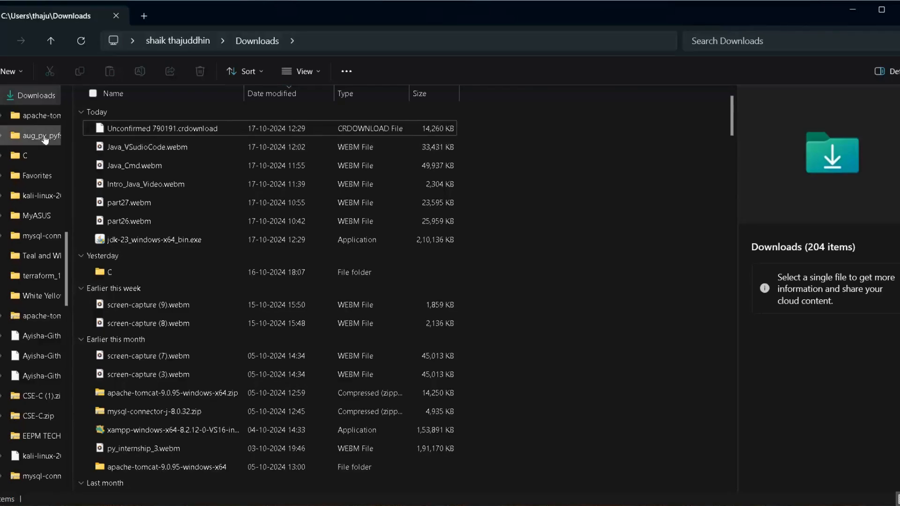
{"action": "scroll", "coordinate": [32, 113], "scroll_direction": "up", "scroll_amount": 2}
{"action": "left_click", "coordinate": [29, 115]}
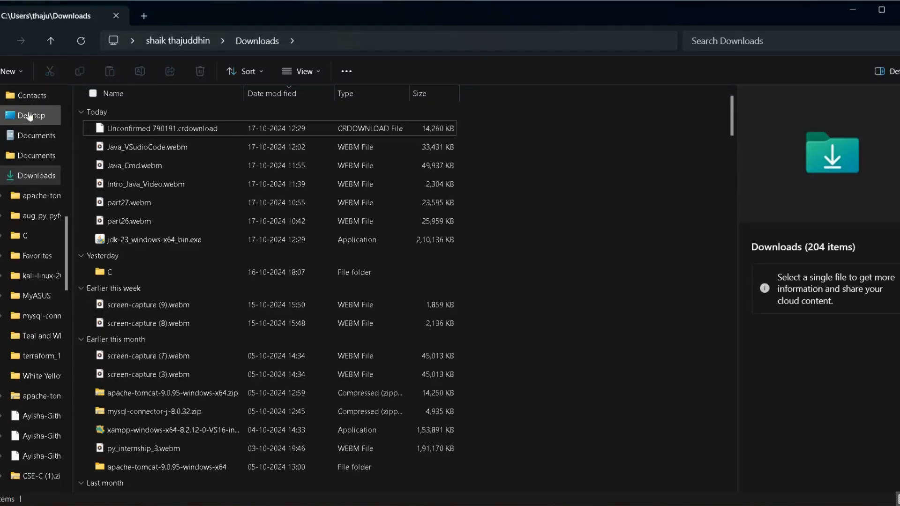
Launch cmd with the Desktop folder as its working directory and dismiss the user settings error.
{"action": "left_click", "coordinate": [308, 41]}
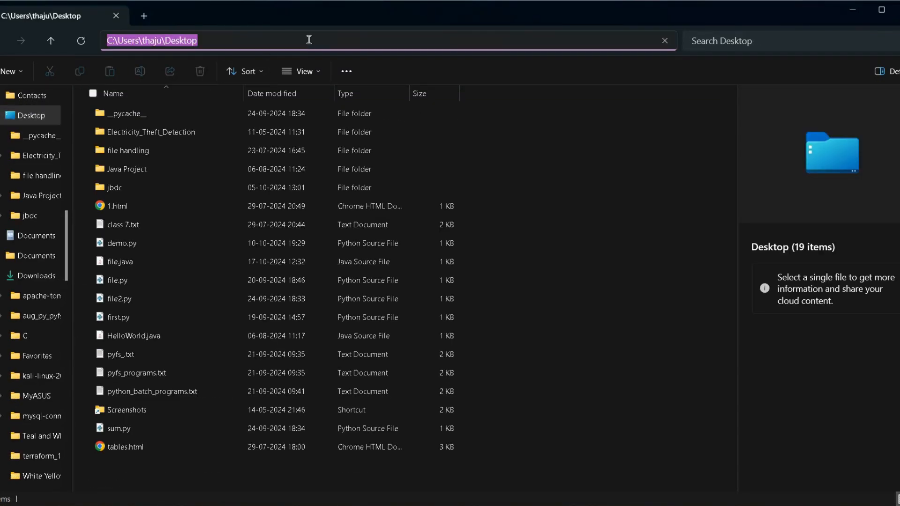
{"action": "key", "text": "BackSpace"}
{"action": "type", "text": "cmd"}
{"action": "key", "text": "Return"}
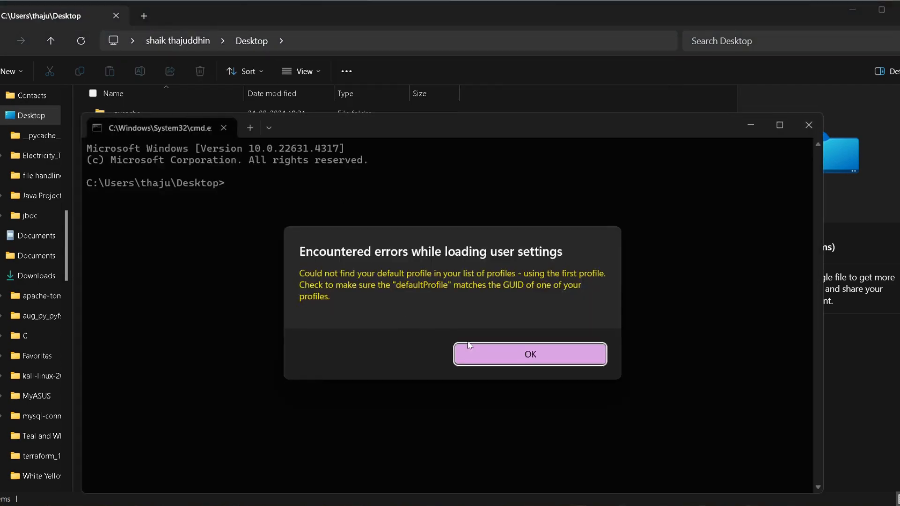
{"action": "left_click", "coordinate": [484, 354]}
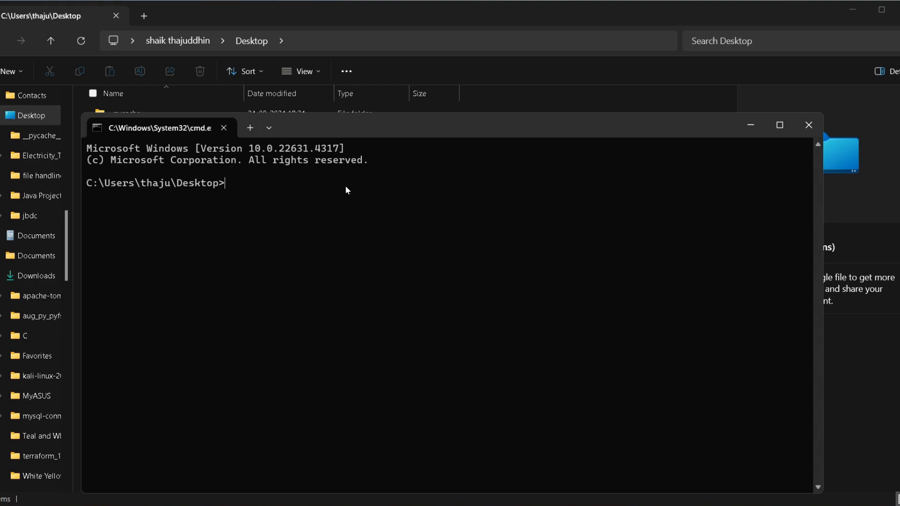
Compile the program with the command javac file.java.
{"action": "type", "text": "java"}
{"action": "scroll", "coordinate": [345, 187], "scroll_direction": "up", "scroll_amount": 3}
{"action": "scroll", "coordinate": [346, 190], "scroll_direction": "up", "scroll_amount": 2}
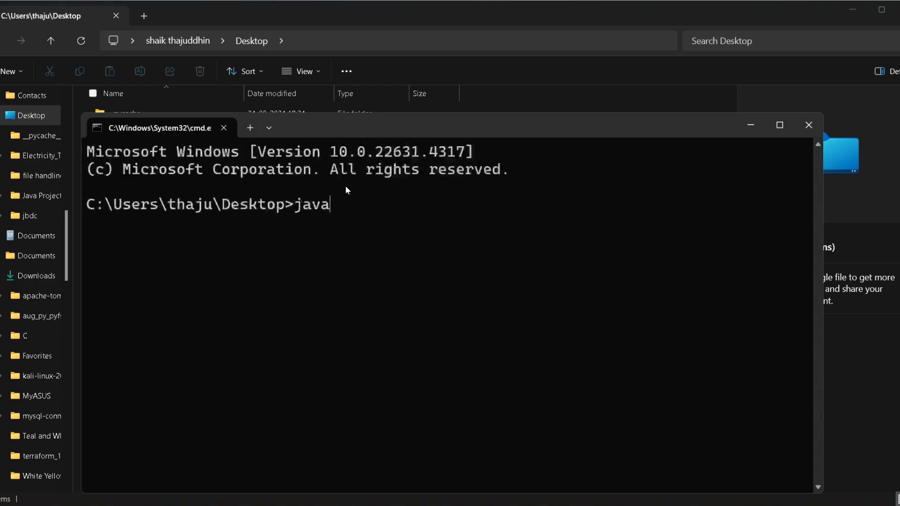
{"action": "type", "text": "c "}
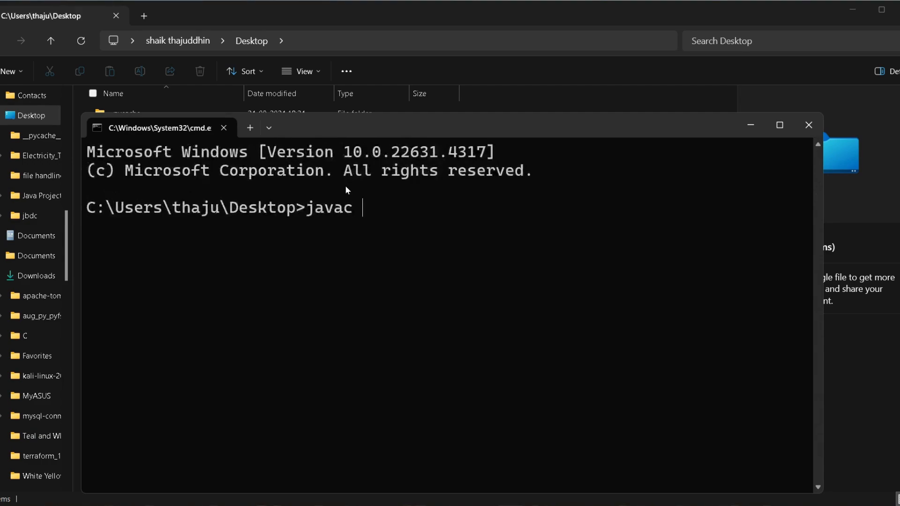
{"action": "type", "text": "file"}
{"action": "key", "text": "BackSpace"}
{"action": "type", "text": "le.java"}
{"action": "key", "text": "Return"}
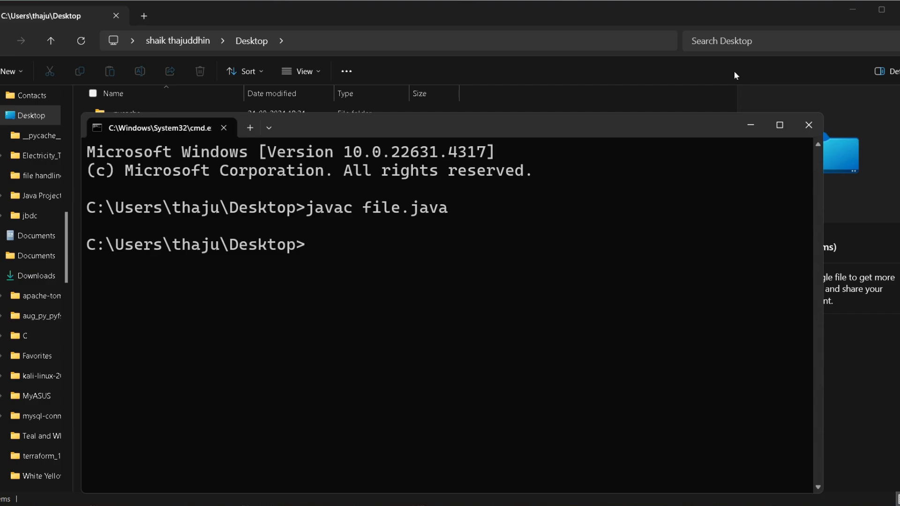
Minimise Command Prompt and File Explorer, and place file.class directly below file.java on the desktop.
{"action": "left_click", "coordinate": [750, 124]}
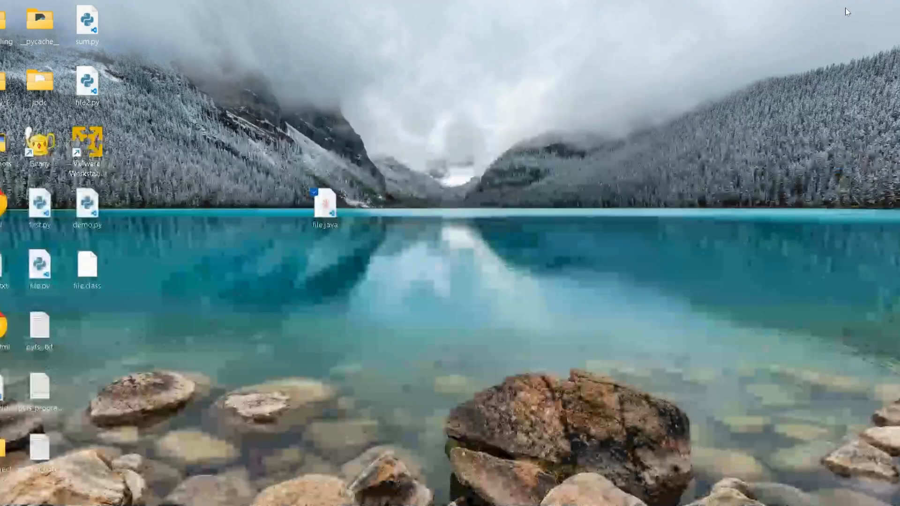
{"action": "left_click", "coordinate": [851, 9]}
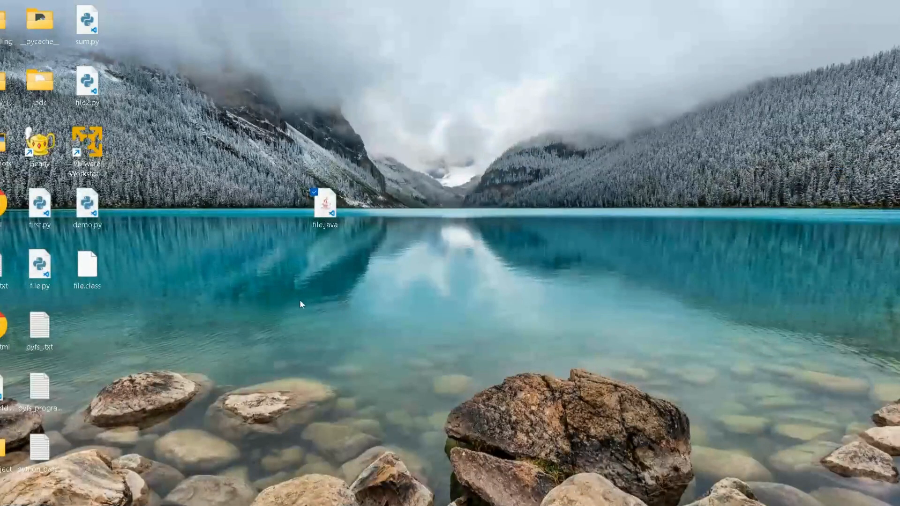
{"action": "left_click_drag", "start_coordinate": [92, 268], "coordinate": [338, 259]}
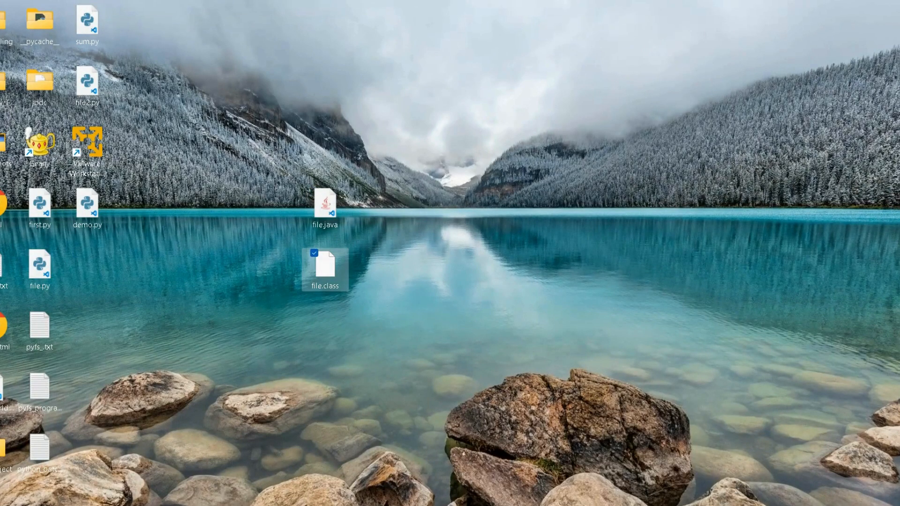
Return to Command Prompt and run the compiled program with java file.
{"action": "left_click", "coordinate": [637, 476]}
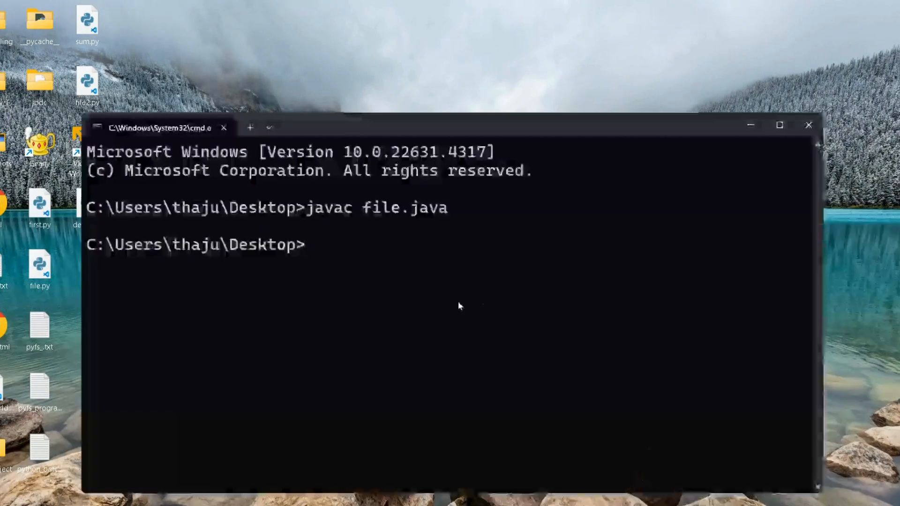
{"action": "type", "text": "j"}
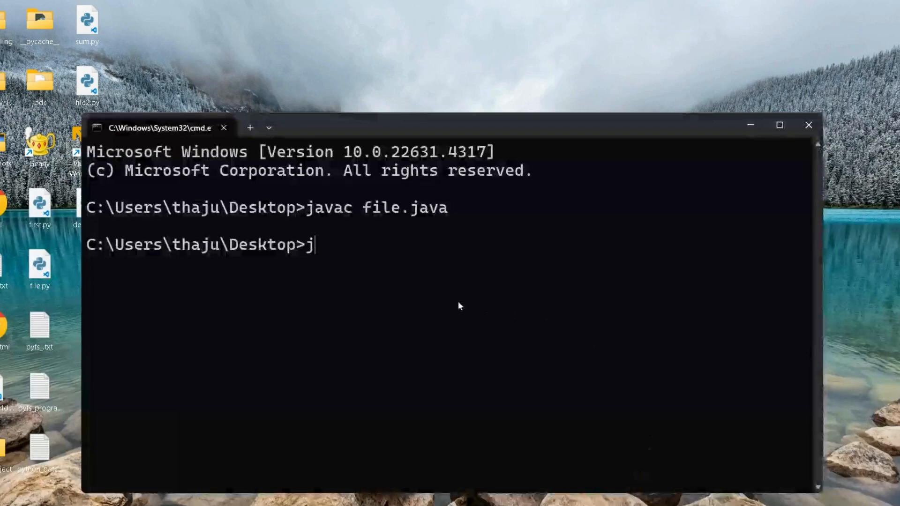
{"action": "type", "text": "ava file"}
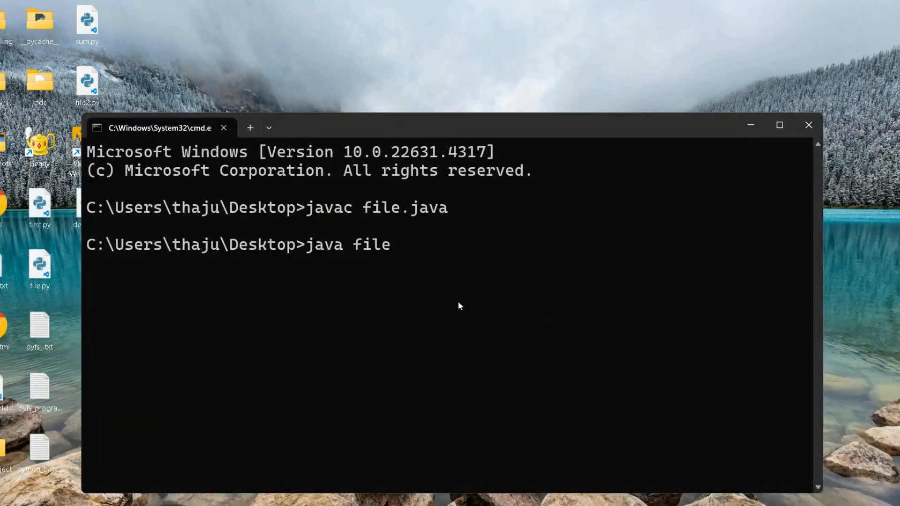
{"action": "key", "text": "Return"}
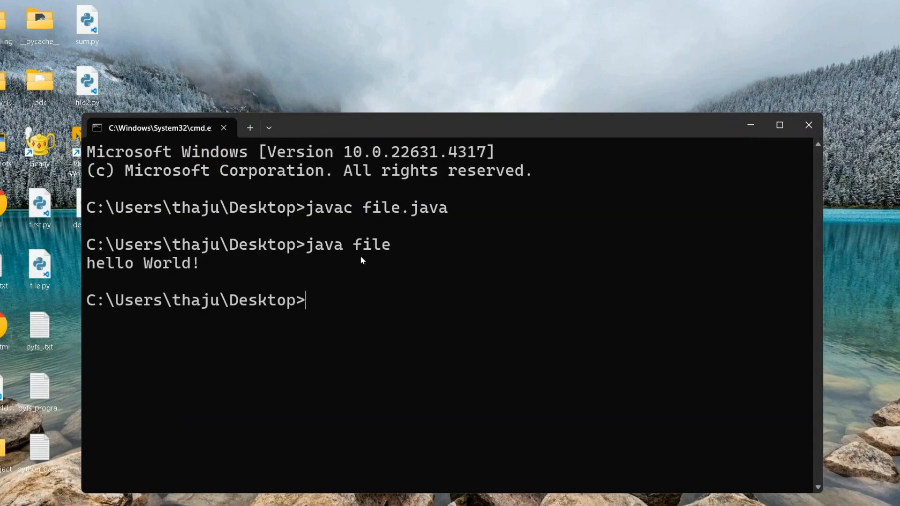
Highlight the program's output, minimise Command Prompt, and open file.java from the desktop in Visual Studio Code.
{"action": "left_click_drag", "start_coordinate": [203, 265], "coordinate": [113, 274]}
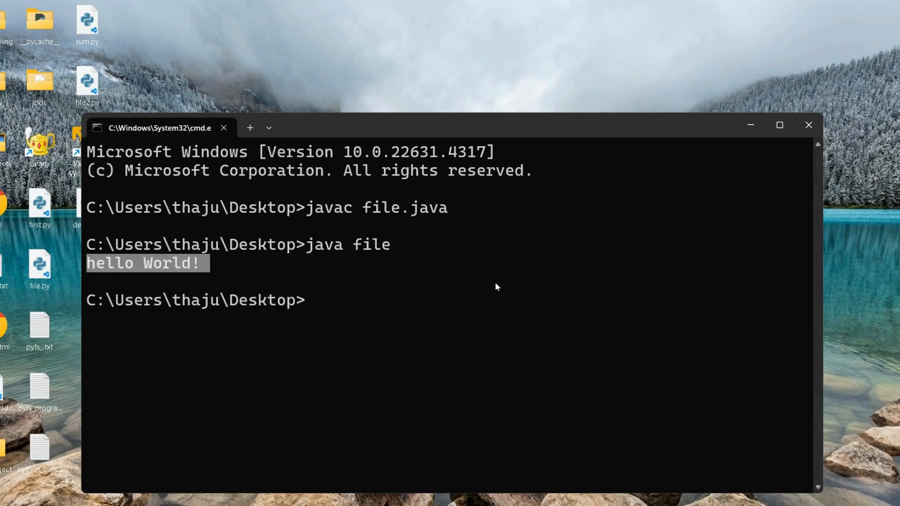
{"action": "left_click", "coordinate": [741, 121]}
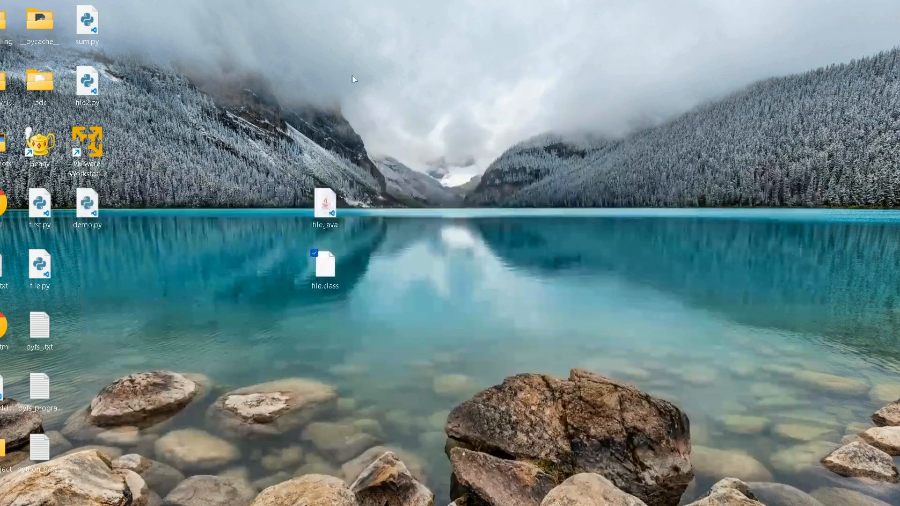
{"action": "left_click", "coordinate": [316, 200]}
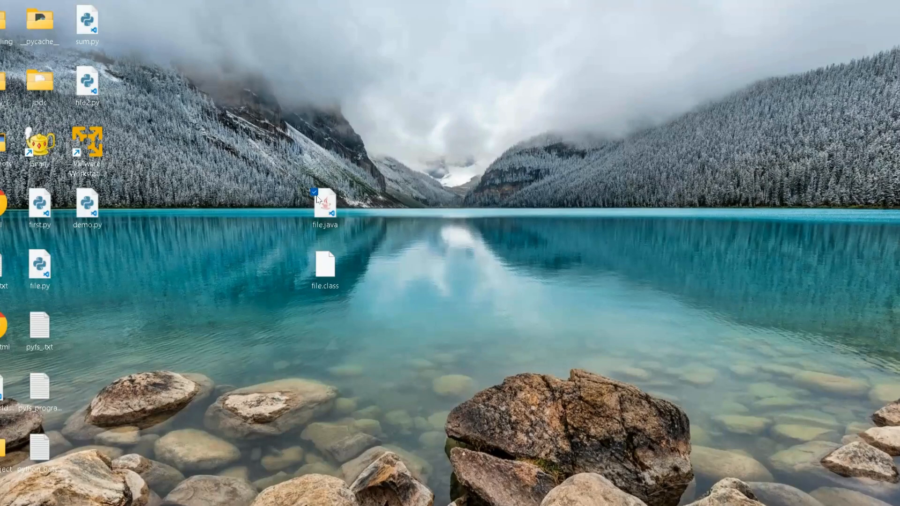
{"action": "right_click", "coordinate": [317, 199]}
{"action": "mouse_move", "coordinate": [436, 257]}
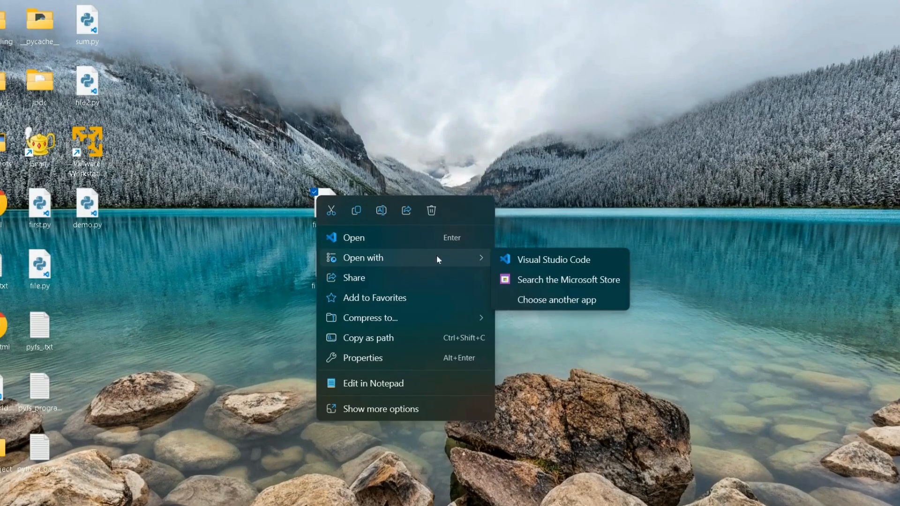
{"action": "left_click", "coordinate": [529, 260]}
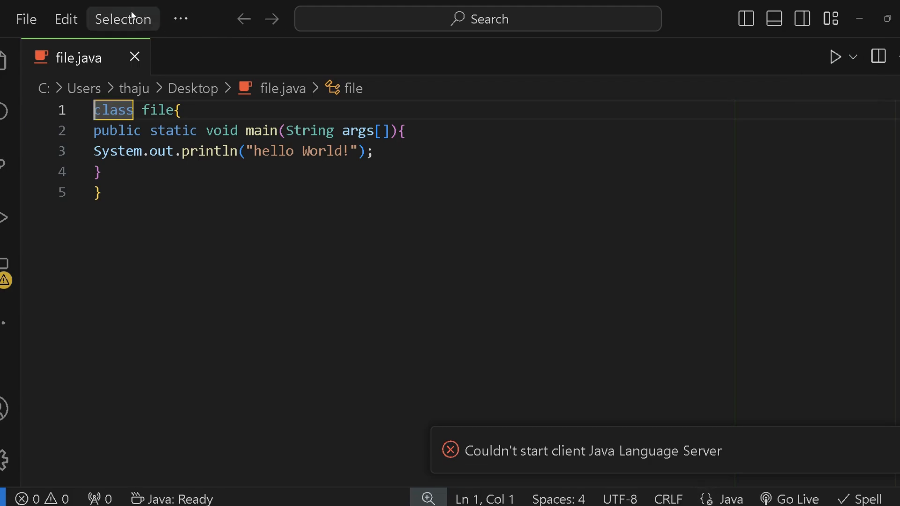
{"action": "left_click", "coordinate": [176, 21]}
{"action": "mouse_move", "coordinate": [201, 106]}
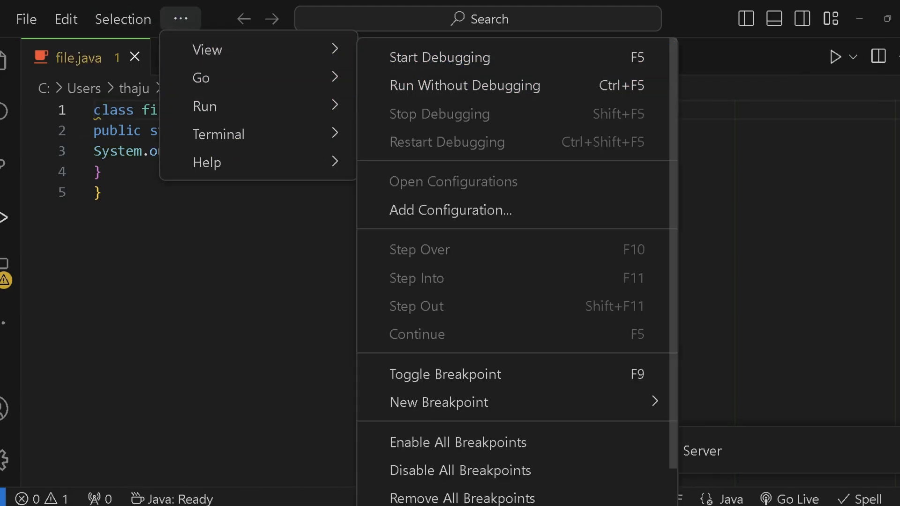
{"action": "left_click", "coordinate": [5, 218]}
{"action": "left_click", "coordinate": [5, 217]}
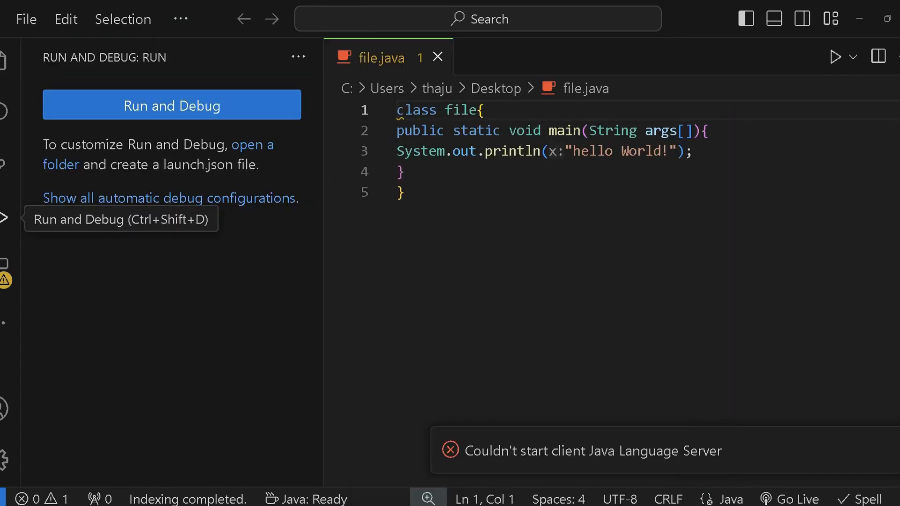
{"action": "left_click", "coordinate": [5, 217]}
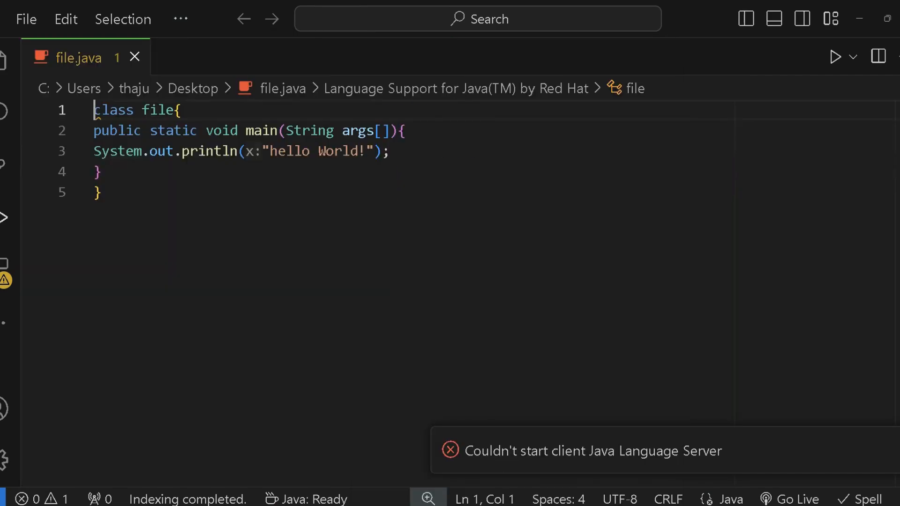
Run file.java in the editor, highlight its output in the terminal, and close the terminal panel.
{"action": "left_click", "coordinate": [835, 56]}
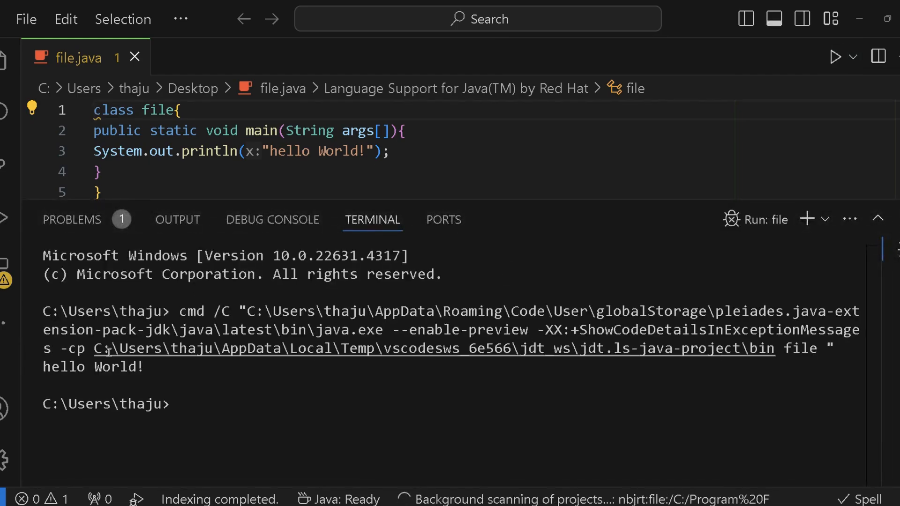
{"action": "left_click_drag", "start_coordinate": [160, 366], "coordinate": [50, 367]}
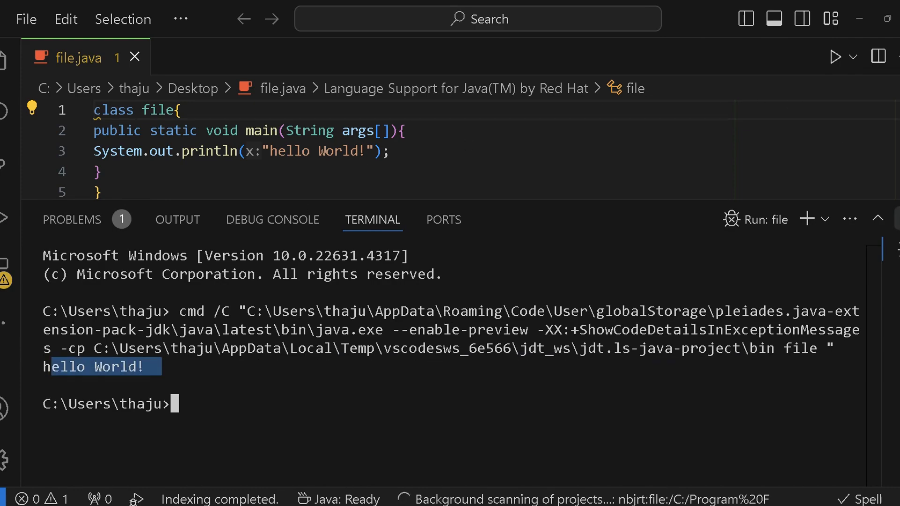
{"action": "left_click", "coordinate": [899, 219]}
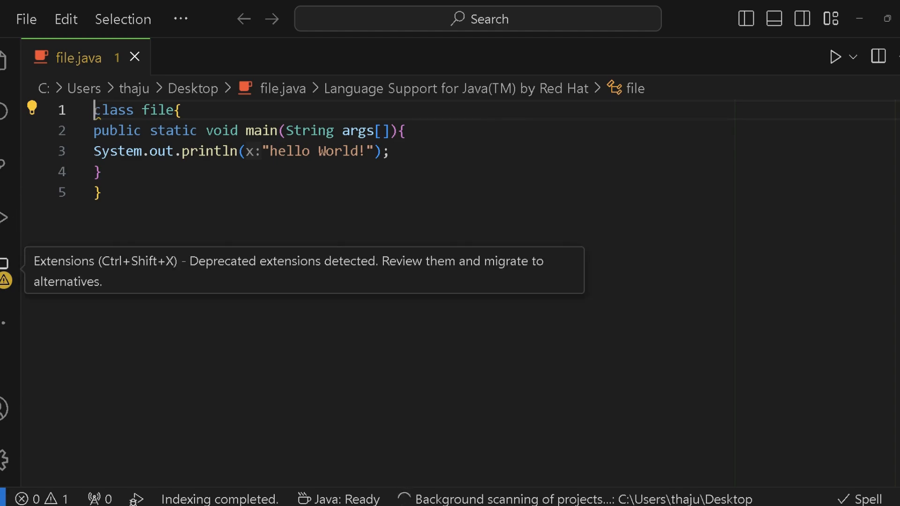
Search the extensions marketplace for java and open the details of Extension Pack for Java.
{"action": "left_click", "coordinate": [5, 264]}
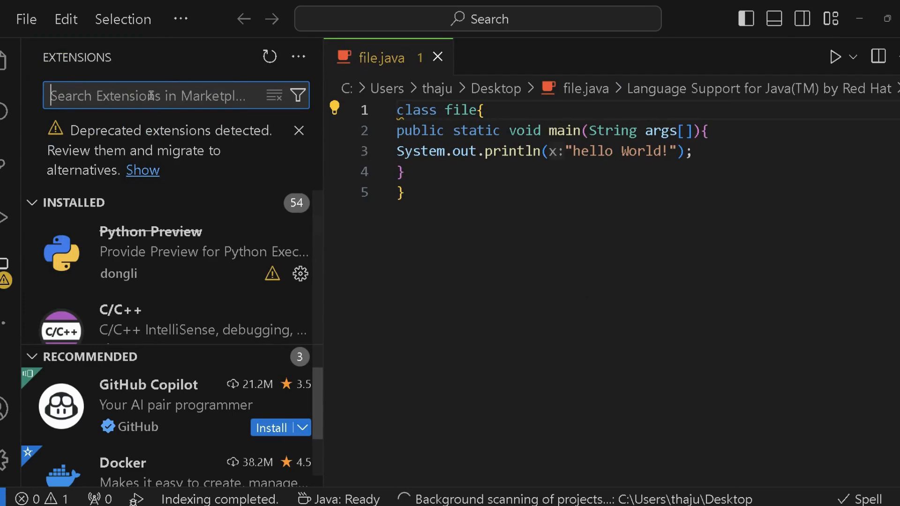
{"action": "type", "text": "java"}
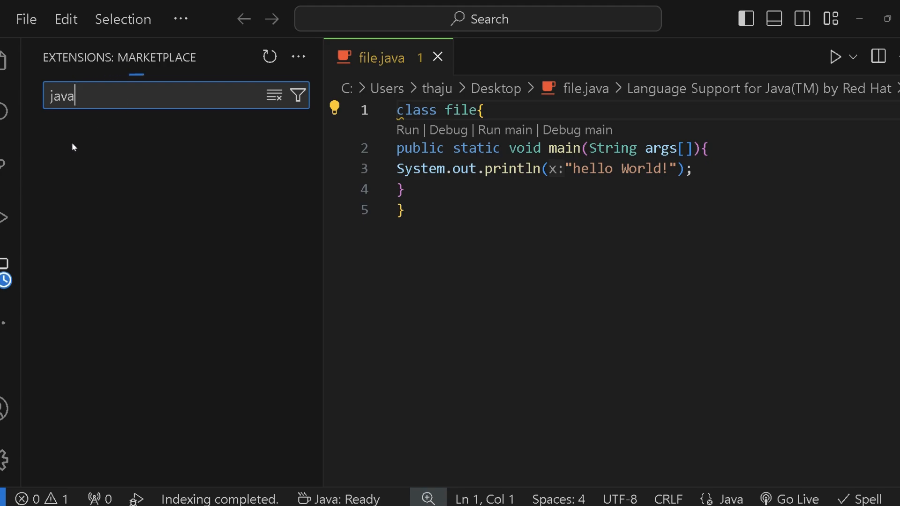
{"action": "mouse_move", "coordinate": [183, 186]}
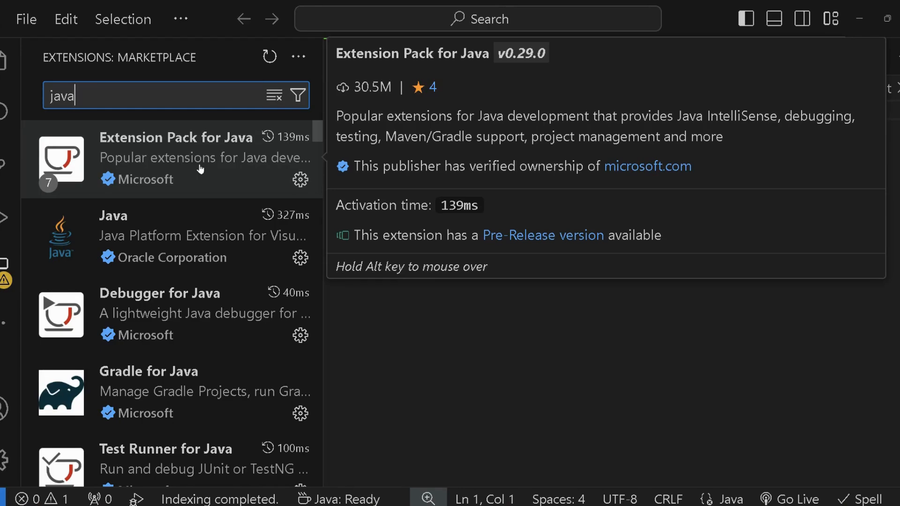
{"action": "left_click", "coordinate": [200, 168]}
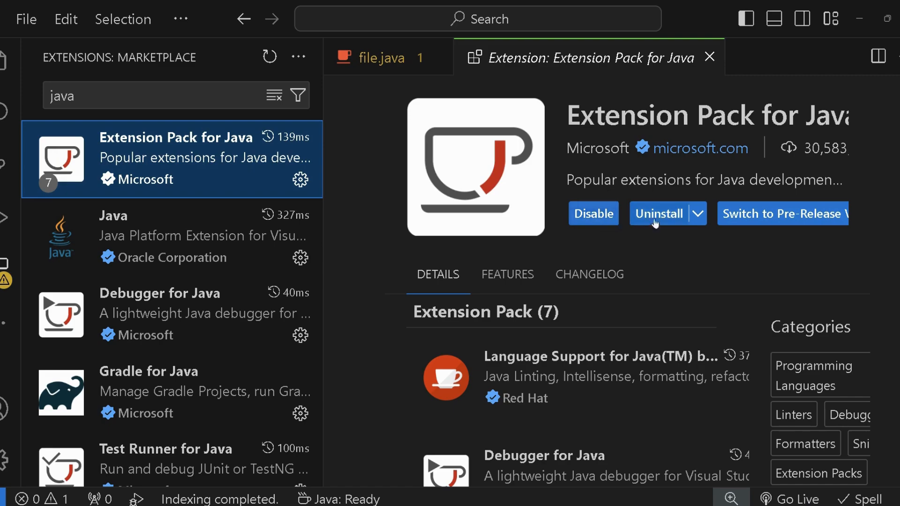
Review the details of Java, Debugger for Java, Spring Initializr Java Support, Java Language Support and Java Run in the extension results.
{"action": "left_click", "coordinate": [122, 220]}
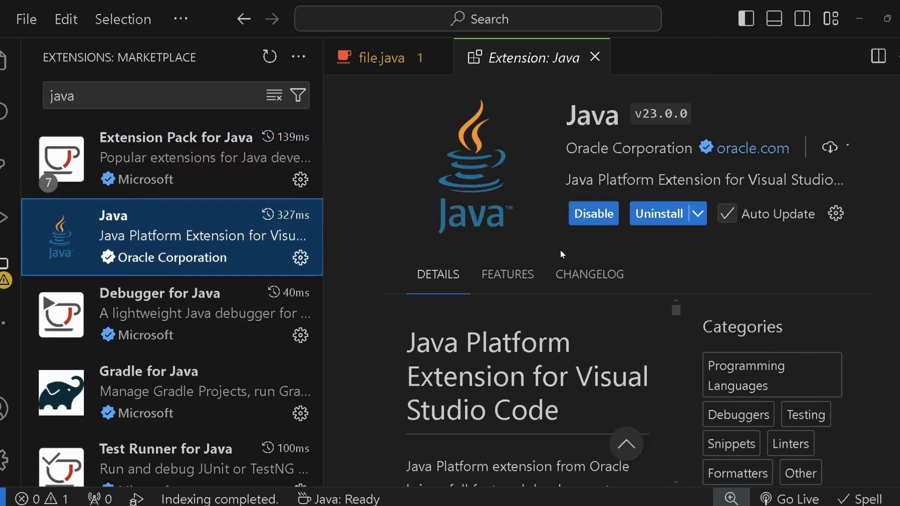
{"action": "left_click", "coordinate": [181, 323]}
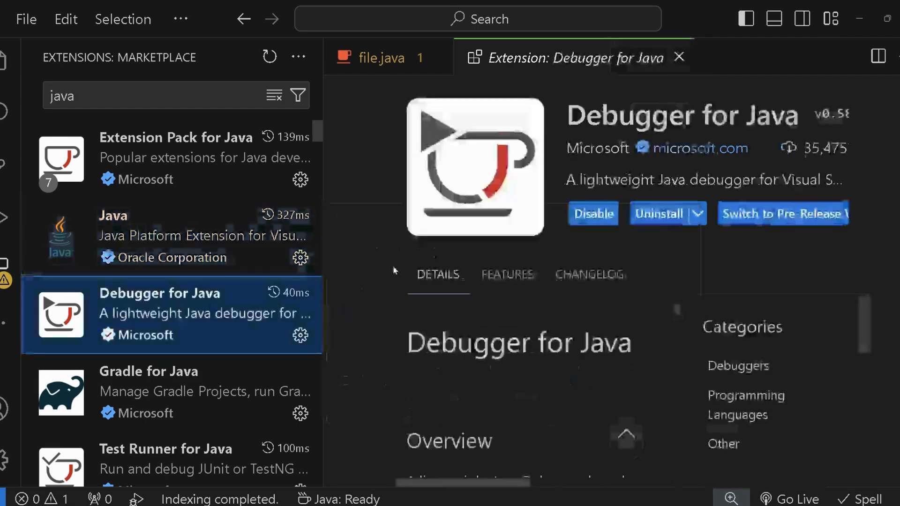
{"action": "scroll", "coordinate": [140, 384], "scroll_direction": "down", "scroll_amount": 5}
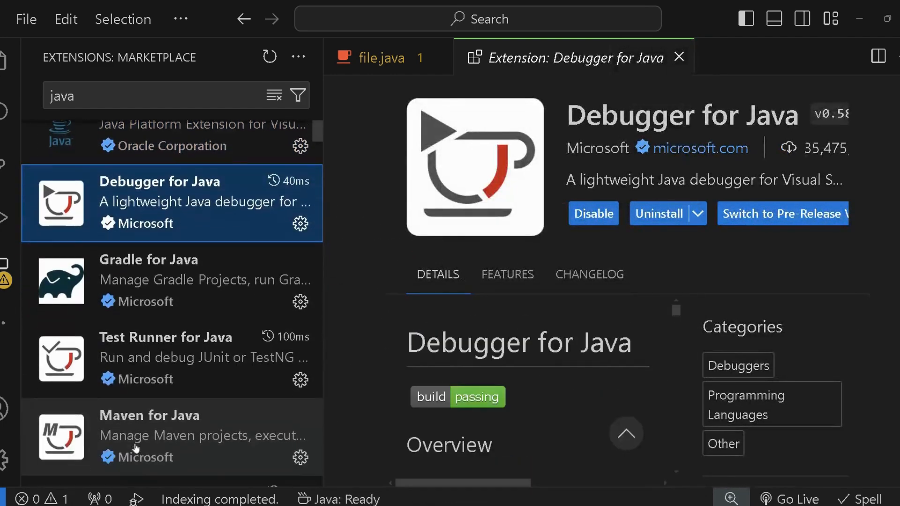
{"action": "scroll", "coordinate": [217, 330], "scroll_direction": "down", "scroll_amount": 5}
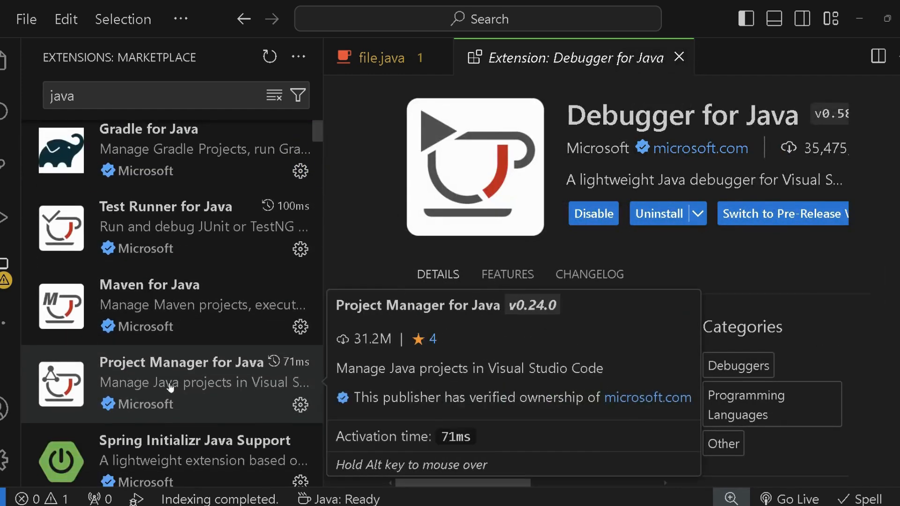
{"action": "left_click", "coordinate": [154, 462]}
{"action": "scroll", "coordinate": [154, 462], "scroll_direction": "down", "scroll_amount": 8}
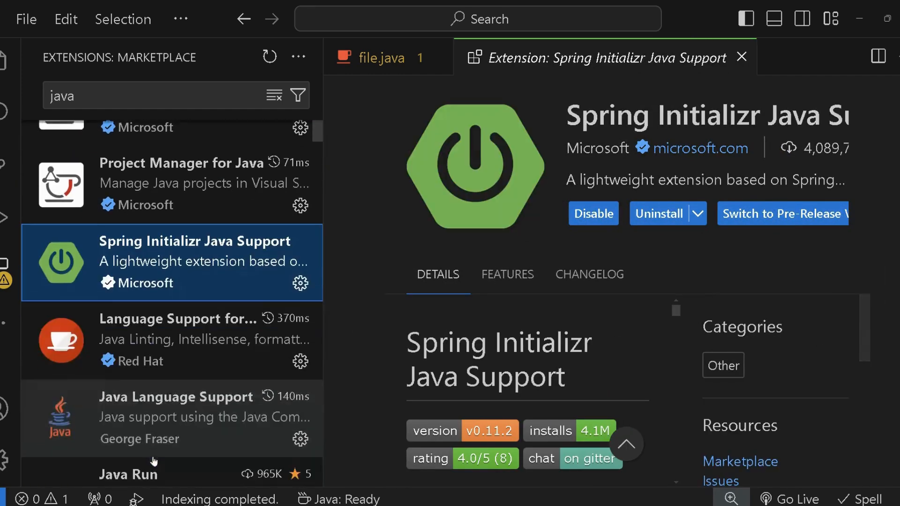
{"action": "left_click", "coordinate": [155, 410]}
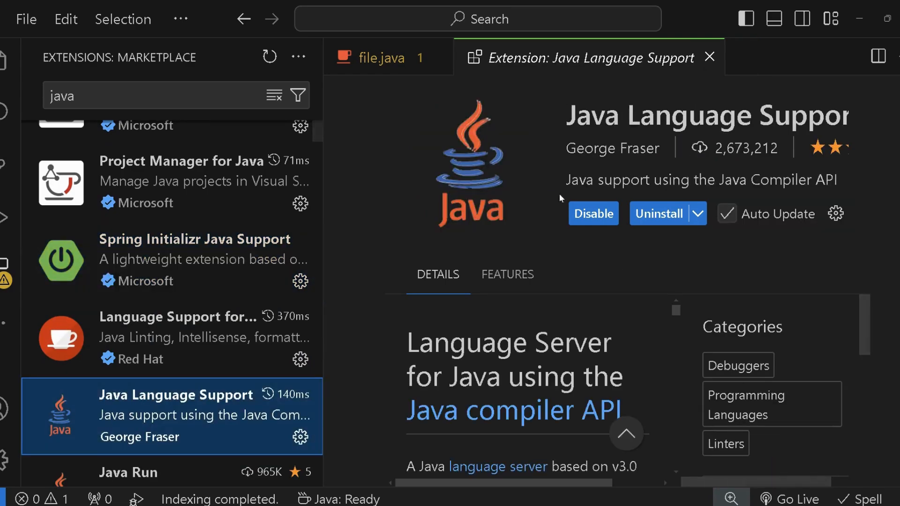
{"action": "scroll", "coordinate": [287, 312], "scroll_direction": "down", "scroll_amount": 5}
{"action": "left_click", "coordinate": [176, 346]}
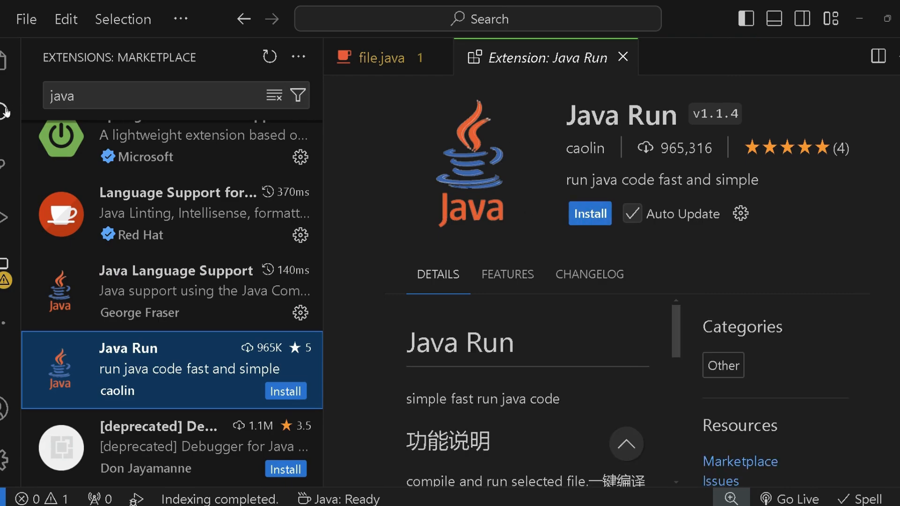
{"action": "scroll", "coordinate": [151, 300], "scroll_direction": "up", "scroll_amount": 5}
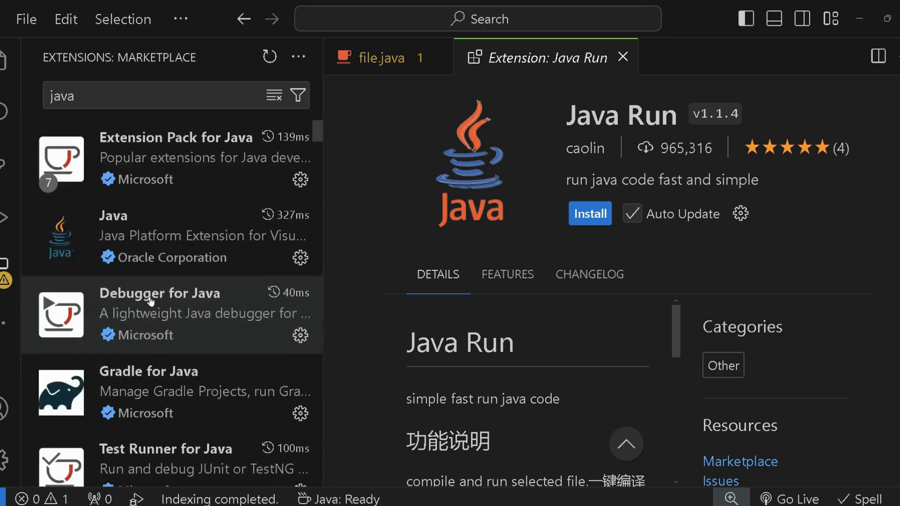
Revisit the Extension Pack for Java details, close that page, and hide the extensions view.
{"action": "left_click", "coordinate": [186, 156]}
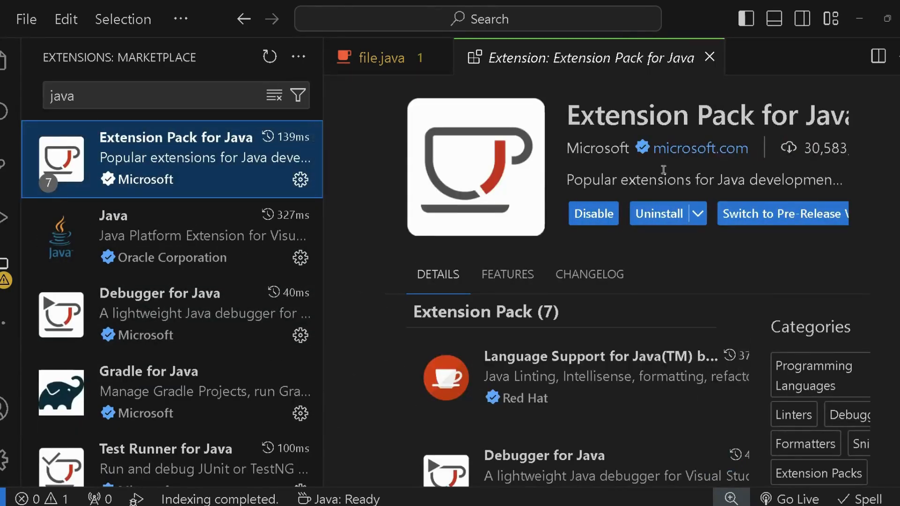
{"action": "left_click", "coordinate": [709, 56]}
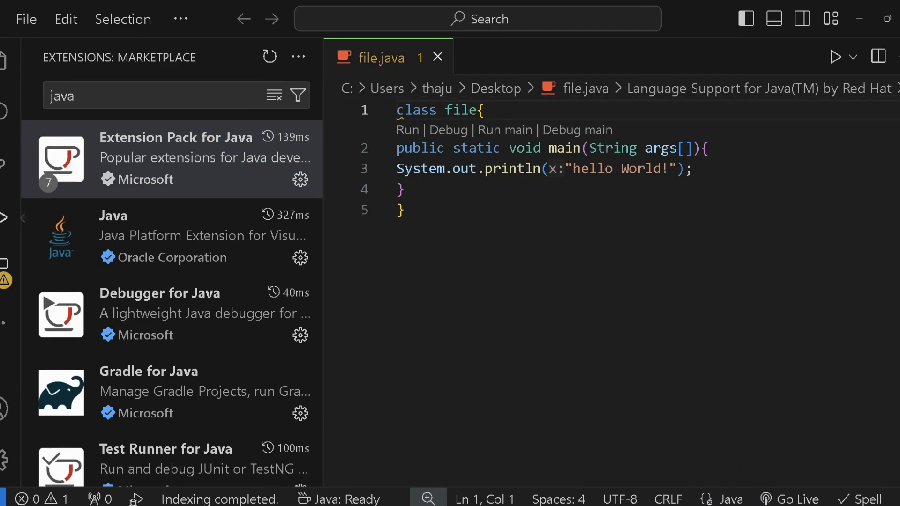
{"action": "left_click", "coordinate": [4, 263]}
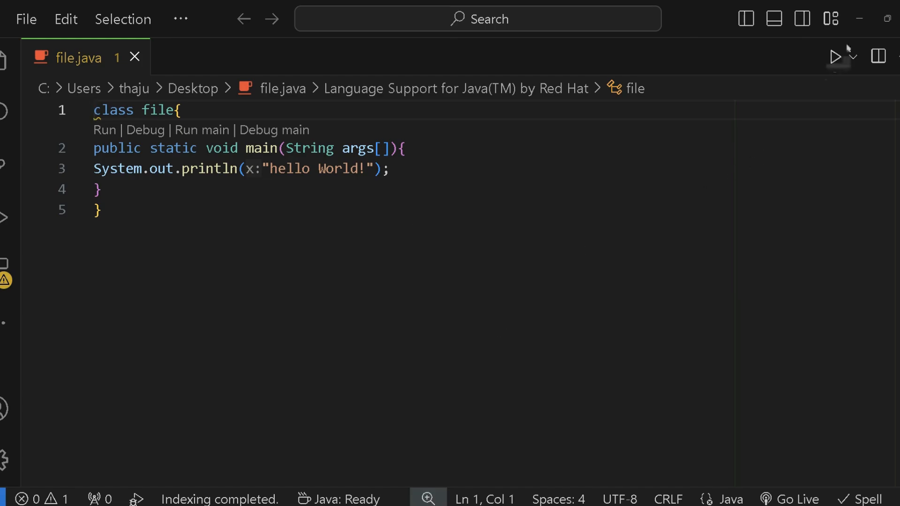
Minimise Visual Studio Code, switch to Chrome, and search Google for eclipse download in a new tab.
{"action": "left_click", "coordinate": [857, 18]}
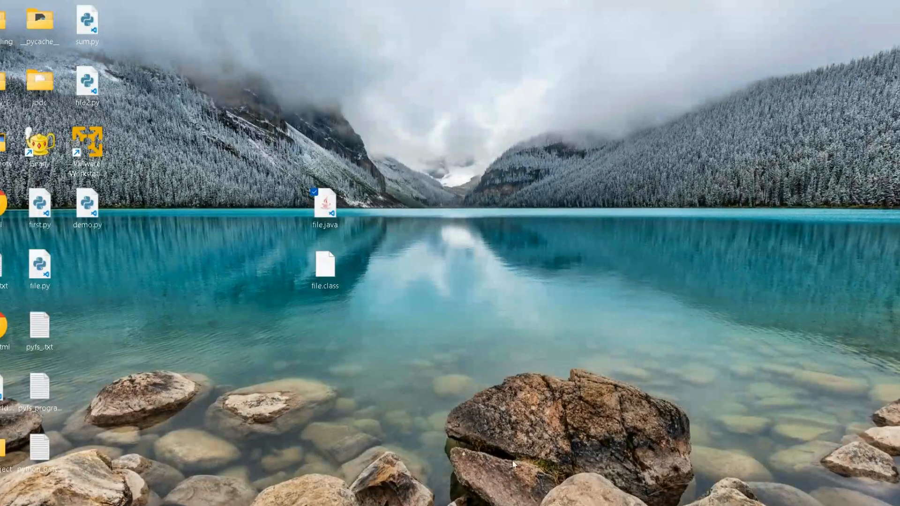
{"action": "mouse_move", "coordinate": [519, 496]}
{"action": "left_click", "coordinate": [498, 469]}
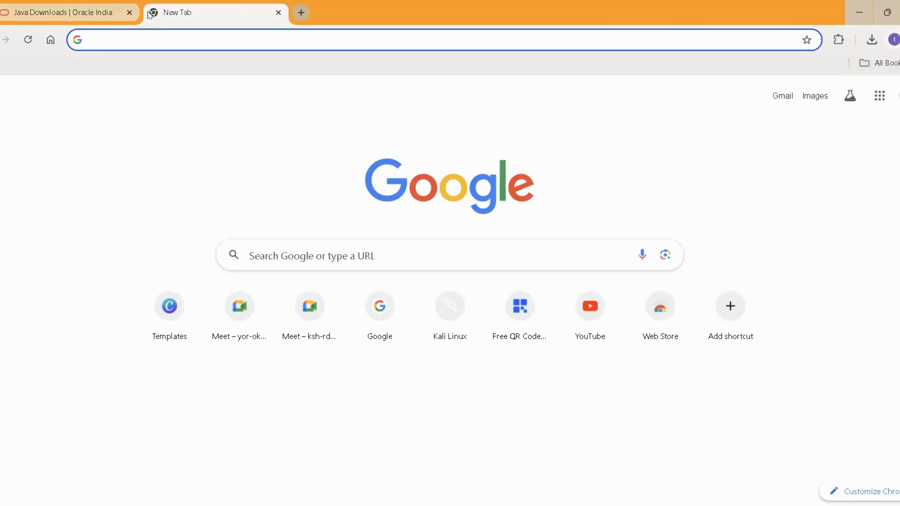
{"action": "type", "text": "Eclipse"}
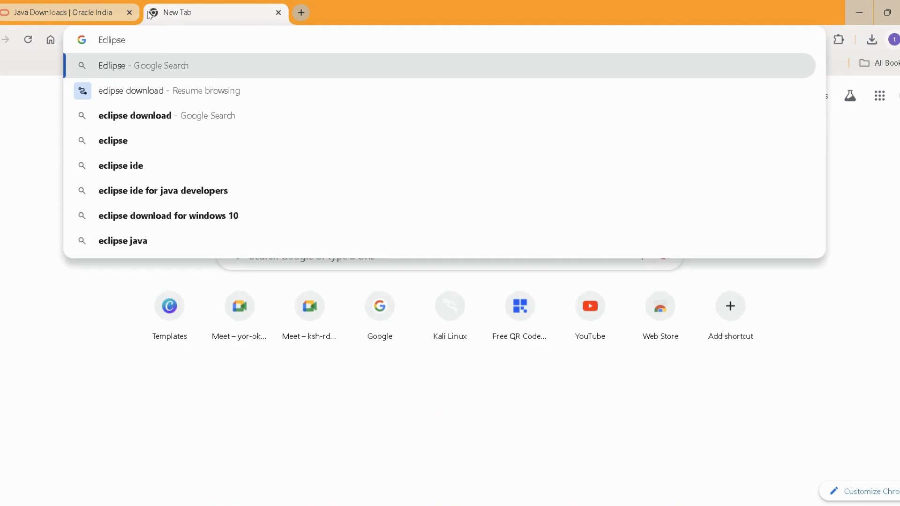
{"action": "left_click", "coordinate": [141, 116]}
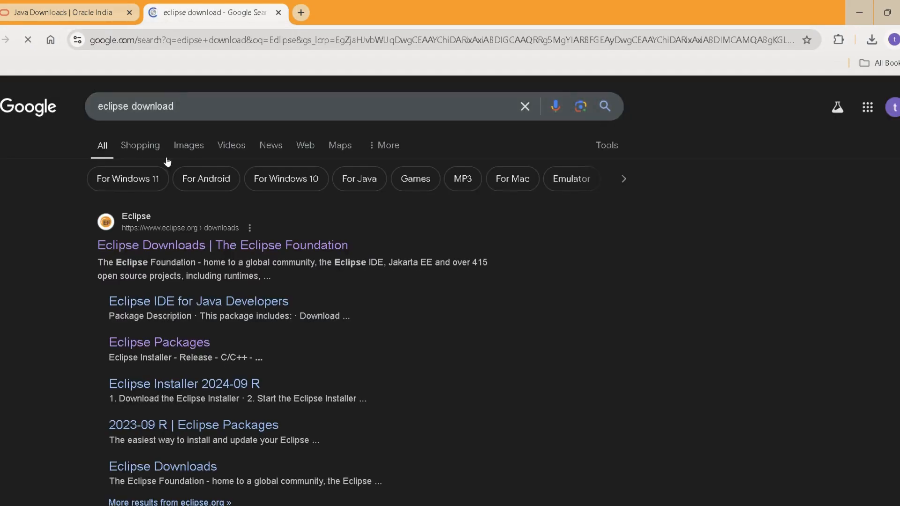
Open the Eclipse Foundation downloads page and go to its Download Packages page to view the Eclipse IDE 2024-09 R packages.
{"action": "left_click", "coordinate": [180, 241]}
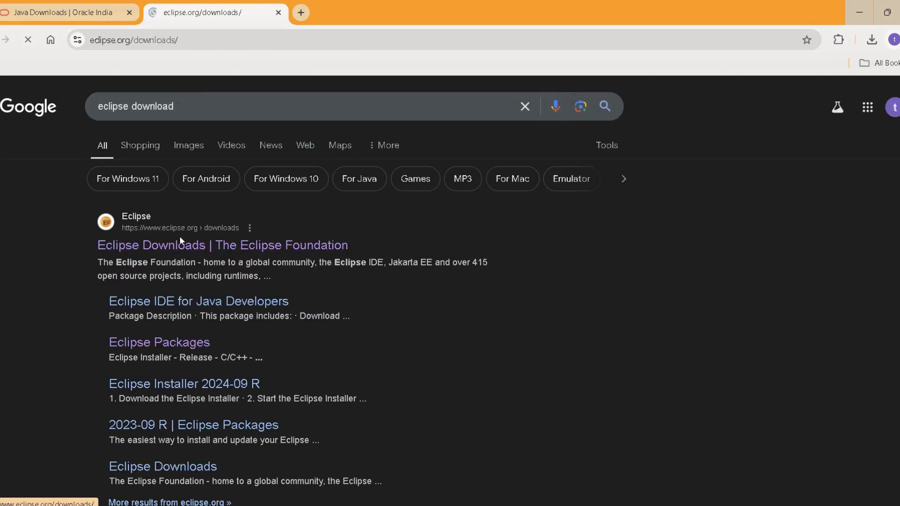
{"action": "scroll", "coordinate": [263, 347], "scroll_direction": "down", "scroll_amount": 3}
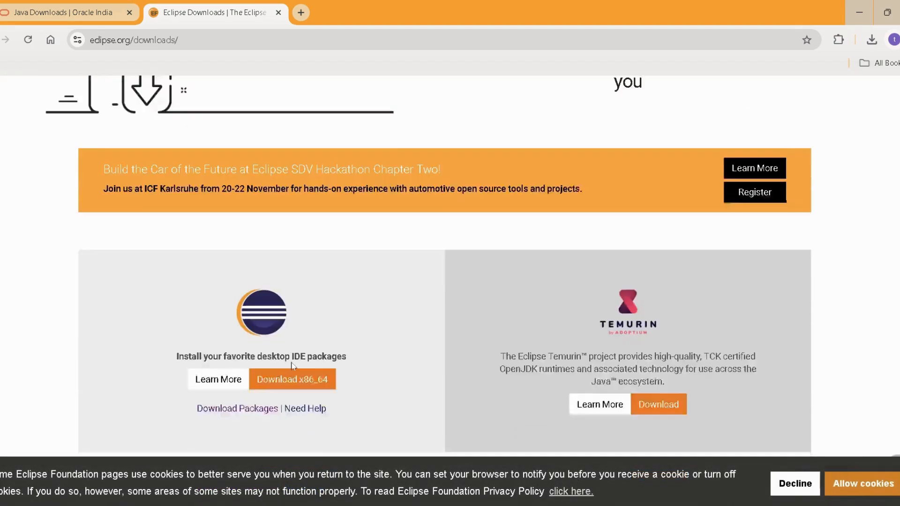
{"action": "scroll", "coordinate": [291, 365], "scroll_direction": "down", "scroll_amount": 1}
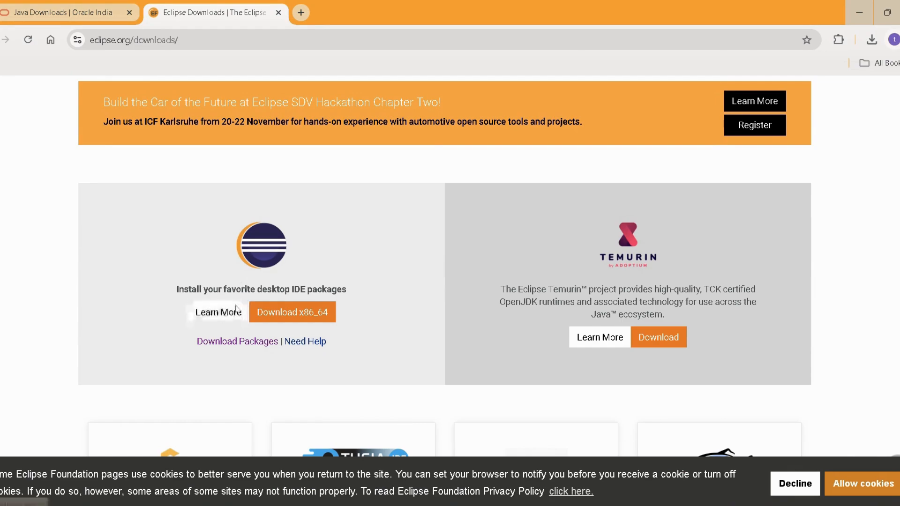
{"action": "left_click", "coordinate": [224, 343]}
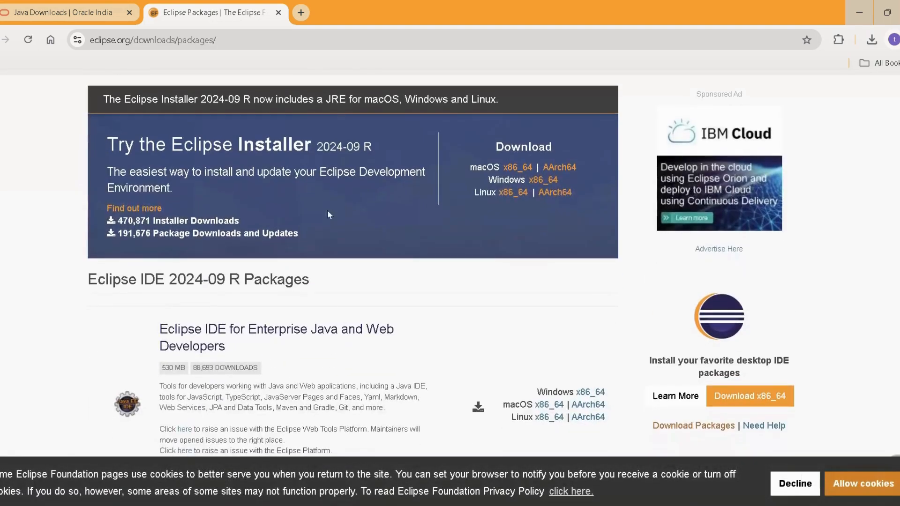
{"action": "scroll", "coordinate": [312, 240], "scroll_direction": "down", "scroll_amount": 1}
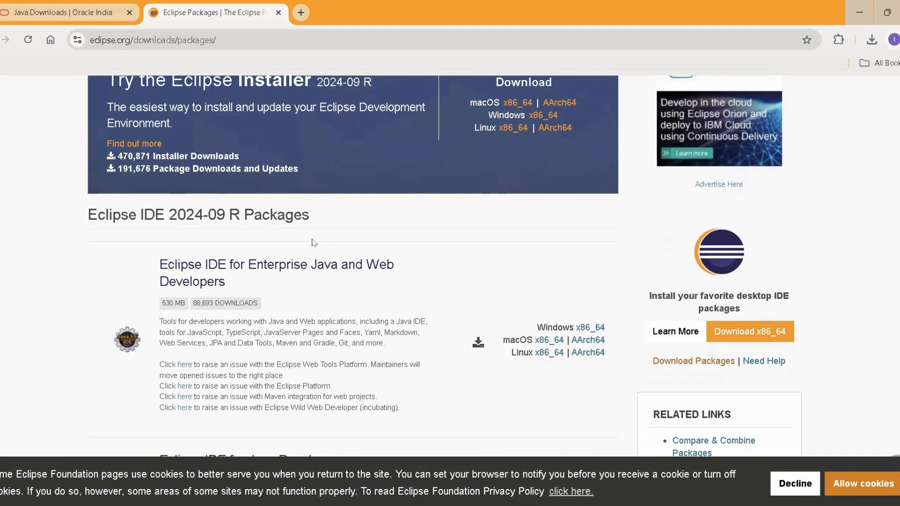
Download the Windows x86_64 package of Eclipse IDE for Java Developers and save eclipse-java-2024-09-R-win32-x86_64.zip in the Downloads folder.
{"action": "scroll", "coordinate": [313, 241], "scroll_direction": "down", "scroll_amount": 3}
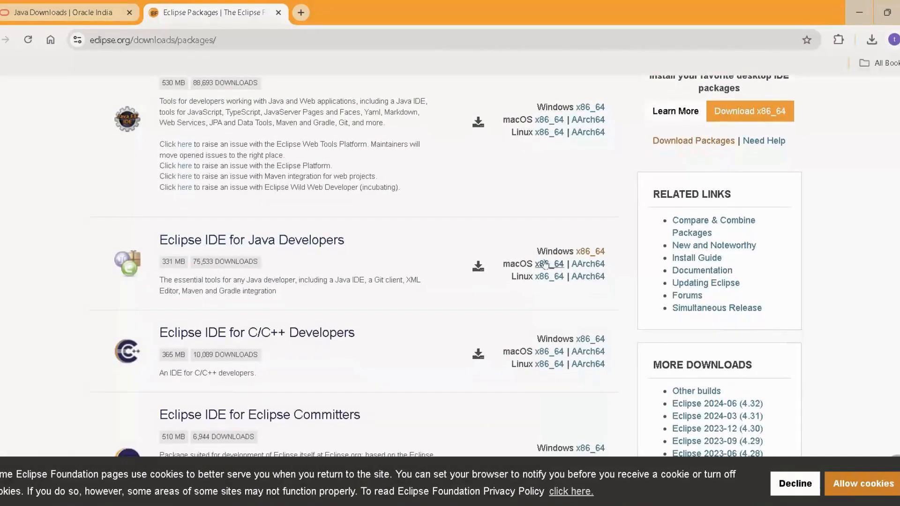
{"action": "left_click", "coordinate": [593, 253]}
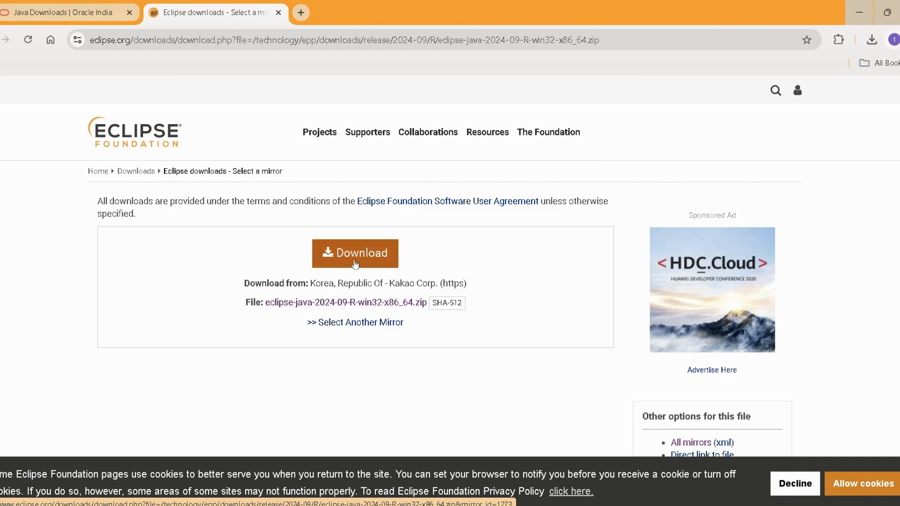
{"action": "left_click", "coordinate": [309, 303]}
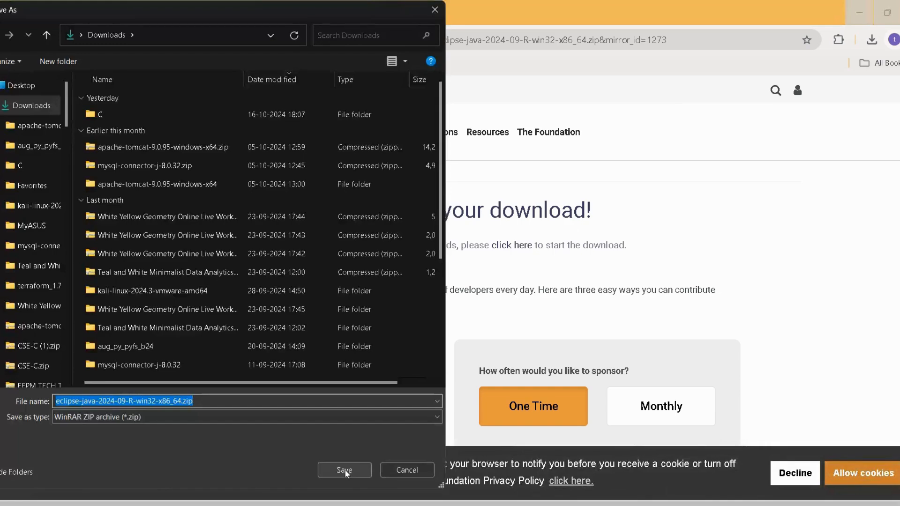
{"action": "left_click", "coordinate": [328, 466]}
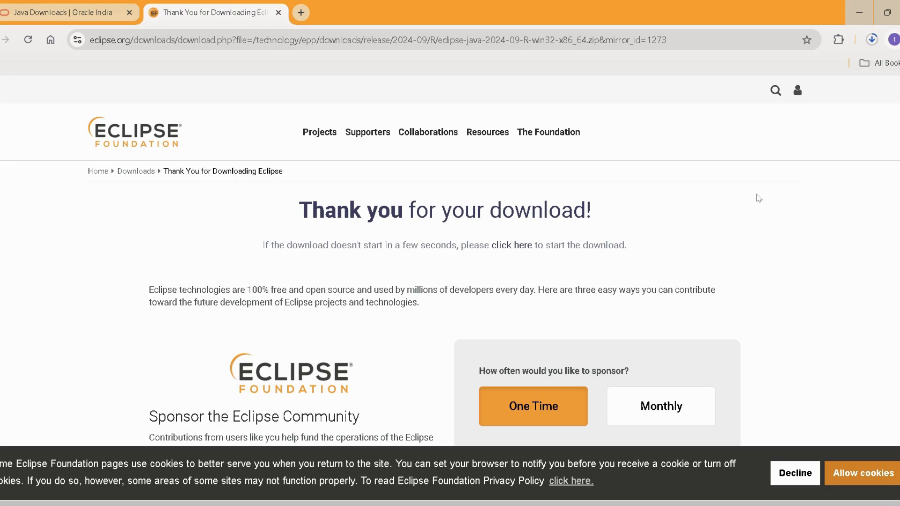
Switch to File Explorer and extract eclipse-java-2024-09-R-win32-x86_64.zip from the Downloads folder into the proposed destination folder.
{"action": "mouse_move", "coordinate": [478, 505]}
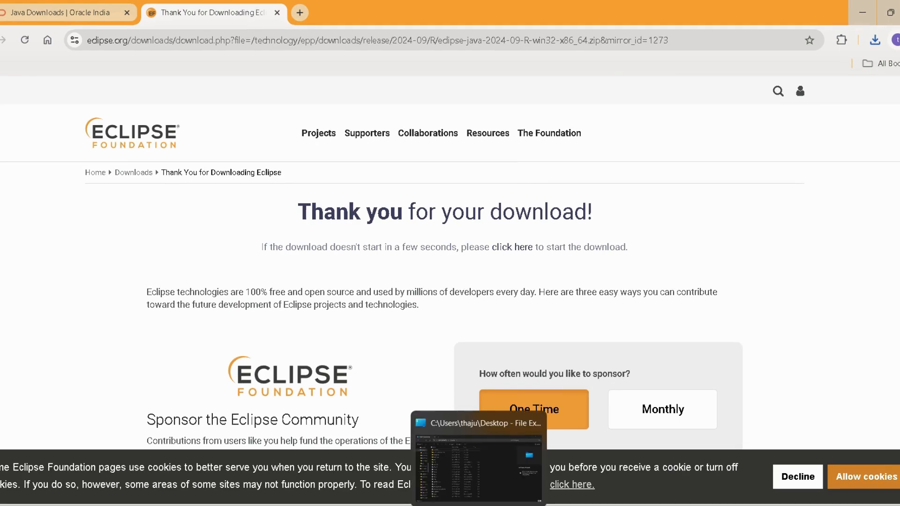
{"action": "left_click", "coordinate": [479, 468]}
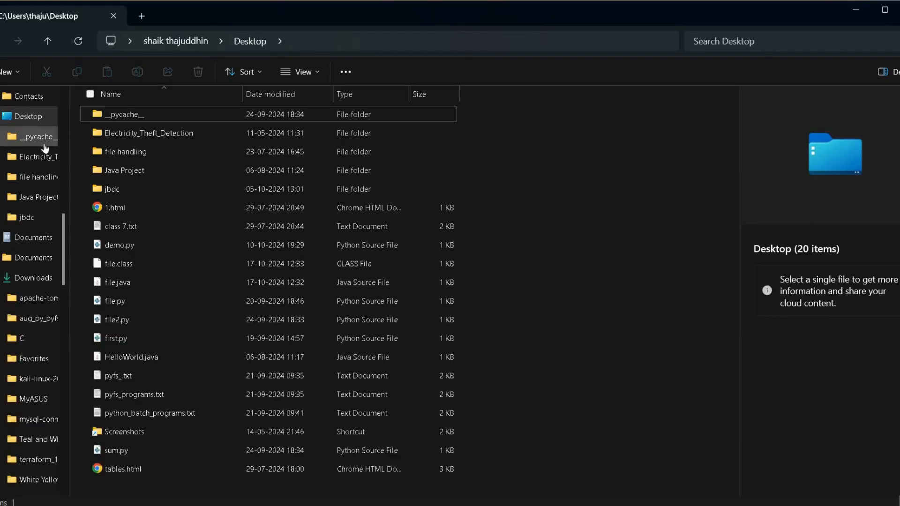
{"action": "left_click", "coordinate": [29, 276]}
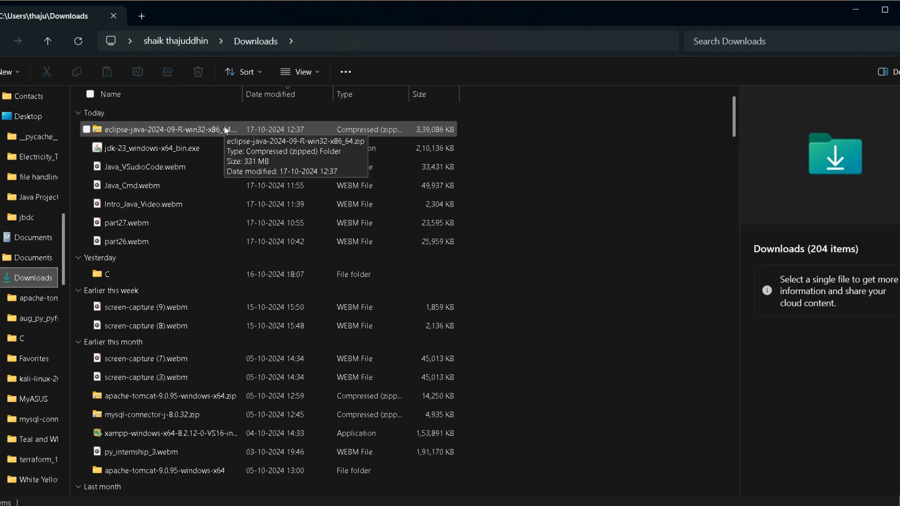
{"action": "left_click", "coordinate": [226, 130]}
{"action": "right_click", "coordinate": [226, 129]}
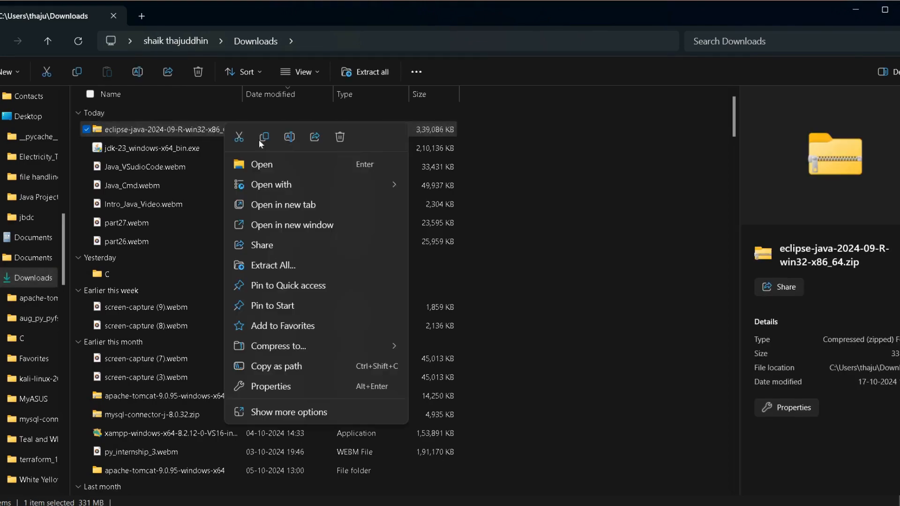
{"action": "left_click", "coordinate": [186, 128]}
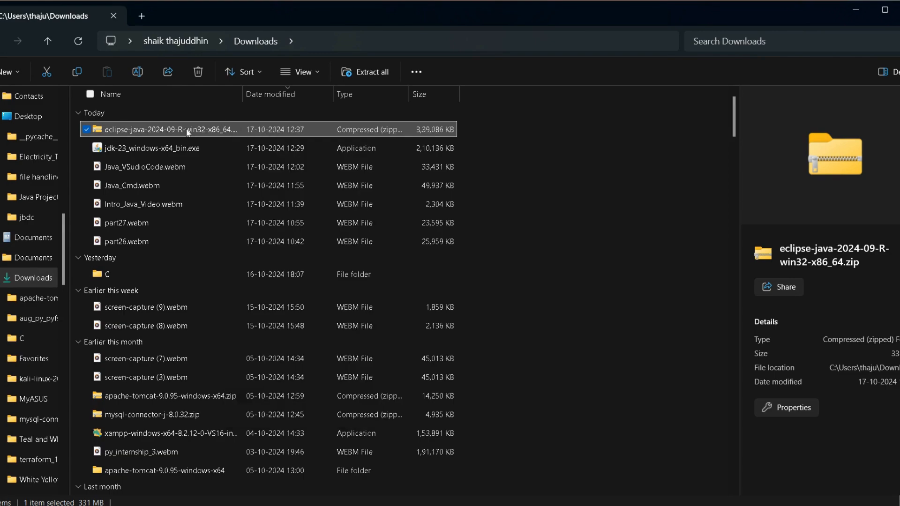
{"action": "right_click", "coordinate": [186, 128]}
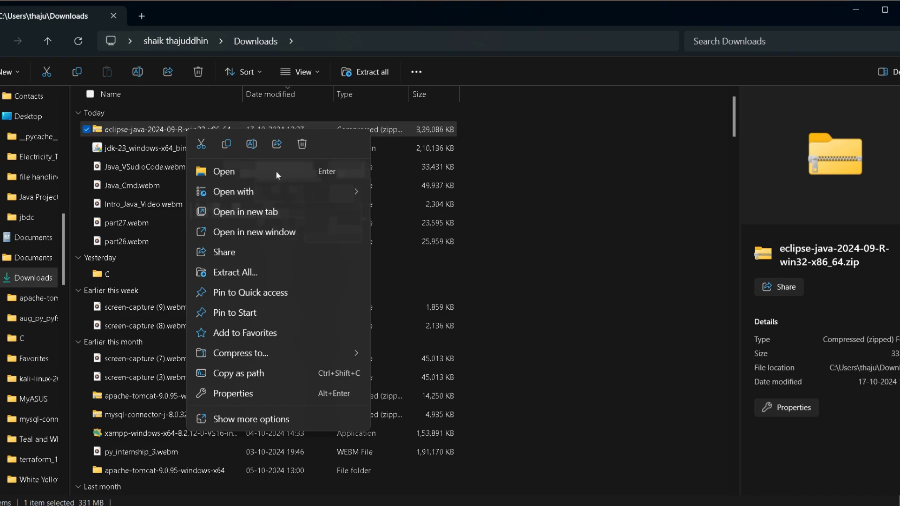
{"action": "left_click", "coordinate": [239, 273]}
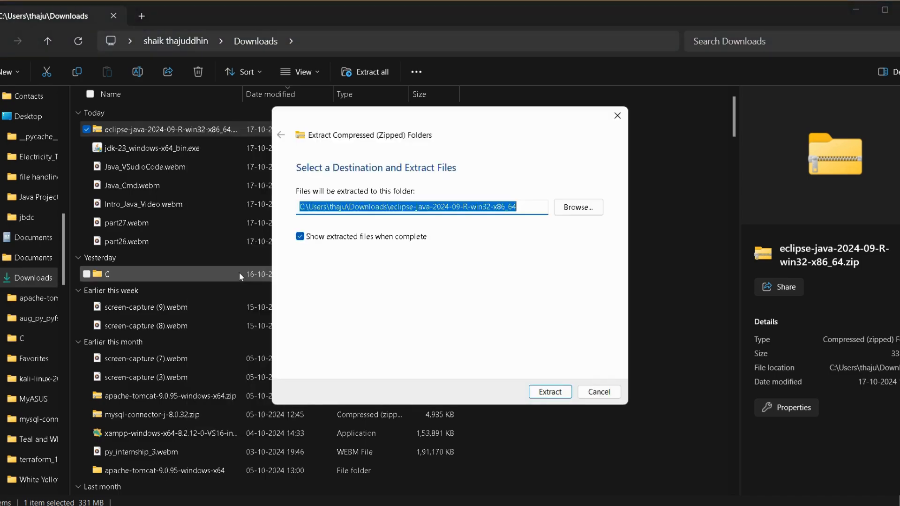
{"action": "left_click", "coordinate": [556, 392]}
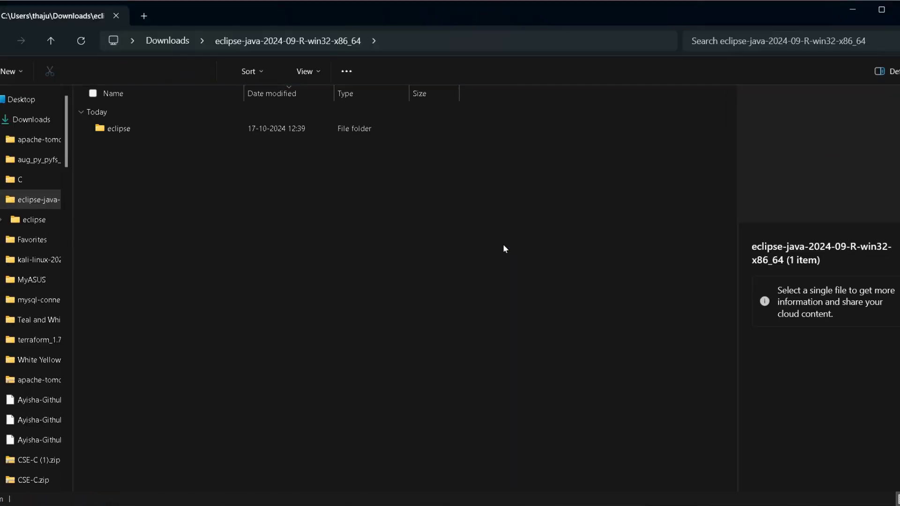
Run eclipse.exe from the eclipse folder inside the extracted eclipse-java-2024-09-R-win32-x86_64 folder, choosing to install it anyway.
{"action": "left_click", "coordinate": [53, 50]}
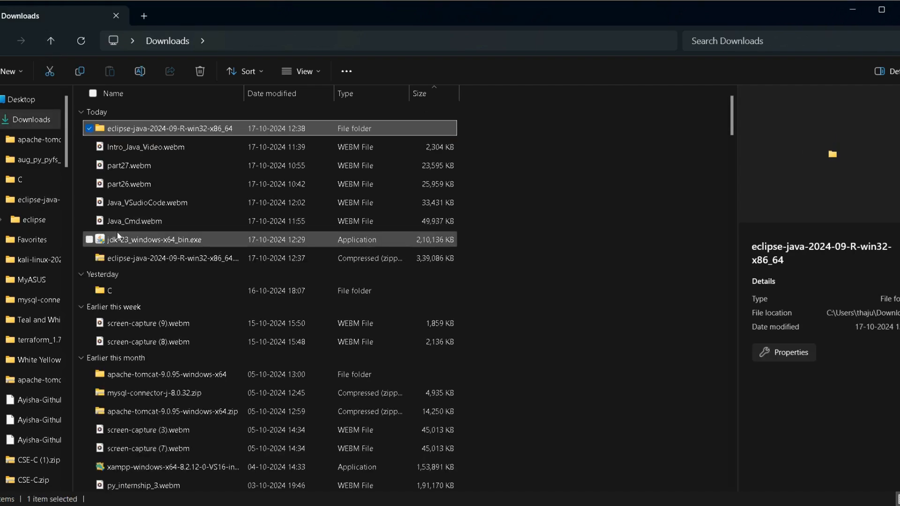
{"action": "double_click", "coordinate": [223, 125]}
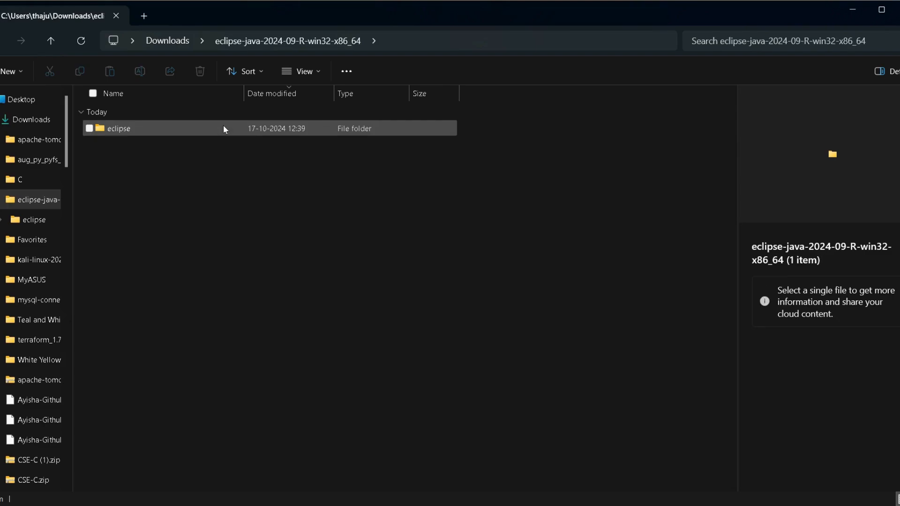
{"action": "double_click", "coordinate": [154, 128]}
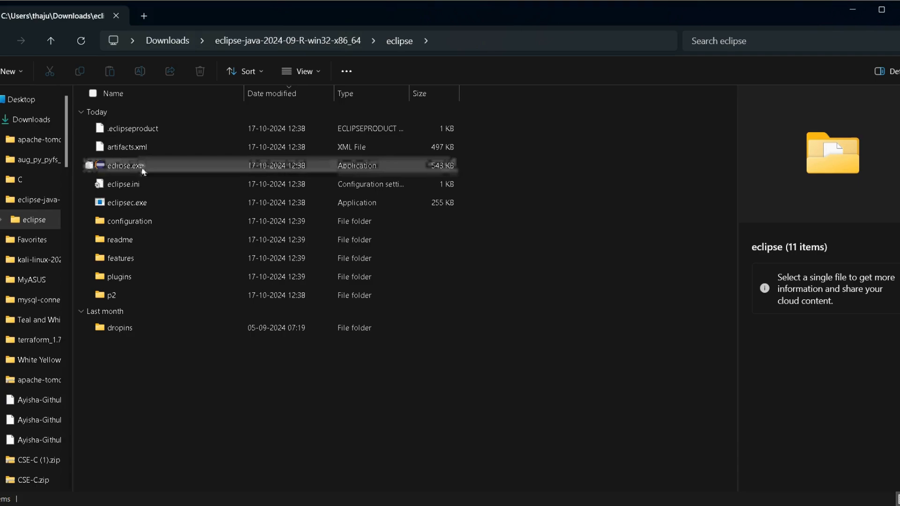
{"action": "double_click", "coordinate": [125, 166]}
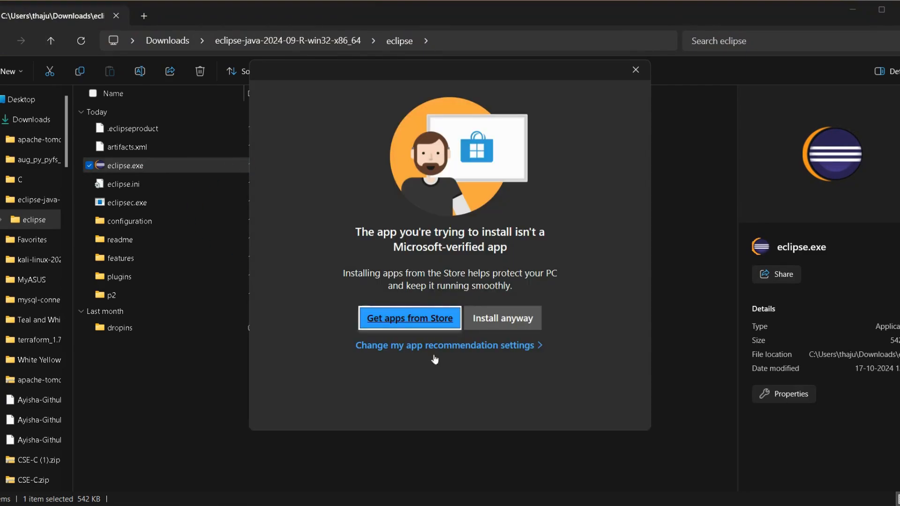
{"action": "left_click", "coordinate": [524, 328]}
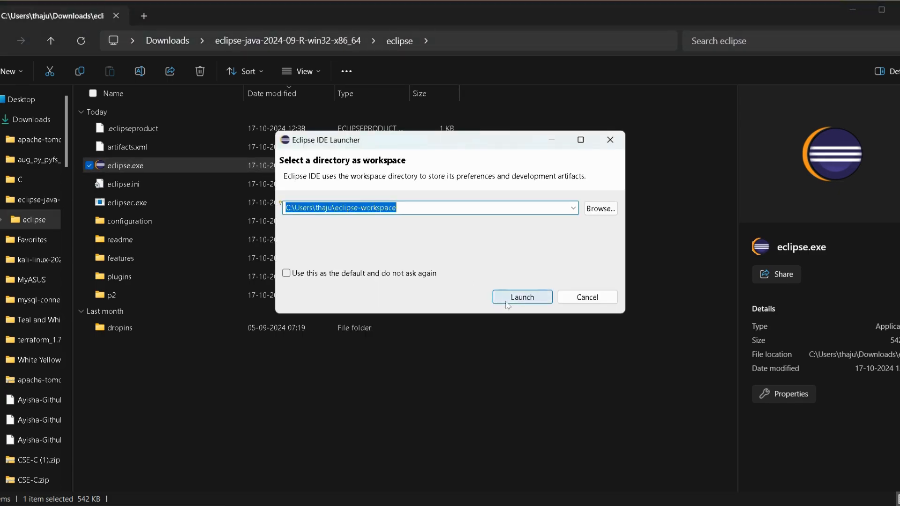
Launch Eclipse with the proposed eclipse-workspace directory as the default without asking again, and maximise its window.
{"action": "left_click", "coordinate": [285, 274]}
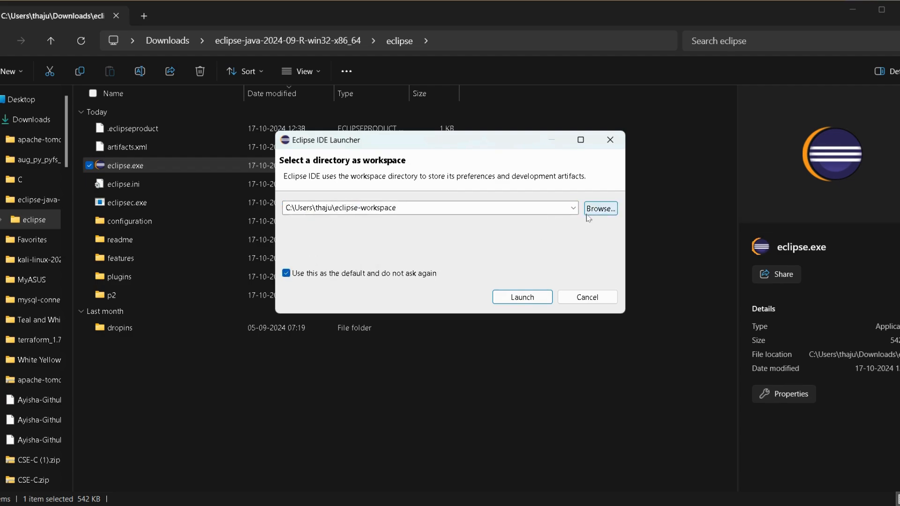
{"action": "left_click", "coordinate": [517, 299]}
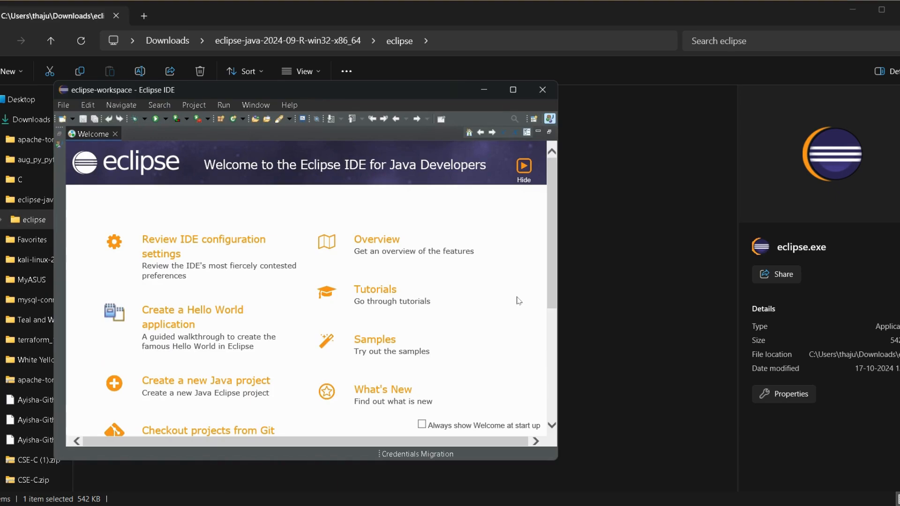
{"action": "left_click", "coordinate": [517, 90]}
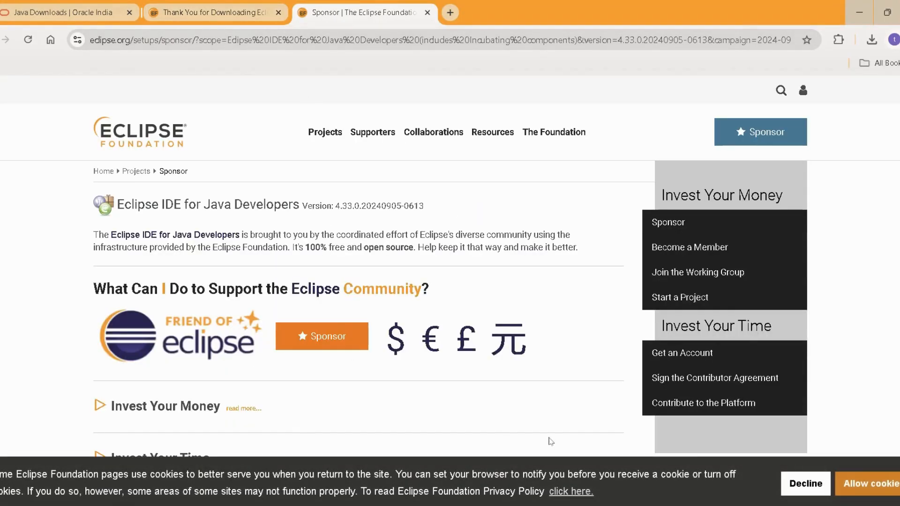
Switch back from Chrome to Eclipse and exclude Eclipse IDE from Microsoft Defender scanning.
{"action": "mouse_move", "coordinate": [630, 504]}
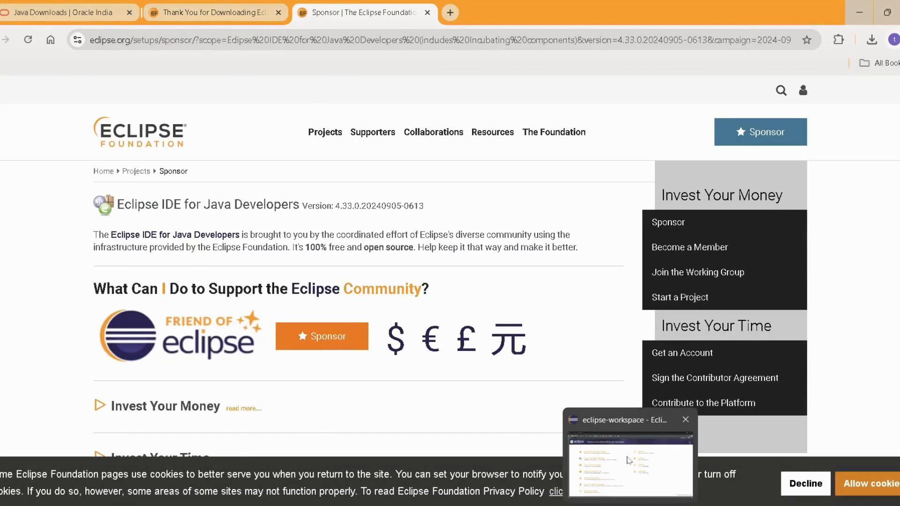
{"action": "left_click", "coordinate": [629, 460]}
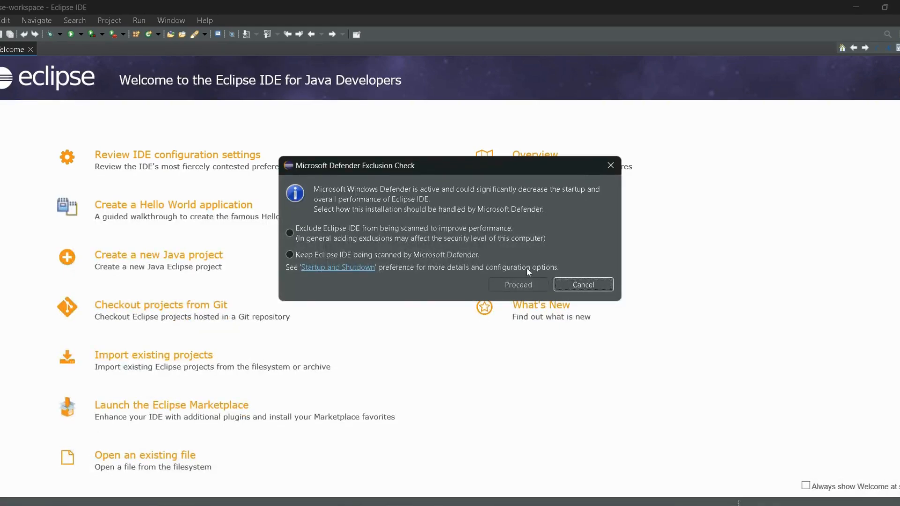
{"action": "left_click", "coordinate": [289, 233]}
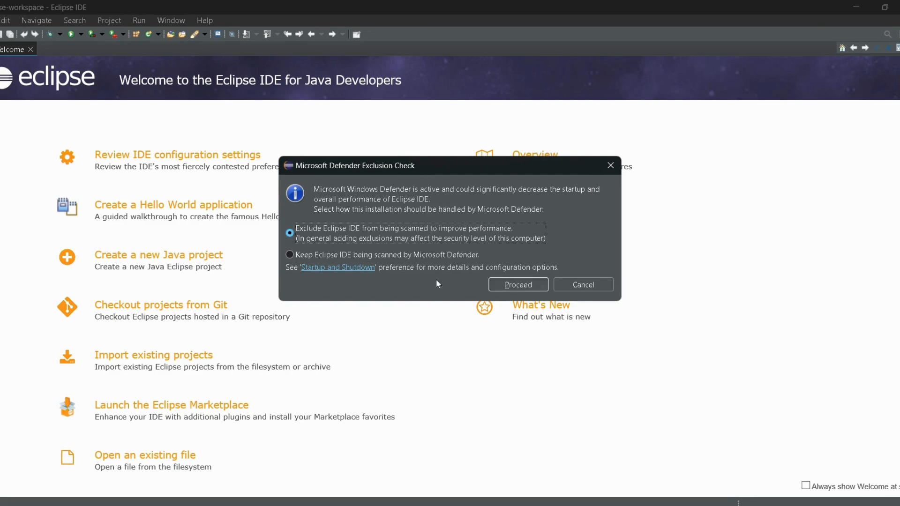
{"action": "left_click", "coordinate": [500, 286]}
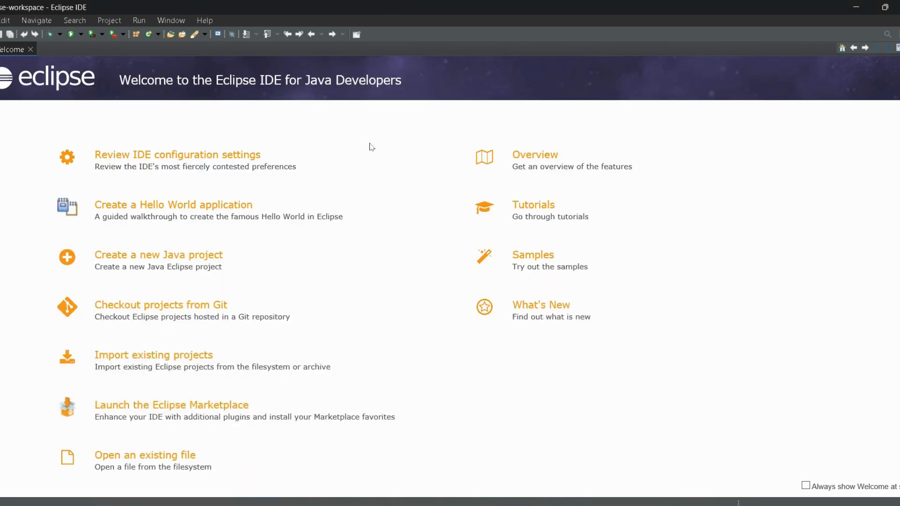
Close the Welcome page and start a new Java project with the name Java Project1.
{"action": "left_click", "coordinate": [30, 51]}
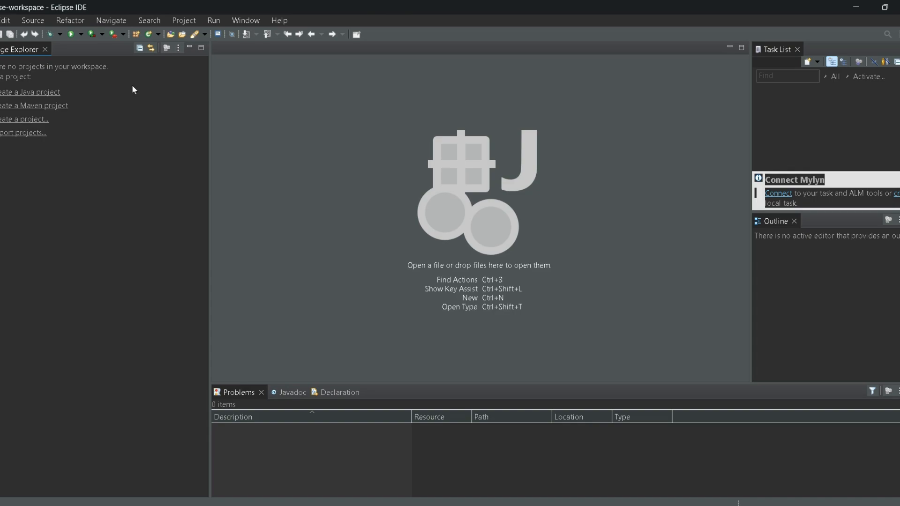
{"action": "left_click", "coordinate": [23, 93]}
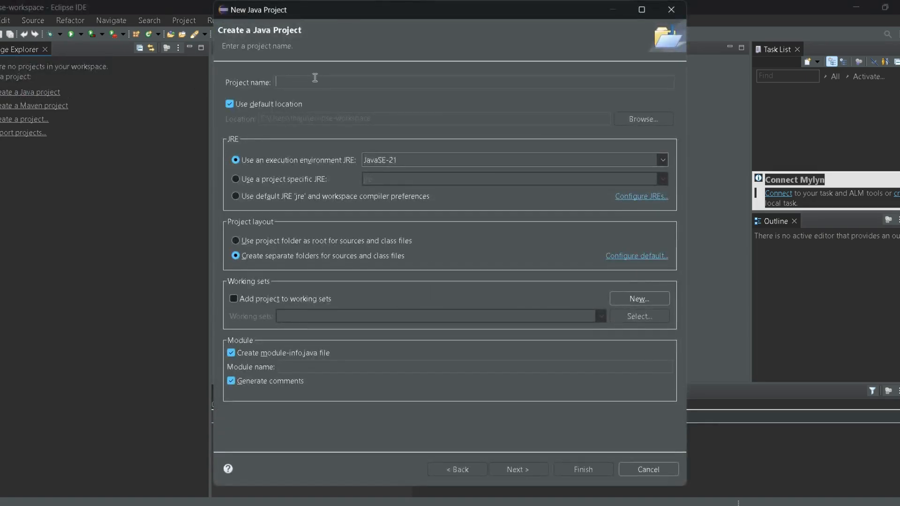
{"action": "type", "text": "JAva"}
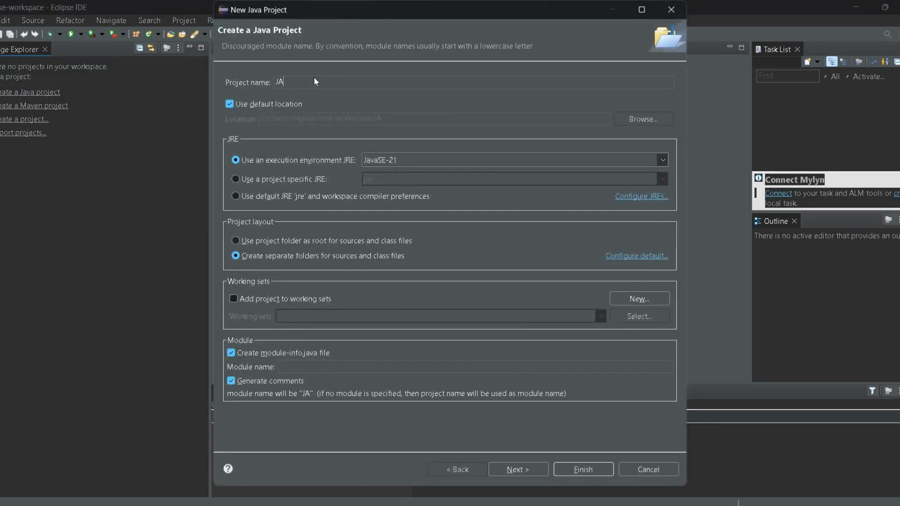
{"action": "key", "text": "BackSpace"}
{"action": "key", "text": "BackSpace"}
{"action": "key", "text": "BackSpace"}
{"action": "key", "text": "BackSpace"}
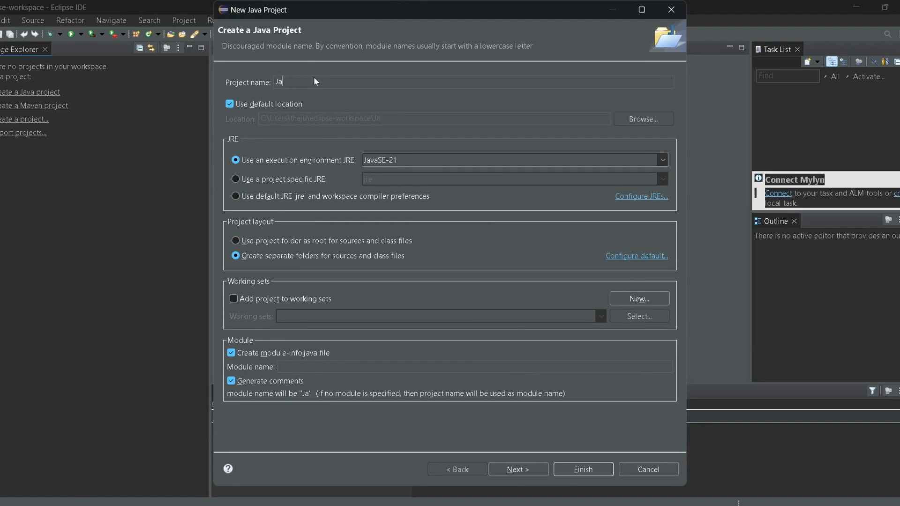
{"action": "type", "text": "ava Project"}
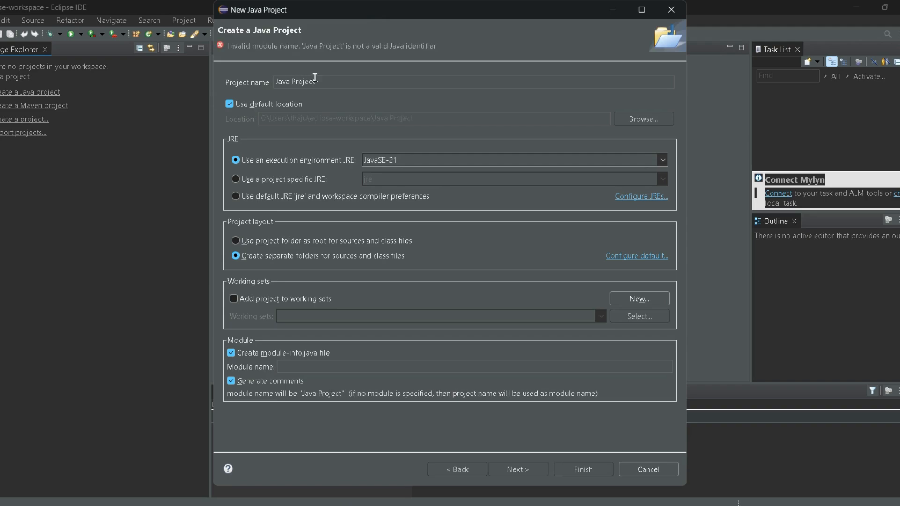
{"action": "type", "text": "1"}
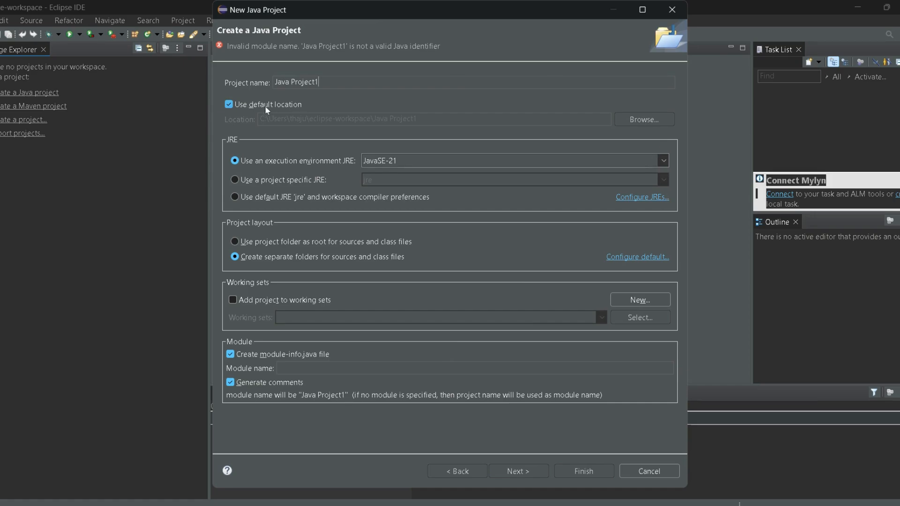
{"action": "left_click", "coordinate": [229, 105]}
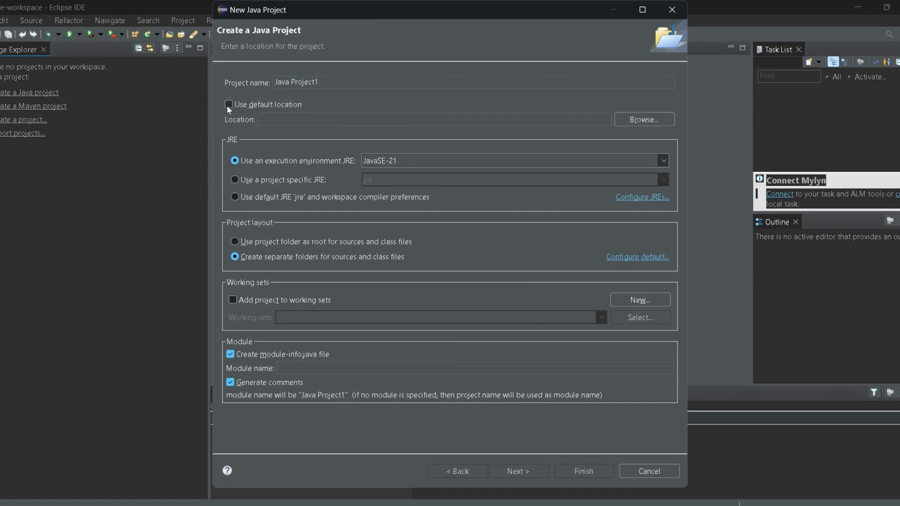
{"action": "left_click", "coordinate": [228, 105]}
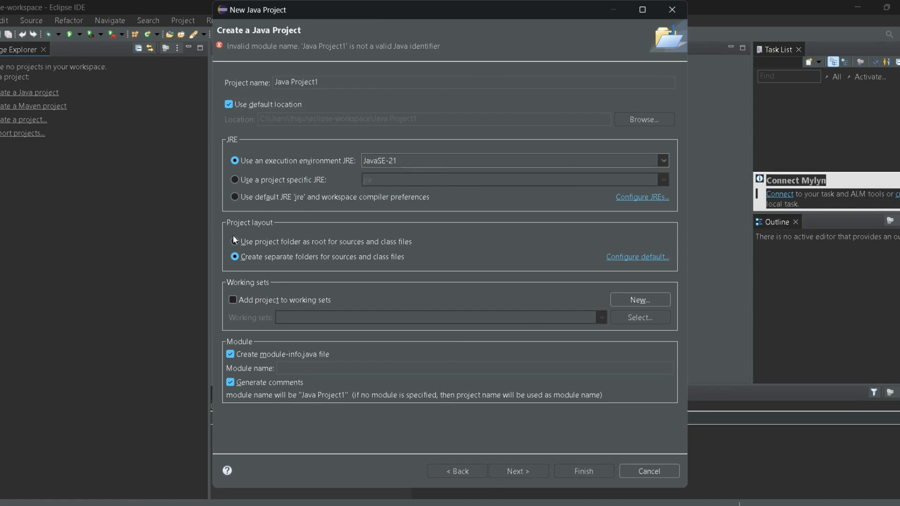
{"action": "left_click", "coordinate": [233, 300]}
{"action": "left_click", "coordinate": [232, 300]}
Change the project name to JavaProject1 and continue to the Java build settings, selecting the src source folder.
{"action": "left_click_drag", "start_coordinate": [319, 82], "coordinate": [290, 82]}
{"action": "left_click", "coordinate": [292, 79]}
{"action": "key", "text": "BackSpace"}
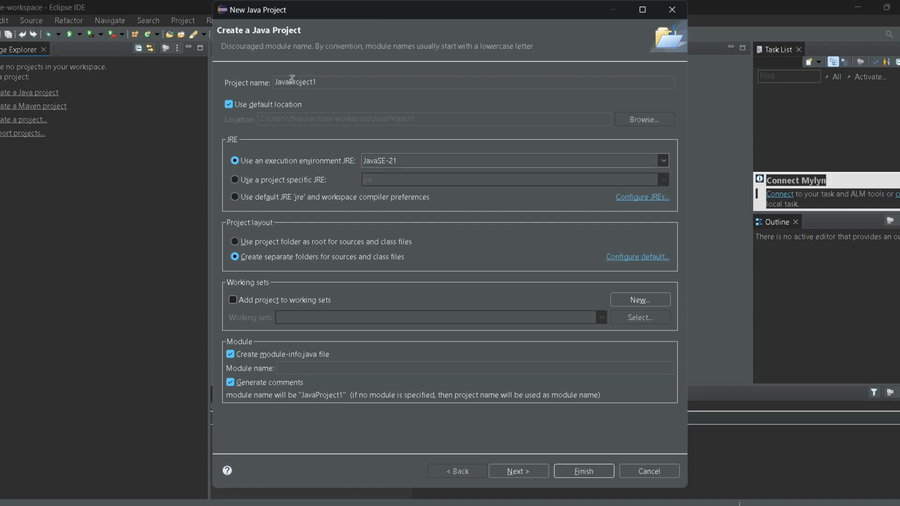
{"action": "left_click", "coordinate": [499, 466]}
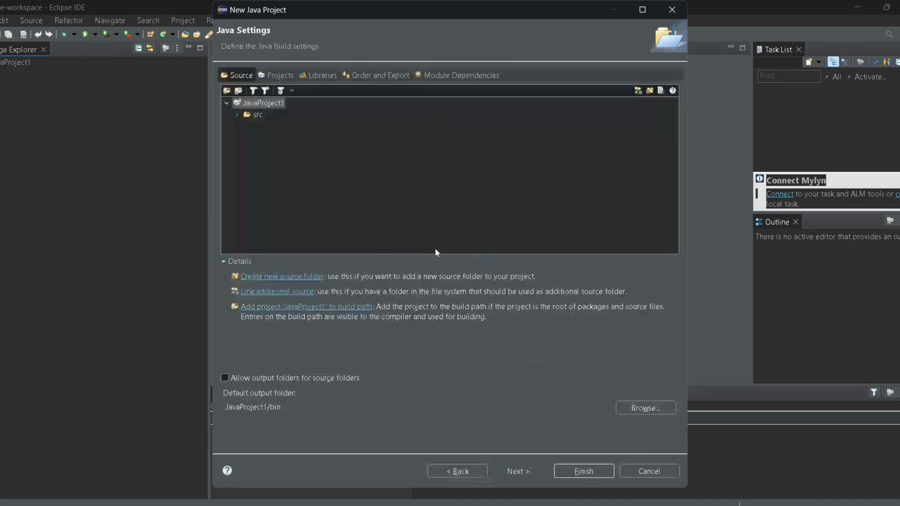
{"action": "left_click", "coordinate": [249, 114]}
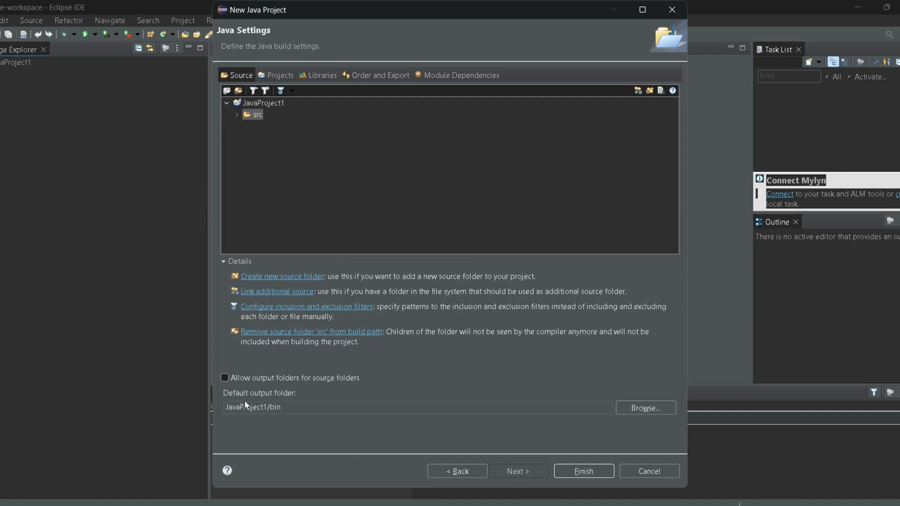
Allow output folders for source folders, finish creating JavaProject1 and expand it in the Package Explorer.
{"action": "left_click", "coordinate": [226, 377]}
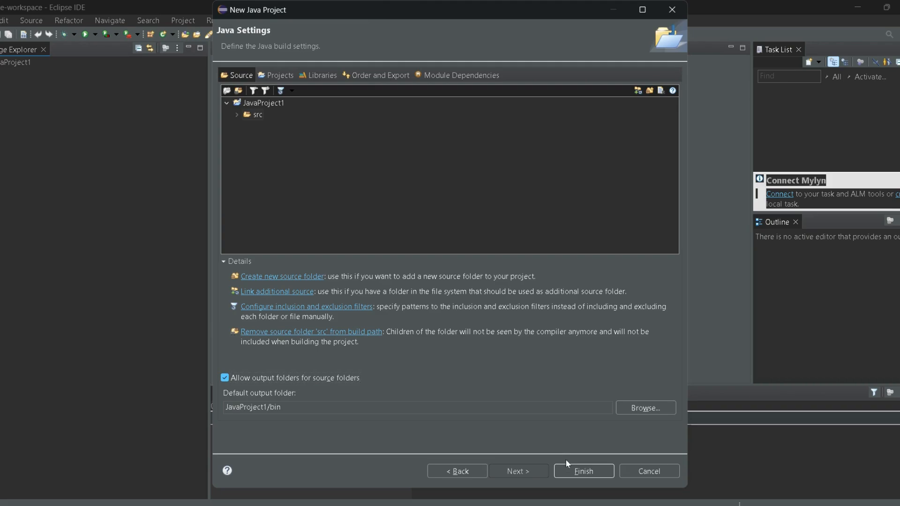
{"action": "left_click", "coordinate": [575, 468]}
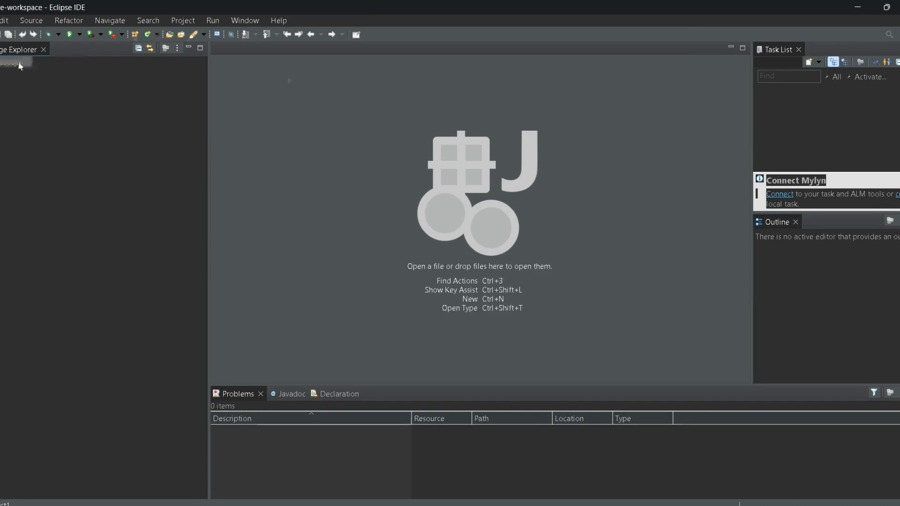
{"action": "left_click", "coordinate": [1, 63]}
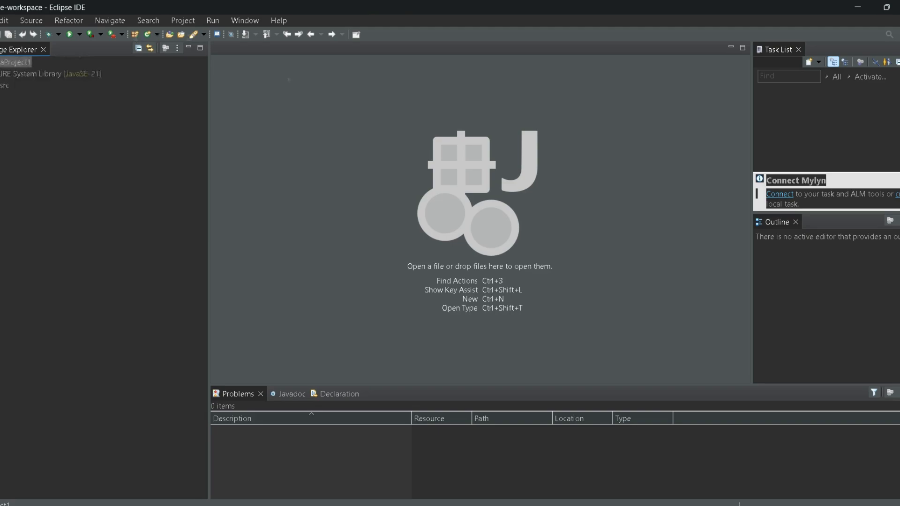
{"action": "left_click", "coordinate": [7, 88]}
{"action": "right_click", "coordinate": [7, 89]}
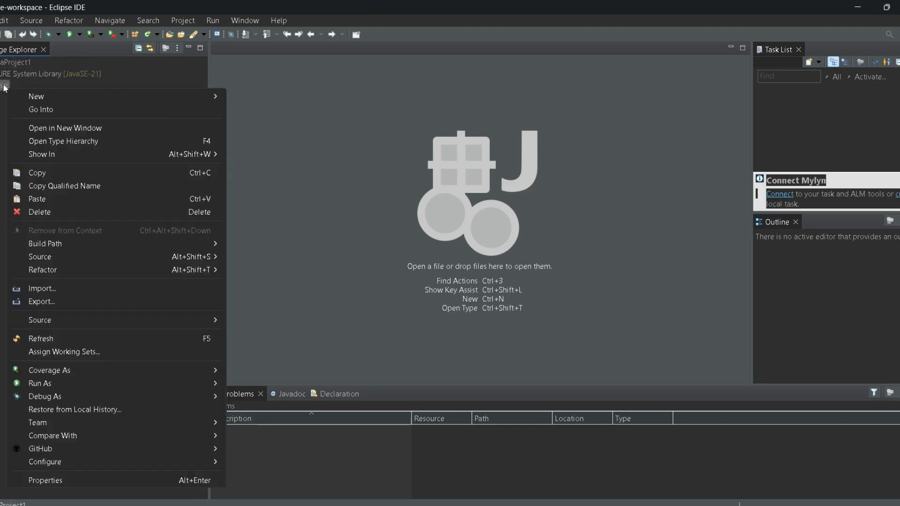
{"action": "mouse_move", "coordinate": [186, 88]}
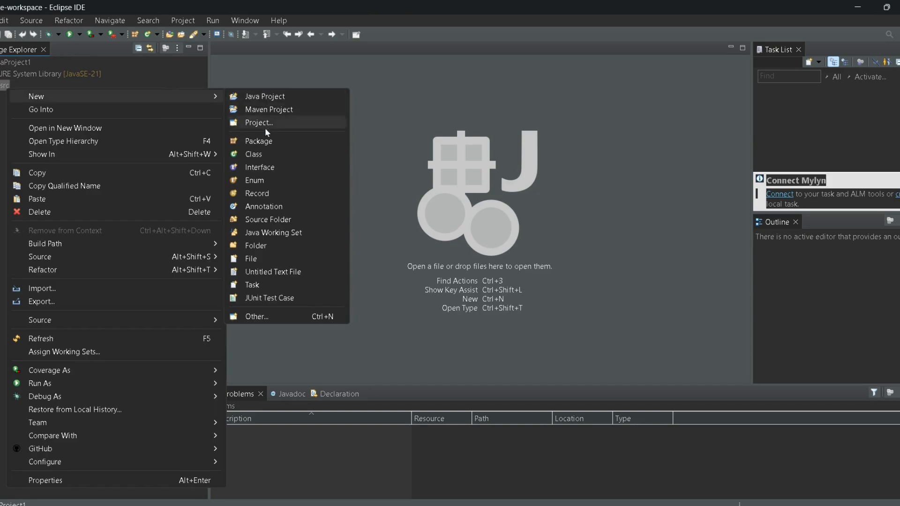
{"action": "left_click", "coordinate": [265, 155]}
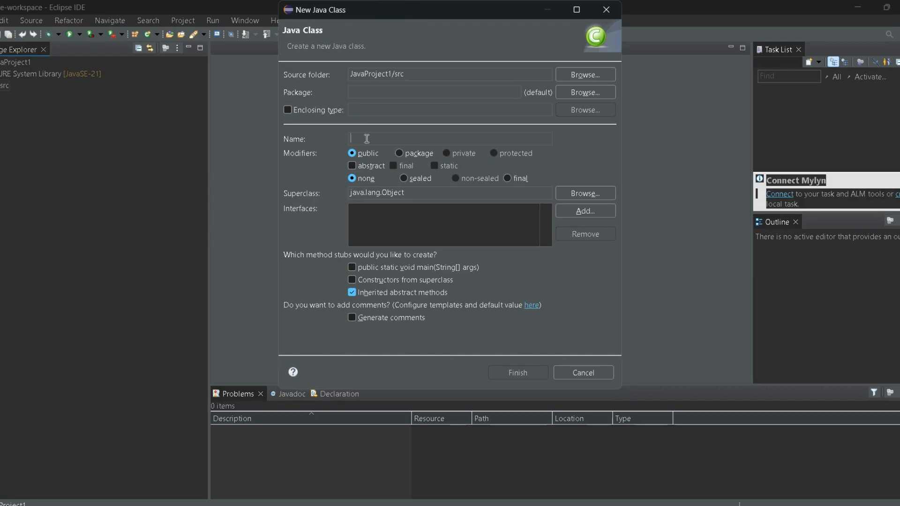
{"action": "type", "text": "File1"}
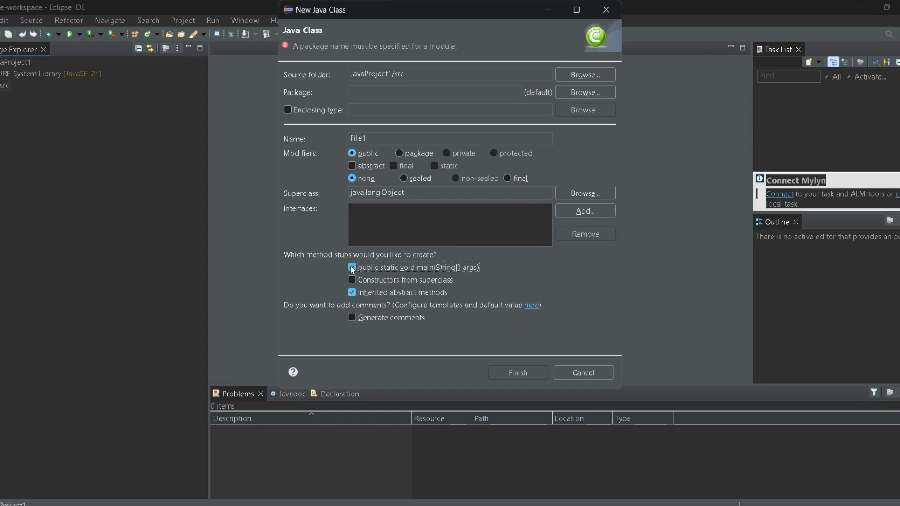
{"action": "left_click", "coordinate": [351, 317]}
{"action": "left_click", "coordinate": [606, 9]}
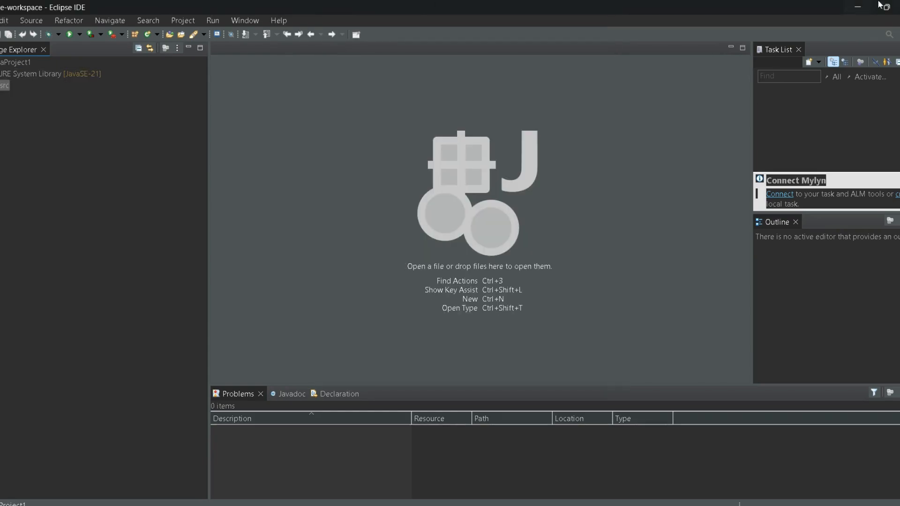
Minimise Eclipse, both File Explorer windows and the screen recorder to reveal the desktop.
{"action": "left_click", "coordinate": [856, 7]}
{"action": "left_click", "coordinate": [854, 8]}
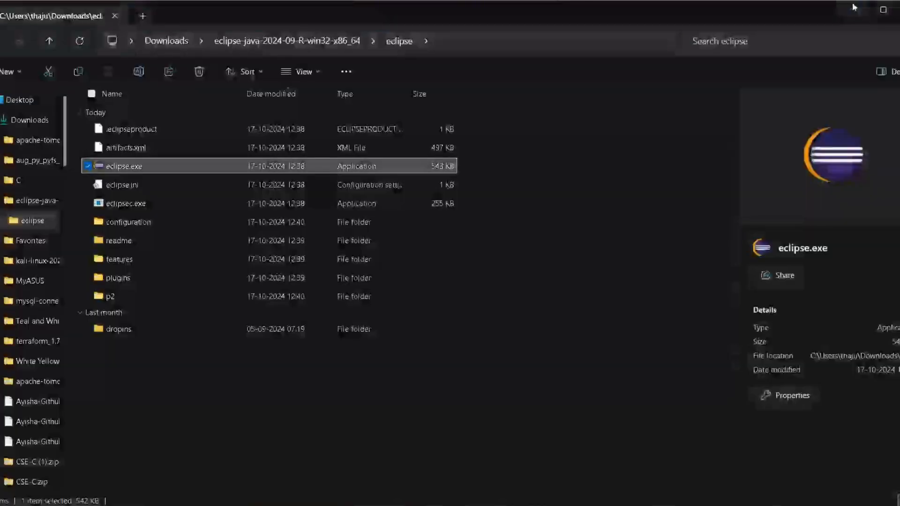
{"action": "left_click", "coordinate": [853, 9]}
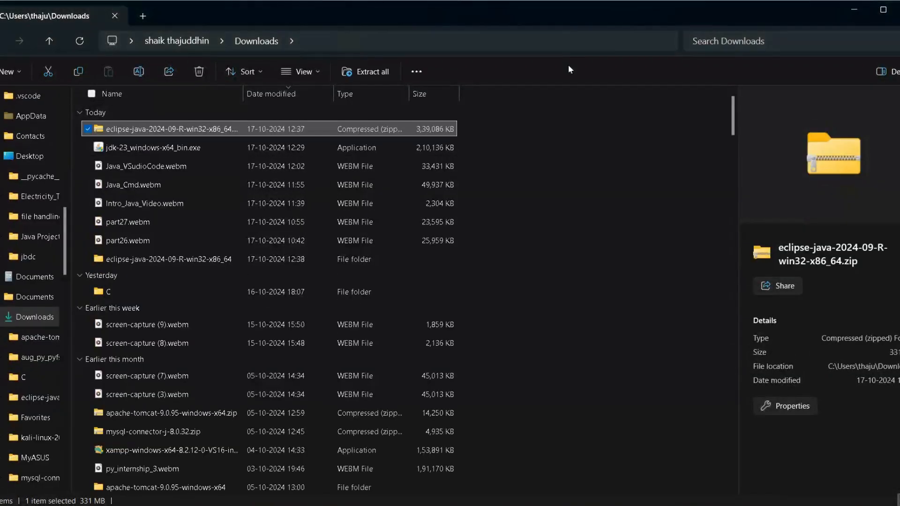
{"action": "left_click", "coordinate": [854, 9]}
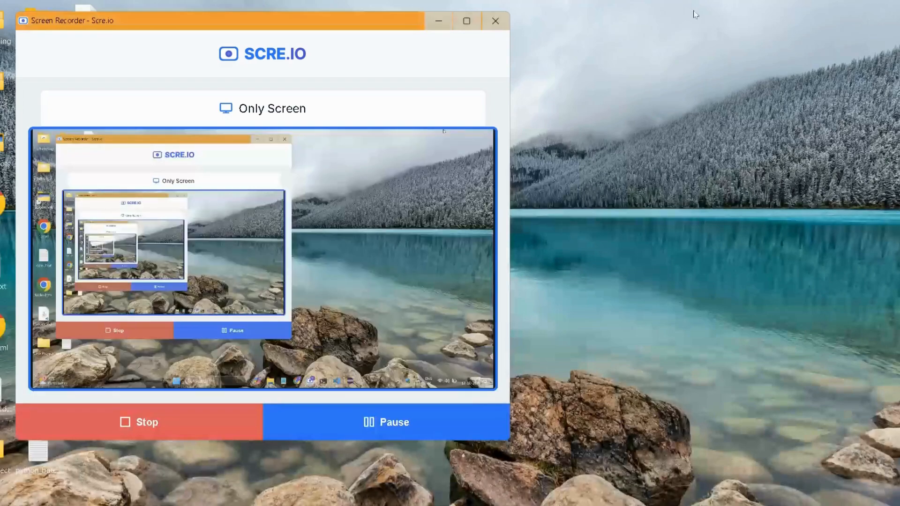
{"action": "left_click", "coordinate": [428, 19]}
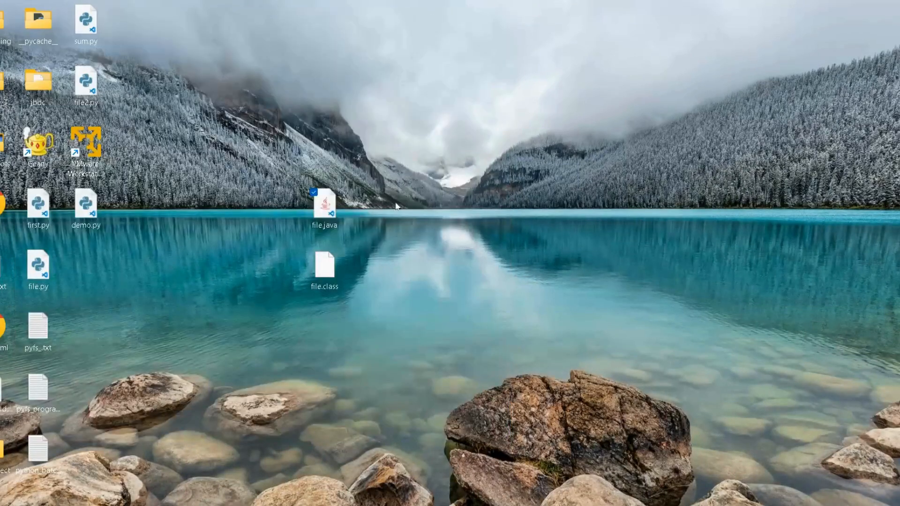
Create a new folder on the desktop and name it java Folder.
{"action": "right_click", "coordinate": [543, 160]}
{"action": "mouse_move", "coordinate": [606, 235]}
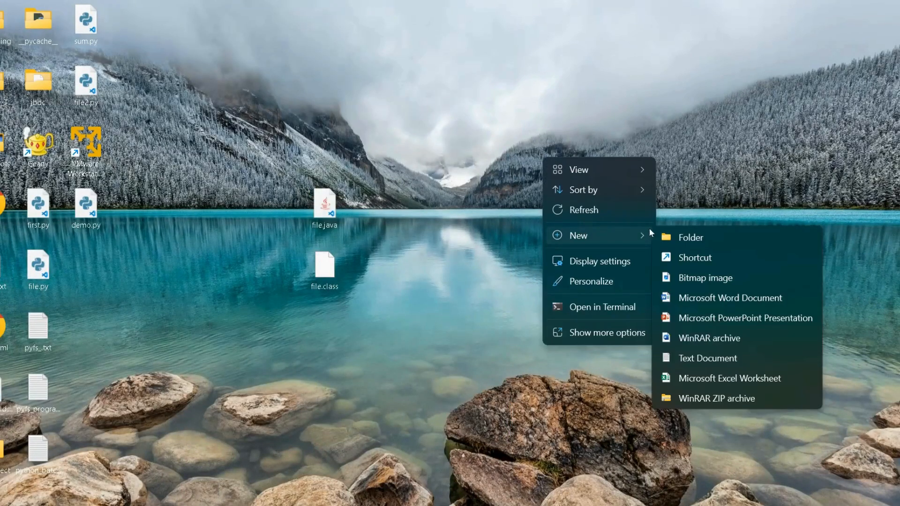
{"action": "left_click", "coordinate": [687, 237]}
{"action": "key", "text": "BackSpace"}
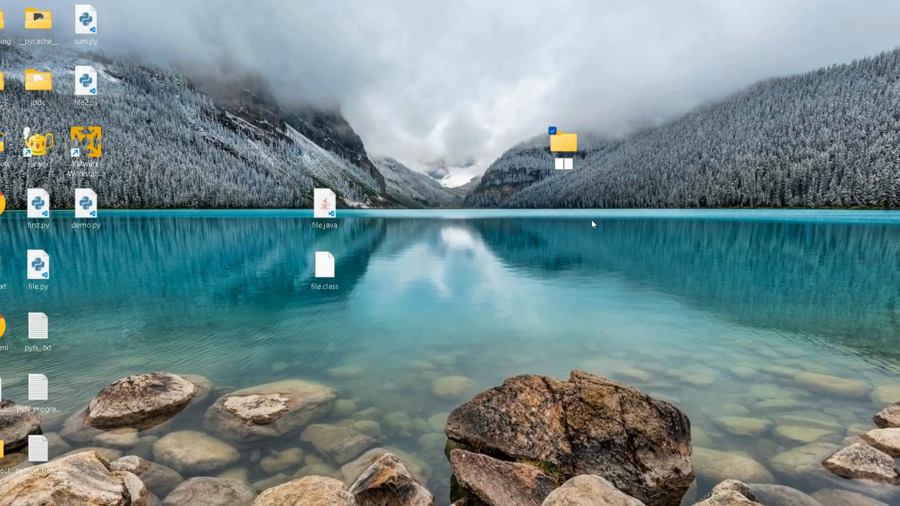
{"action": "type", "text": "Sample"}
{"action": "key", "text": "ctrl+a"}
{"action": "key", "text": "BackSpace"}
{"action": "type", "text": "java FOl"}
{"action": "key", "text": "BackSpace"}
{"action": "key", "text": "BackSpace"}
{"action": "type", "text": "older"}
{"action": "key", "text": "Return"}
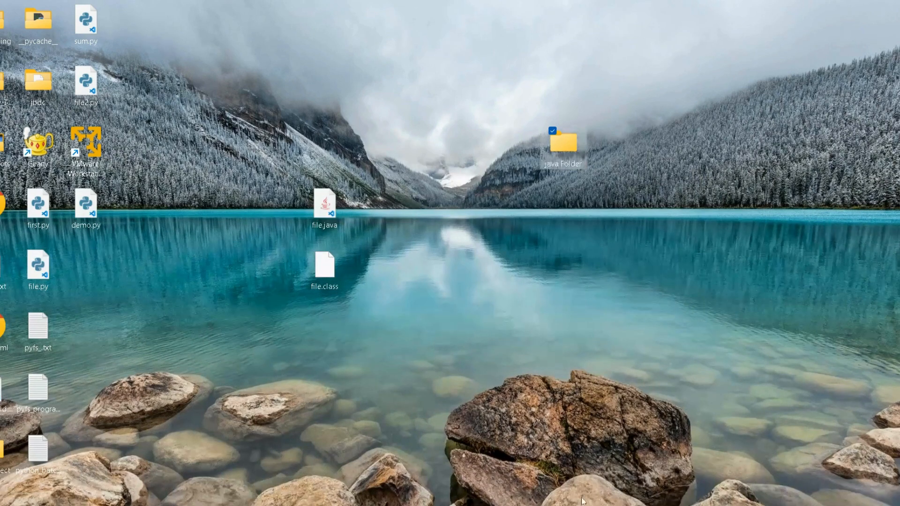
Switch back to Eclipse and start a new Java class in the src folder of JavaProject1.
{"action": "left_click", "coordinate": [657, 417]}
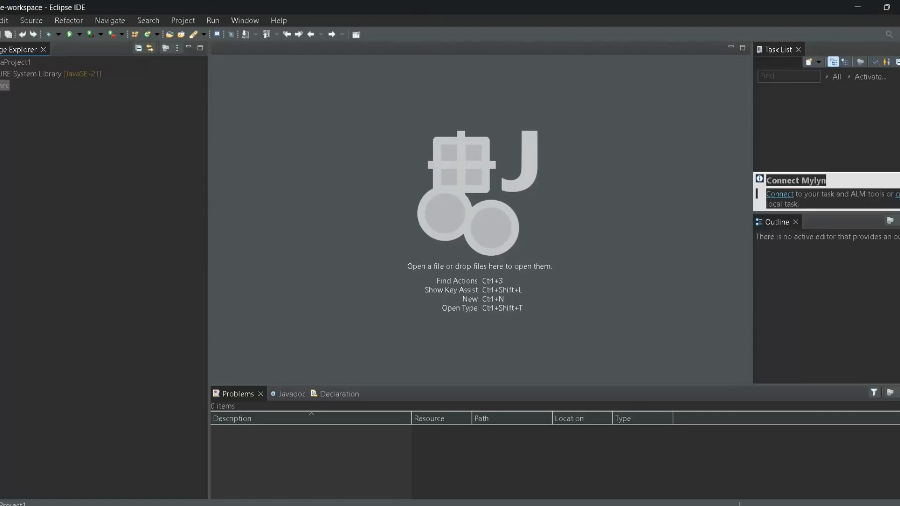
{"action": "left_click", "coordinate": [1, 85]}
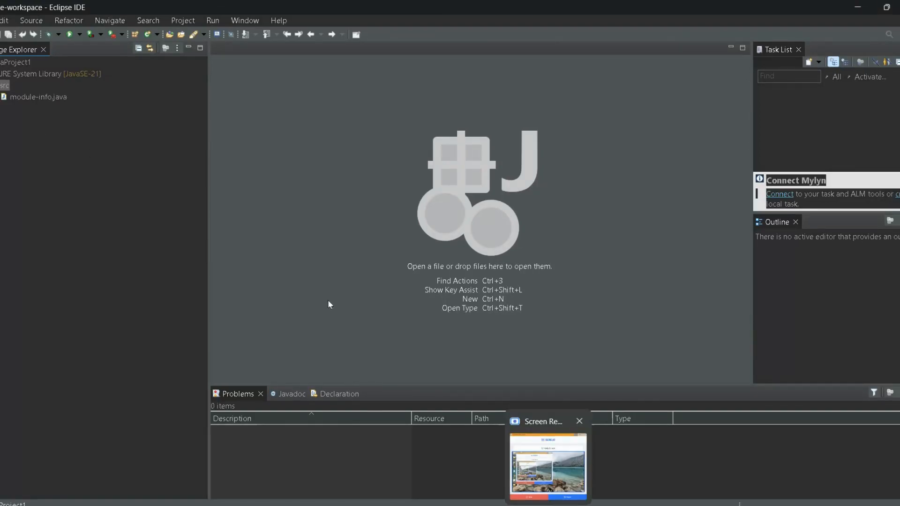
{"action": "left_click", "coordinate": [2, 88]}
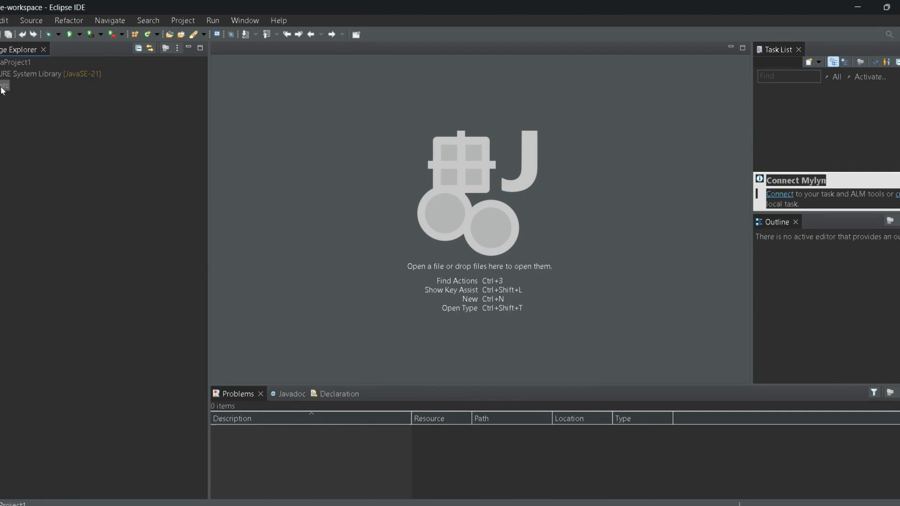
{"action": "left_click", "coordinate": [2, 88]}
{"action": "right_click", "coordinate": [3, 89]}
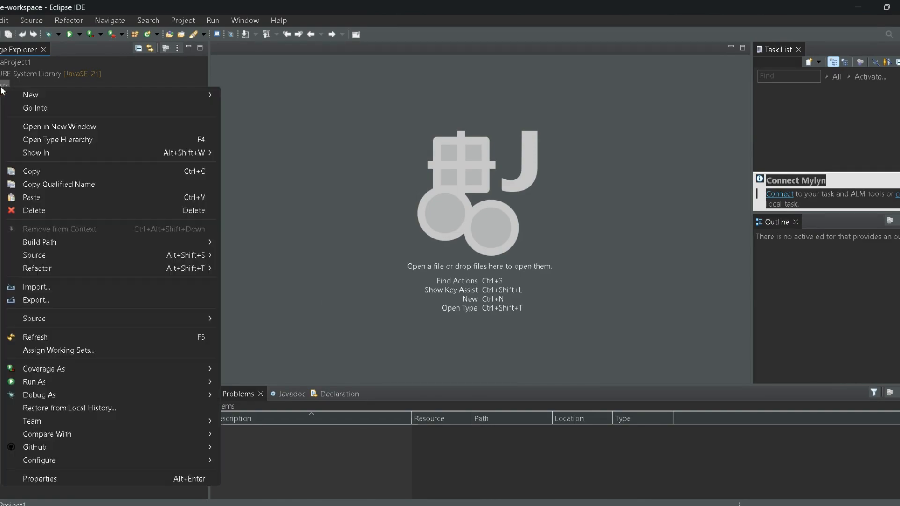
{"action": "mouse_move", "coordinate": [76, 95]}
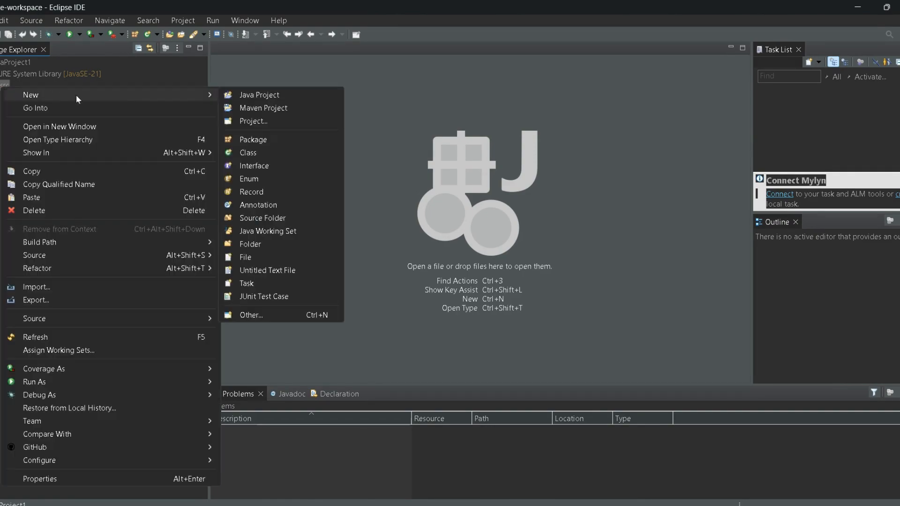
{"action": "left_click", "coordinate": [262, 151]}
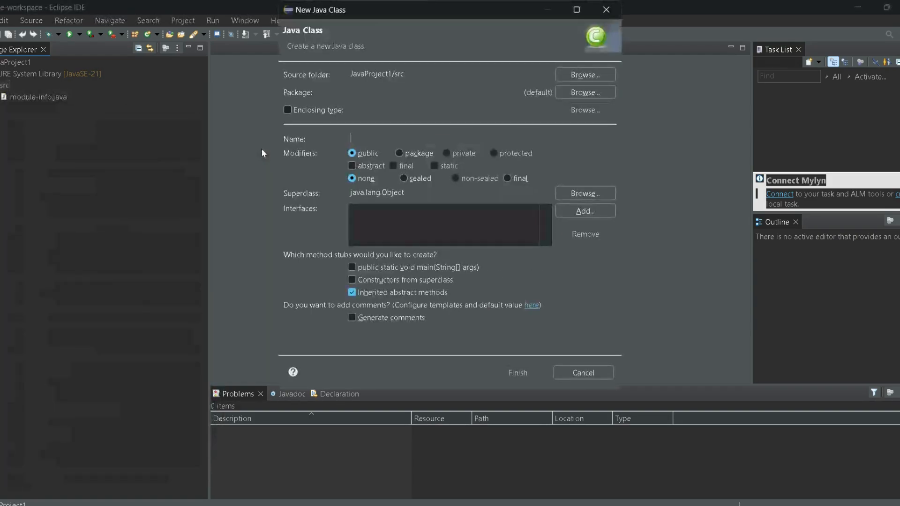
Browse for the new class's package, choose the default package and place the cursor in the package name field.
{"action": "left_click", "coordinate": [586, 93]}
{"action": "left_click", "coordinate": [393, 71]}
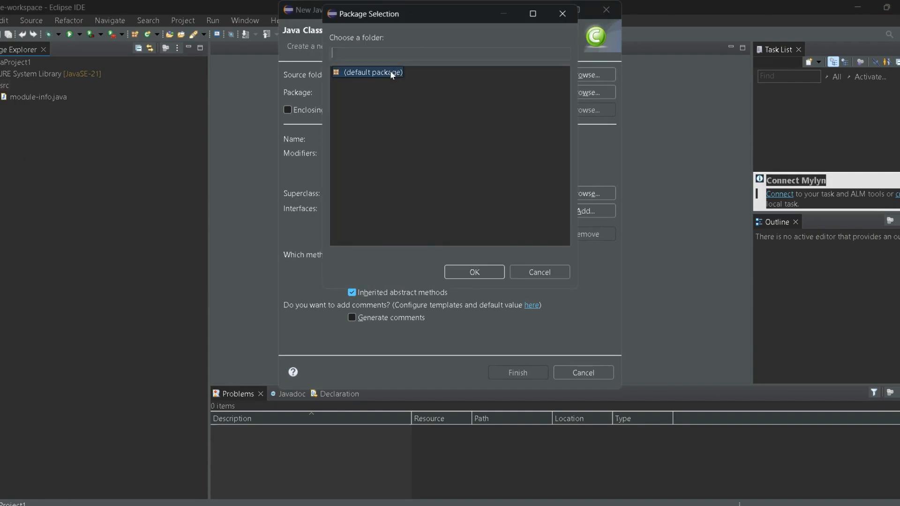
{"action": "double_click", "coordinate": [391, 72]}
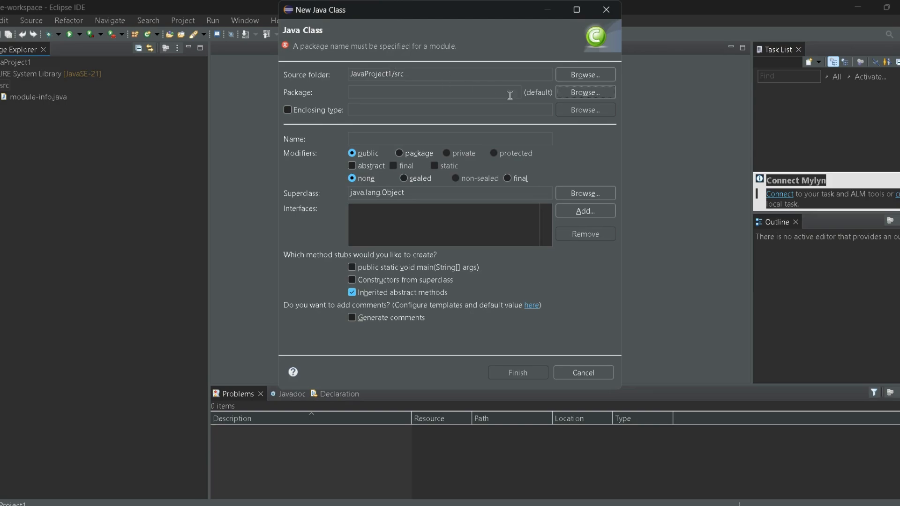
{"action": "left_click", "coordinate": [581, 92]}
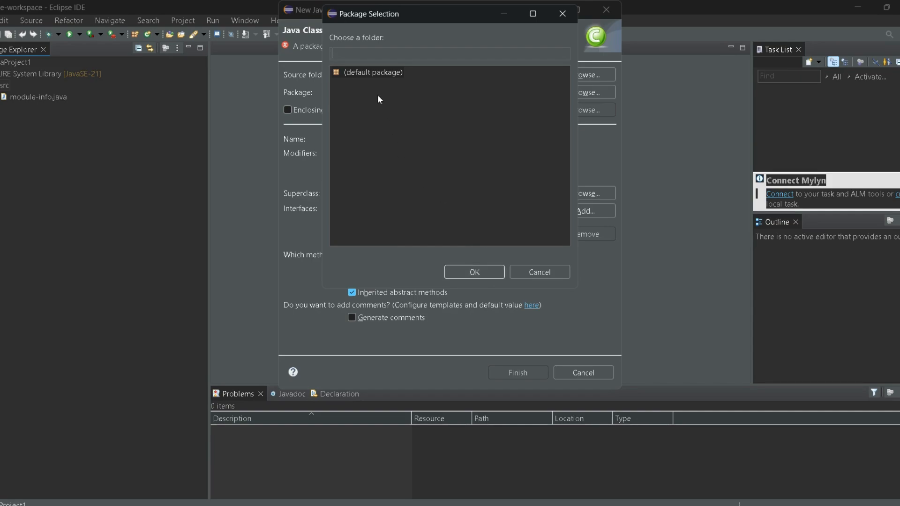
{"action": "double_click", "coordinate": [373, 74]}
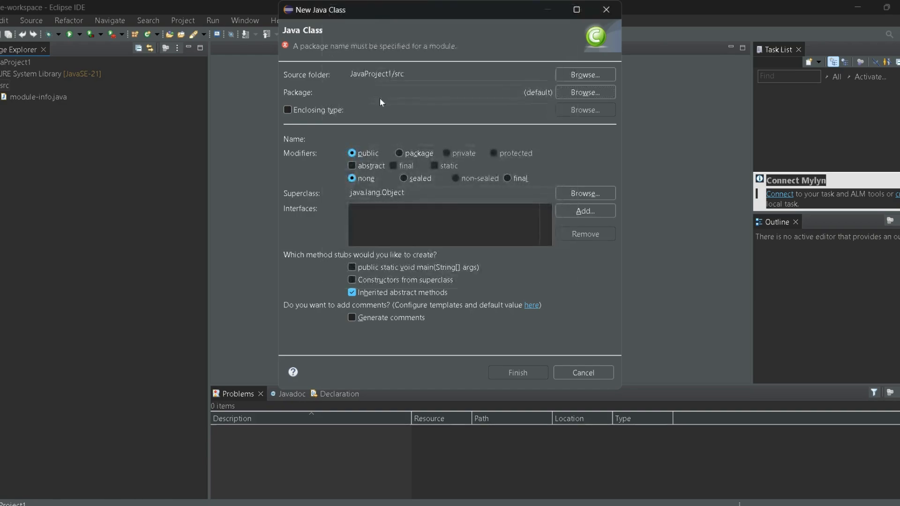
{"action": "left_click", "coordinate": [366, 95]}
Switch to File Explorer at the eclipse folder and open the Java Project folder on the Desktop.
{"action": "left_click", "coordinate": [465, 505]}
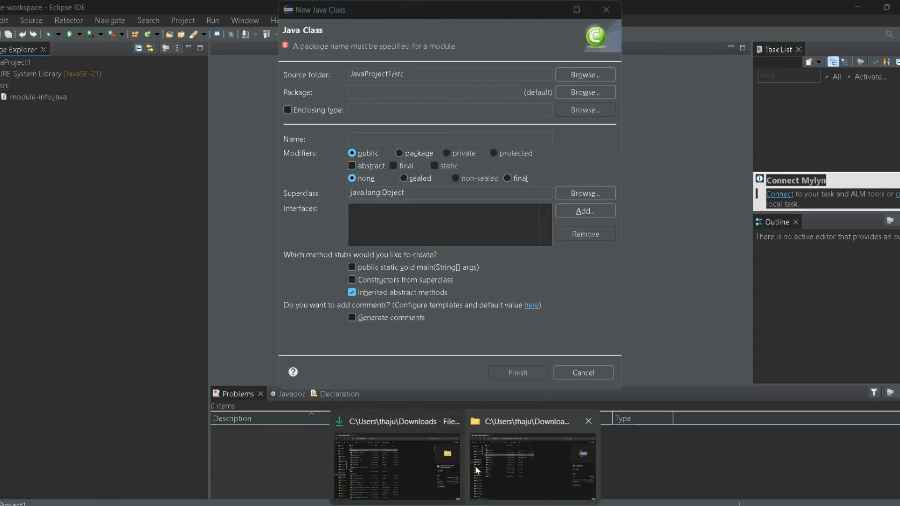
{"action": "left_click", "coordinate": [499, 466]}
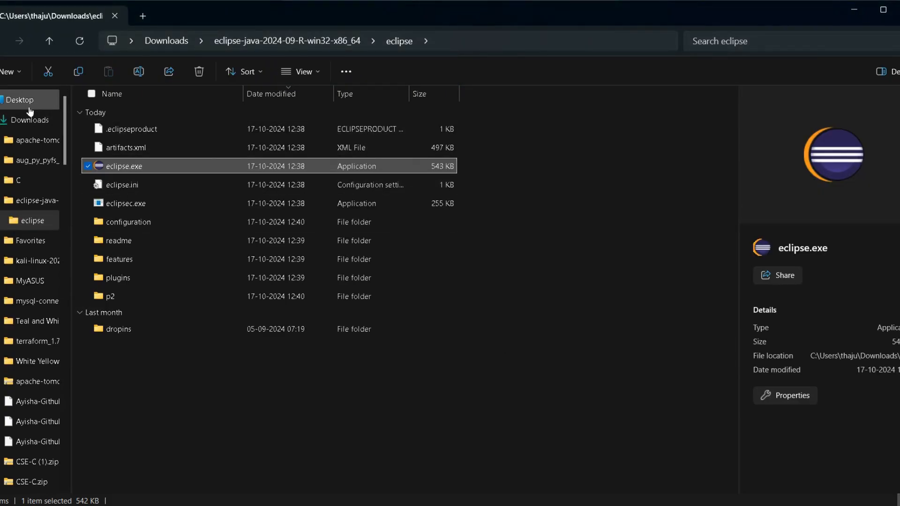
{"action": "left_click", "coordinate": [46, 102]}
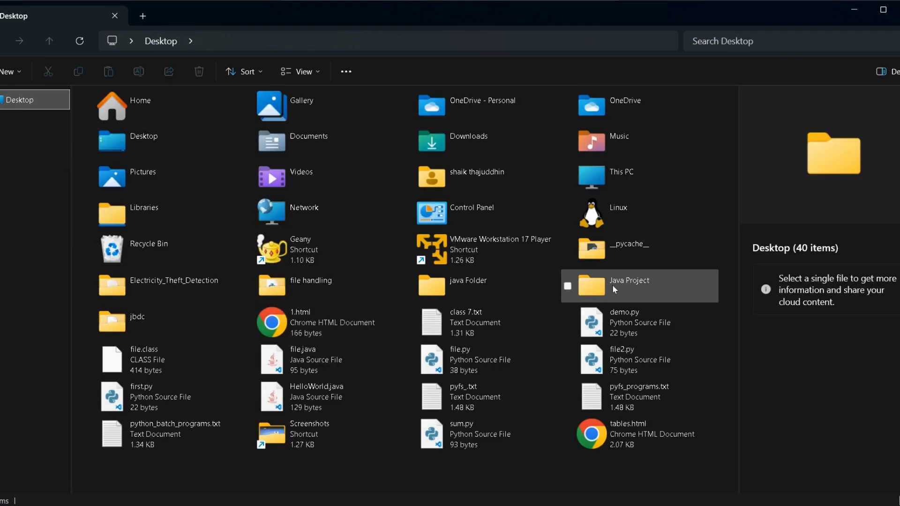
{"action": "left_click", "coordinate": [669, 283]}
{"action": "double_click", "coordinate": [667, 278]}
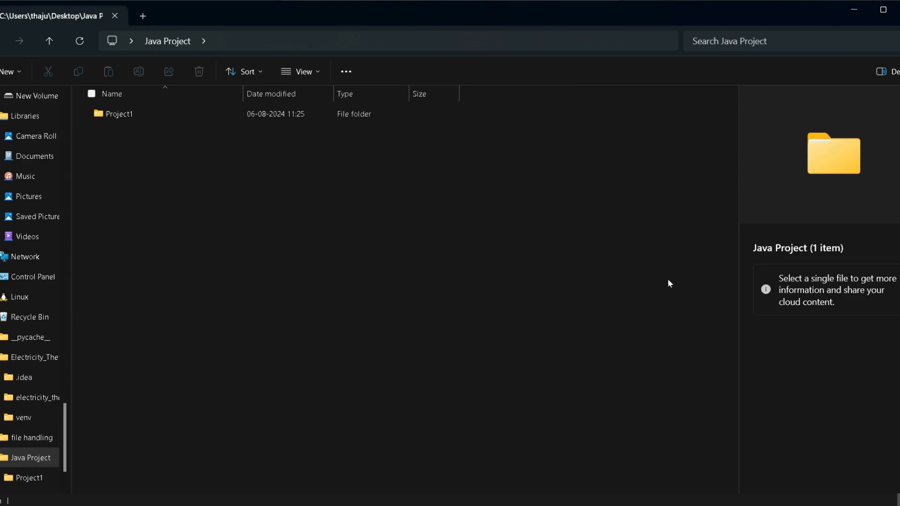
Copy the full path of the Java Project folder.
{"action": "left_click", "coordinate": [297, 42]}
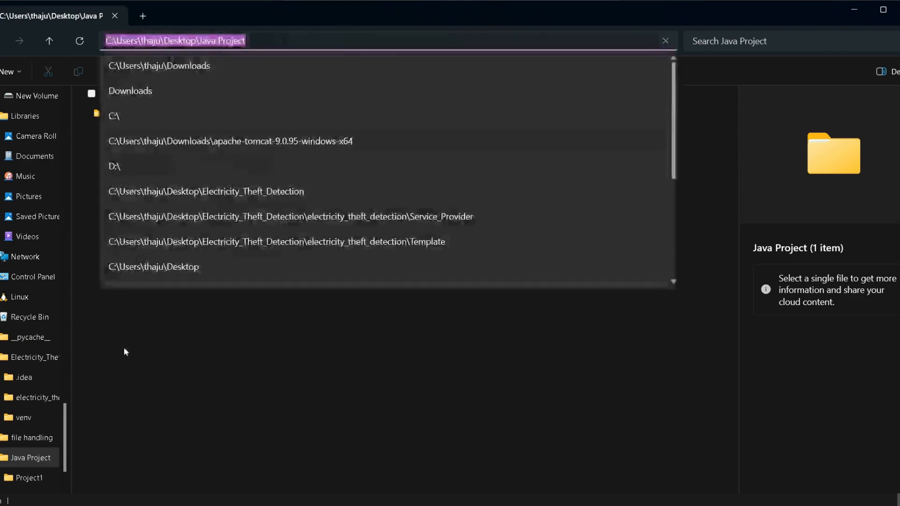
{"action": "left_click", "coordinate": [136, 370]}
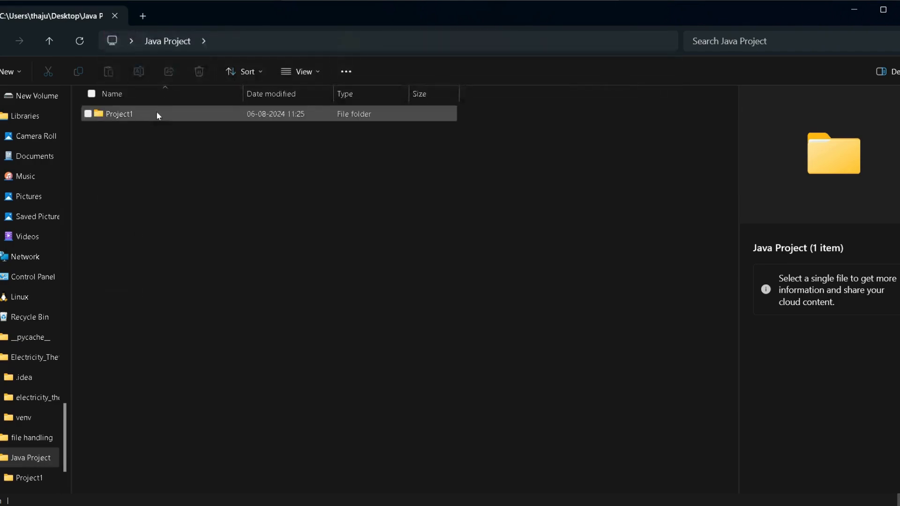
{"action": "left_click", "coordinate": [237, 43]}
{"action": "key", "text": "ctrl+c"}
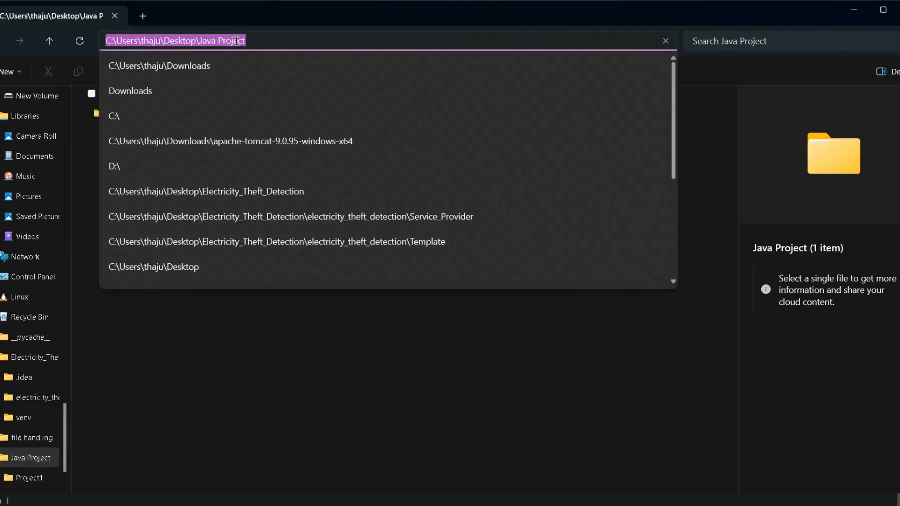
{"action": "left_click", "coordinate": [349, 447]}
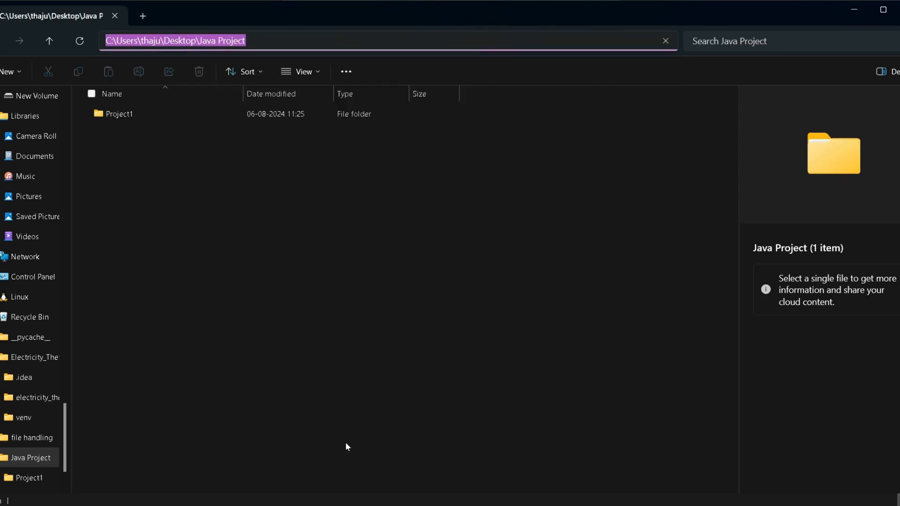
Switch to Eclipse and paste the Java Project folder path as the new class's package name.
{"action": "mouse_move", "coordinate": [603, 505]}
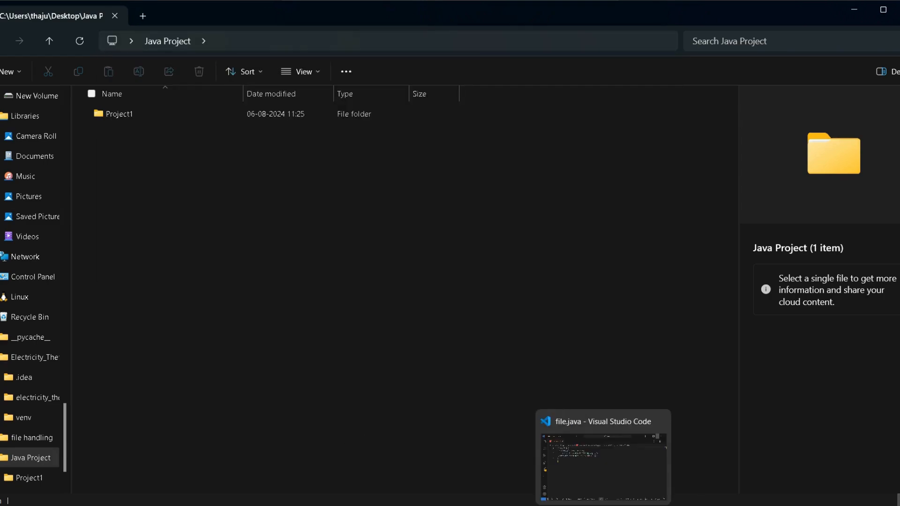
{"action": "left_click", "coordinate": [619, 468]}
{"action": "mouse_move", "coordinate": [575, 505]}
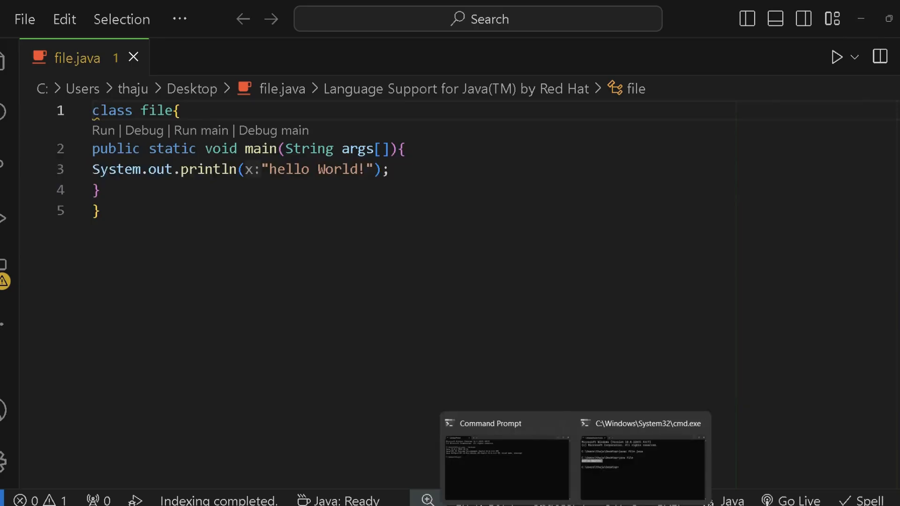
{"action": "mouse_move", "coordinate": [631, 505]}
{"action": "left_click", "coordinate": [637, 484]}
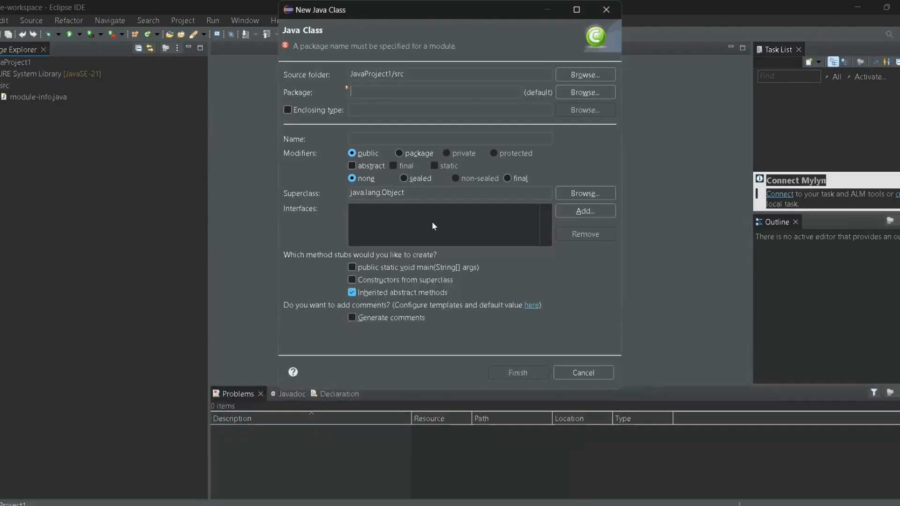
{"action": "key", "text": "ctrl+v"}
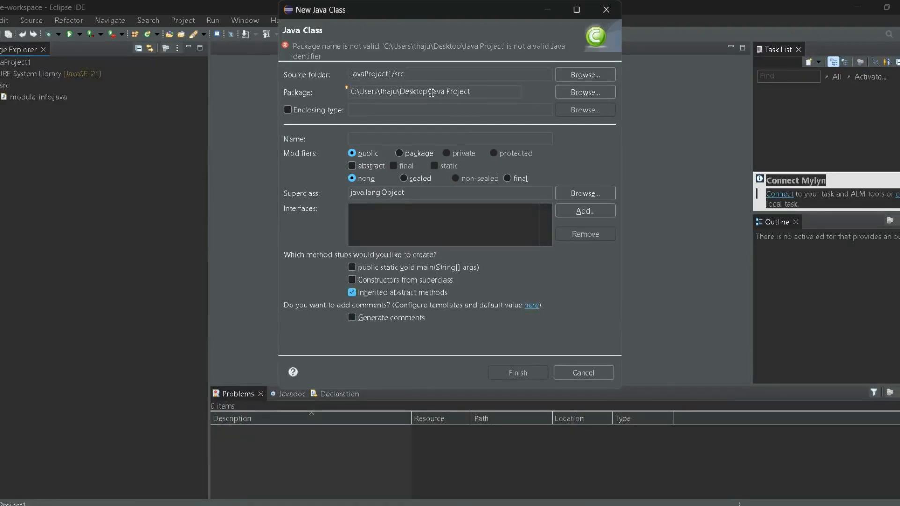
Clear the pasted path from the new class's package name and enter Java instead.
{"action": "left_click_drag", "start_coordinate": [431, 93], "coordinate": [325, 93]}
{"action": "key", "text": "BackSpace"}
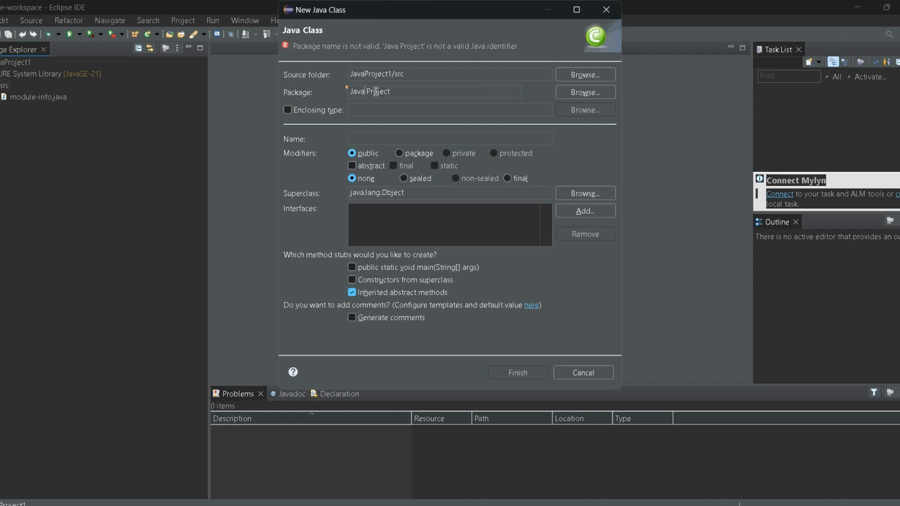
{"action": "left_click_drag", "start_coordinate": [391, 92], "coordinate": [341, 97]}
{"action": "key", "text": "BackSpace"}
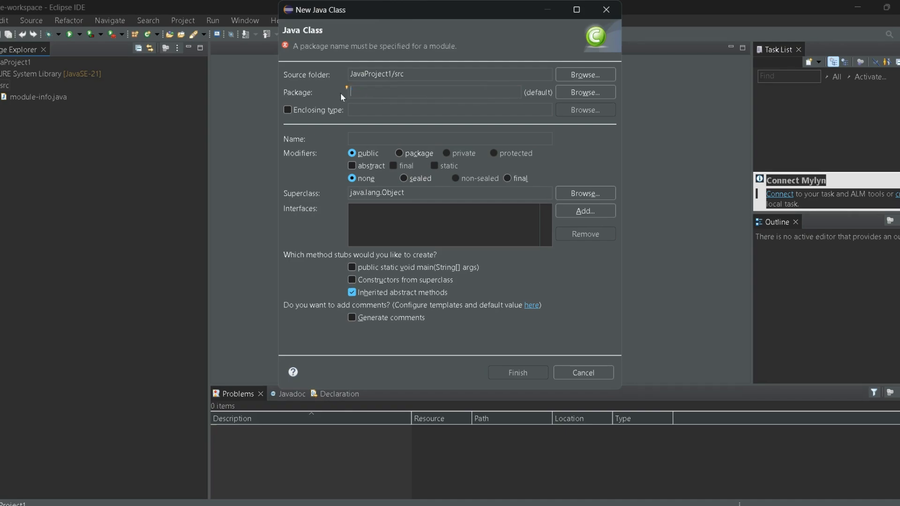
{"action": "type", "text": "Java"}
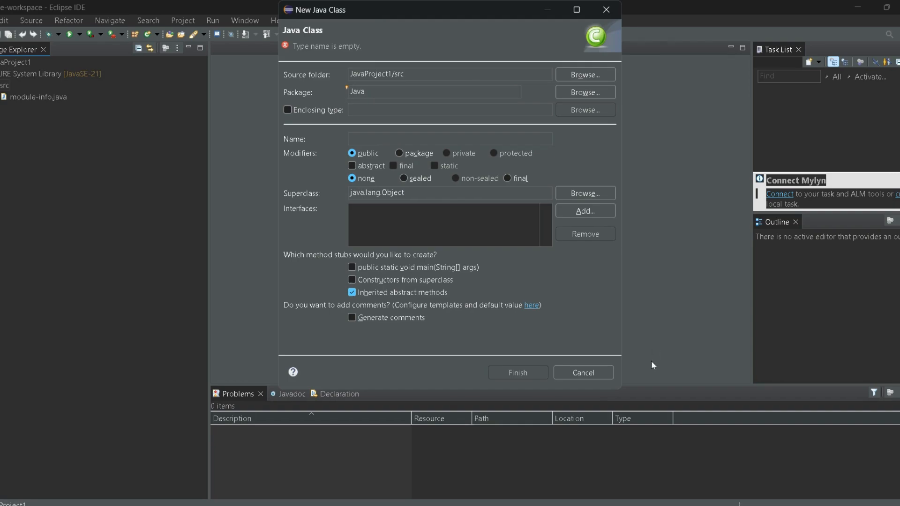
Switch to File Explorer, go up to the Desktop and rename the "java Folder" folder as javaFolder.
{"action": "mouse_move", "coordinate": [464, 505]}
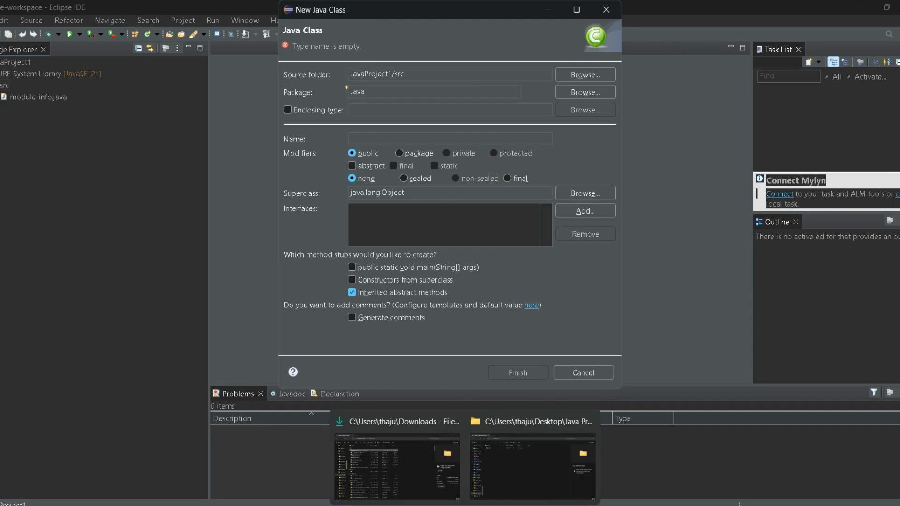
{"action": "left_click", "coordinate": [512, 475]}
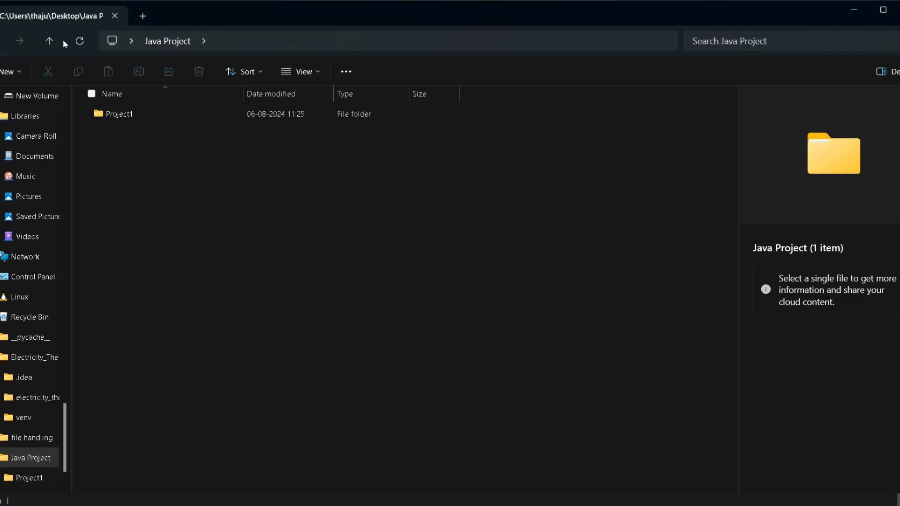
{"action": "left_click", "coordinate": [48, 43]}
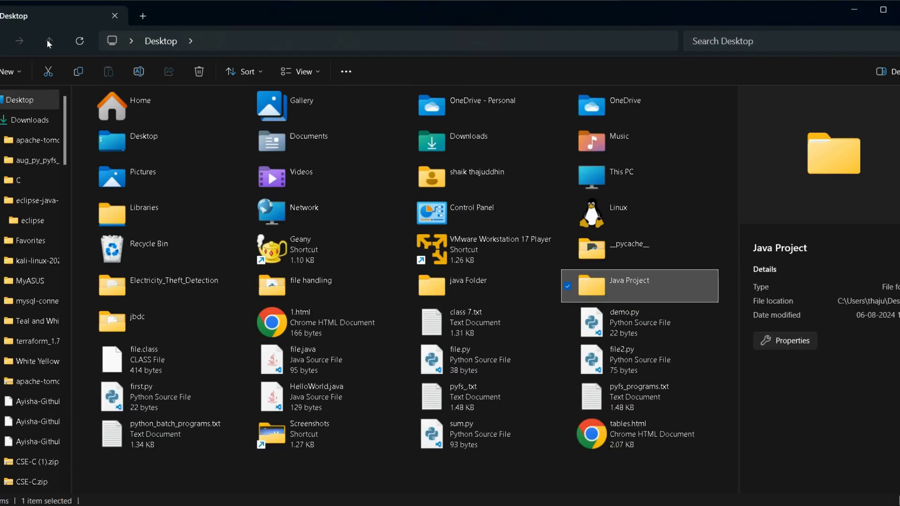
{"action": "right_click", "coordinate": [456, 282]}
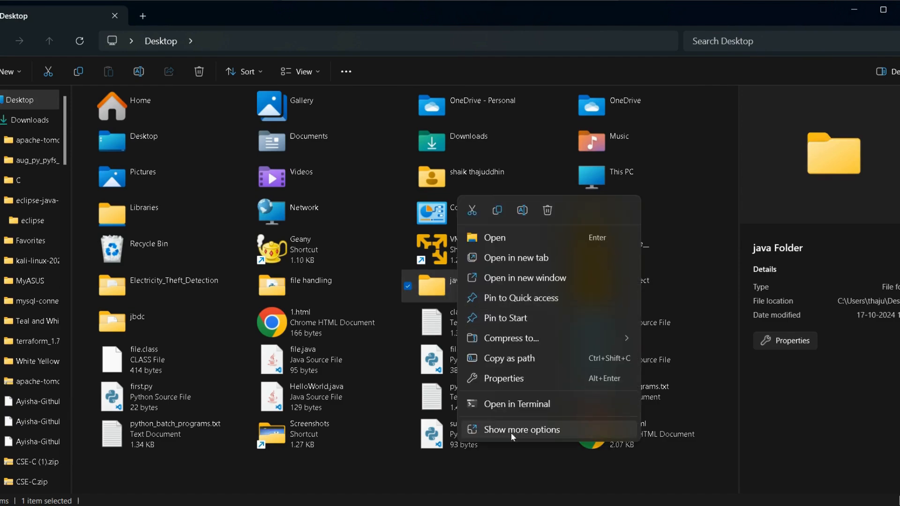
{"action": "left_click", "coordinate": [513, 430]}
{"action": "left_click", "coordinate": [493, 483]}
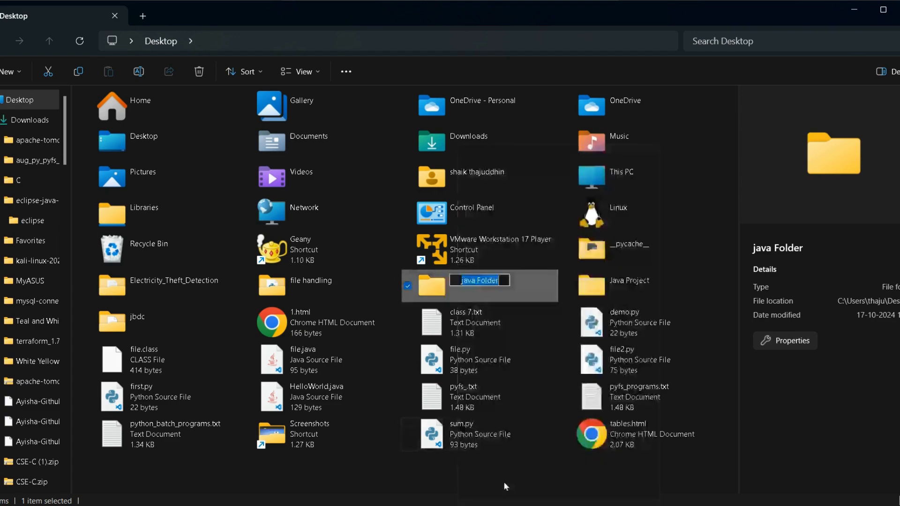
{"action": "left_click", "coordinate": [485, 277]}
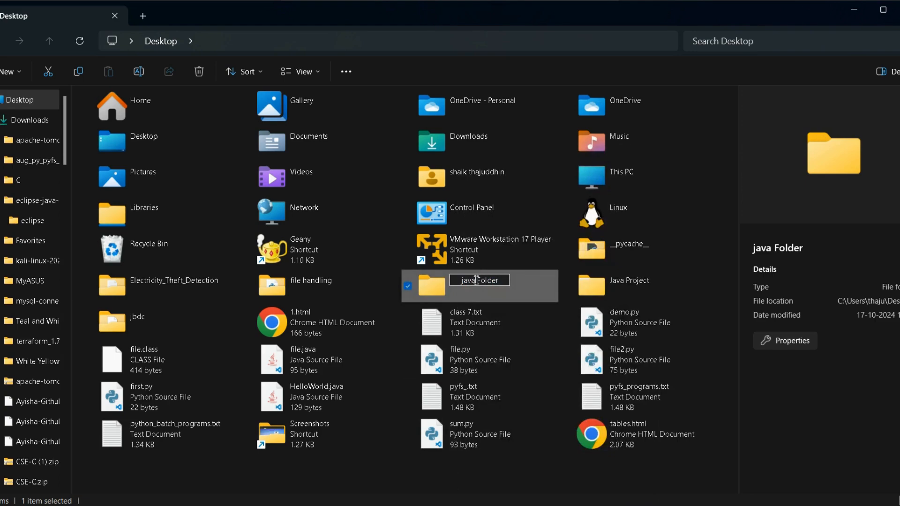
{"action": "key", "text": "BackSpace"}
{"action": "type", "text": "a"}
{"action": "key", "text": "BackSpace"}
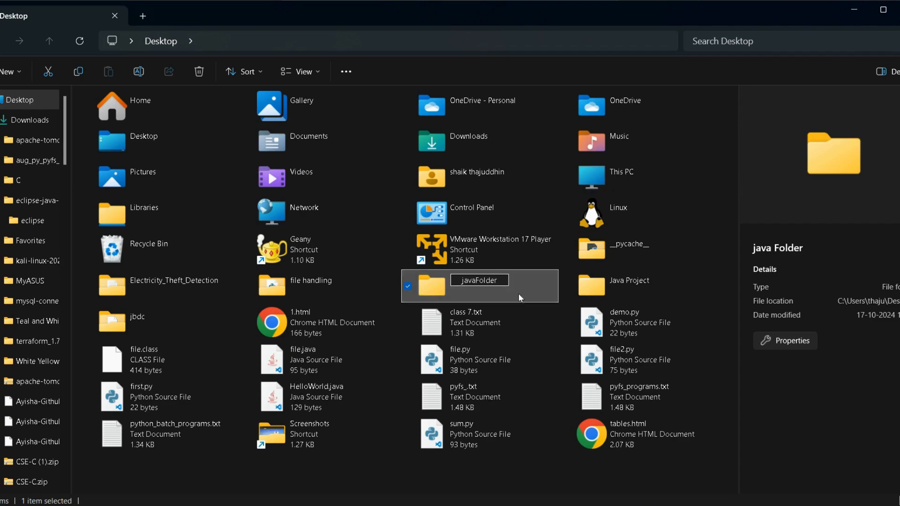
{"action": "key", "text": "Return"}
Return to Eclipse, try JavaFolder and the default package for the new class, and cancel creating it.
{"action": "mouse_move", "coordinate": [631, 505]}
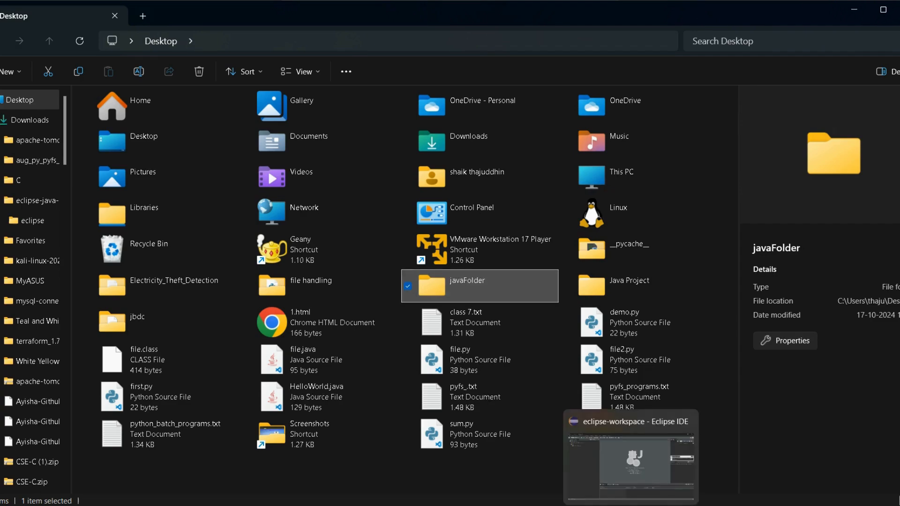
{"action": "left_click", "coordinate": [631, 462]}
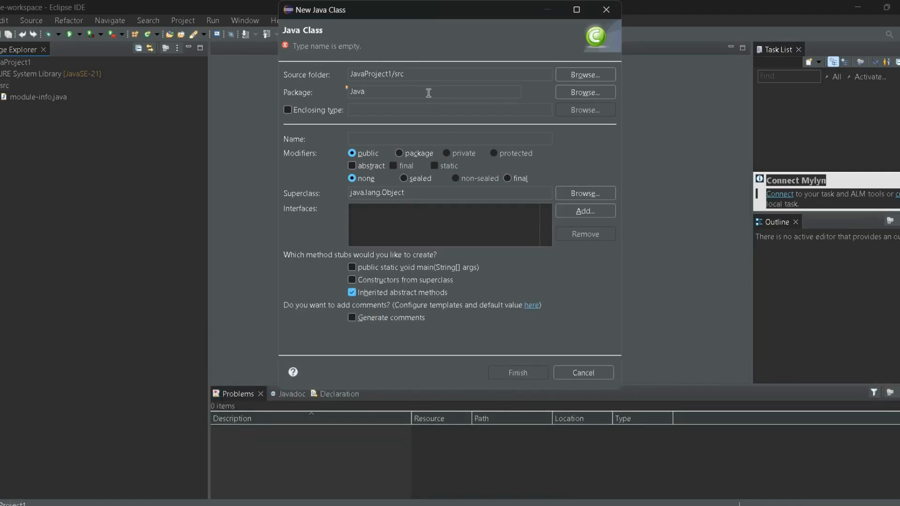
{"action": "left_click", "coordinate": [427, 91]}
{"action": "type", "text": "JavaFolder"}
{"action": "left_click", "coordinate": [574, 92]}
{"action": "double_click", "coordinate": [378, 73]}
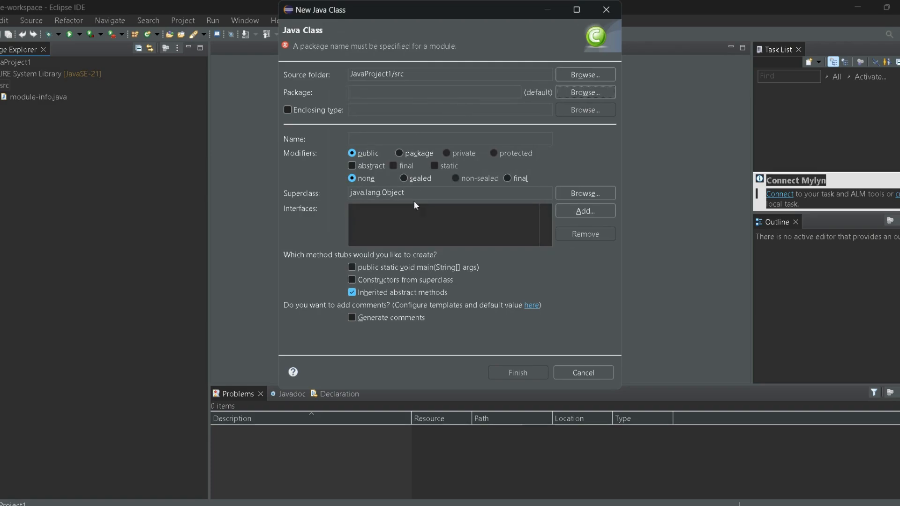
{"action": "left_click", "coordinate": [577, 370]}
Import the src folder of JavaProject1 from the file system as a project.
{"action": "left_click", "coordinate": [0, 20]}
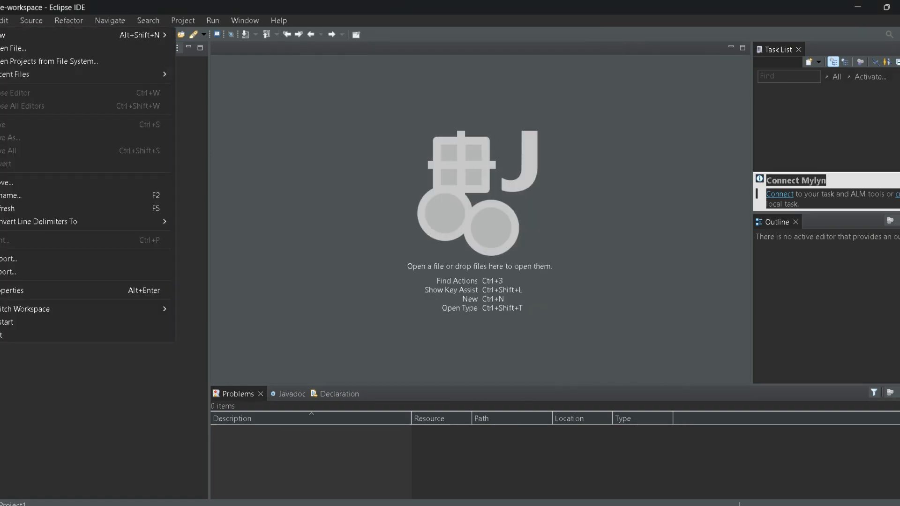
{"action": "mouse_move", "coordinate": [4, 75]}
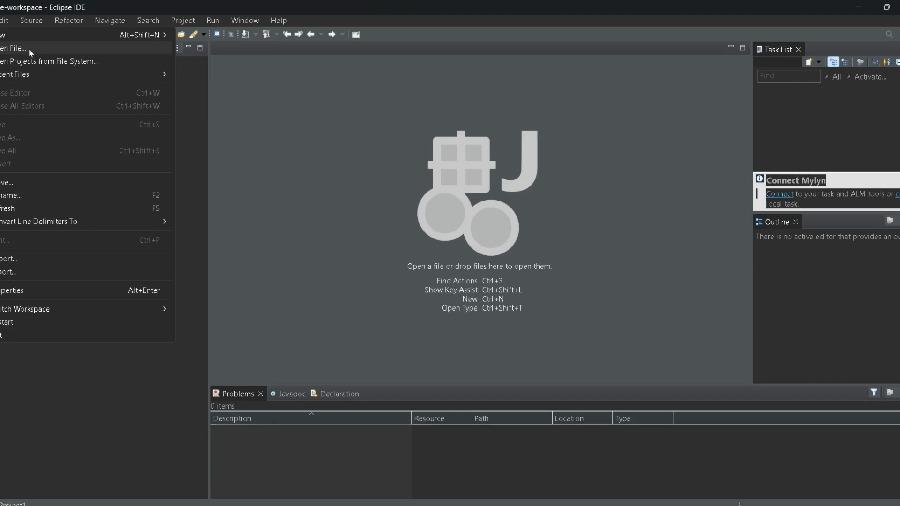
{"action": "left_click", "coordinate": [28, 61]}
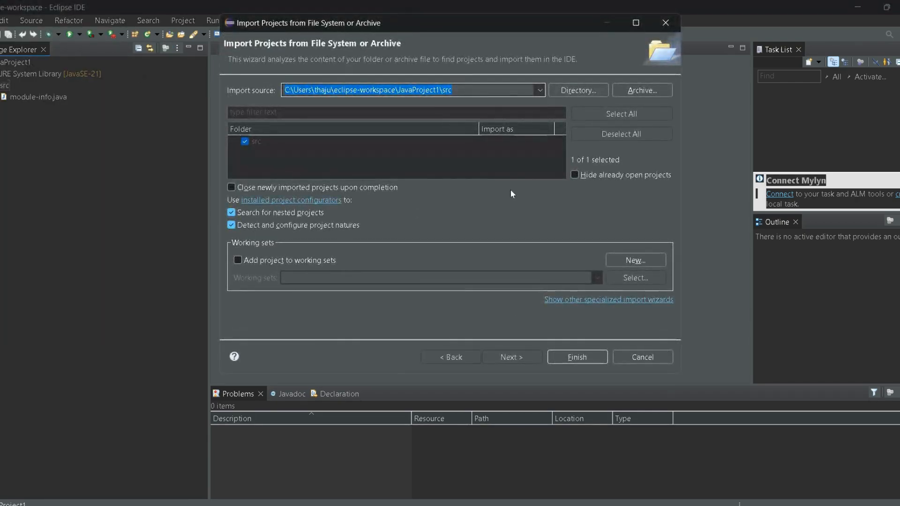
{"action": "left_click", "coordinate": [563, 355]}
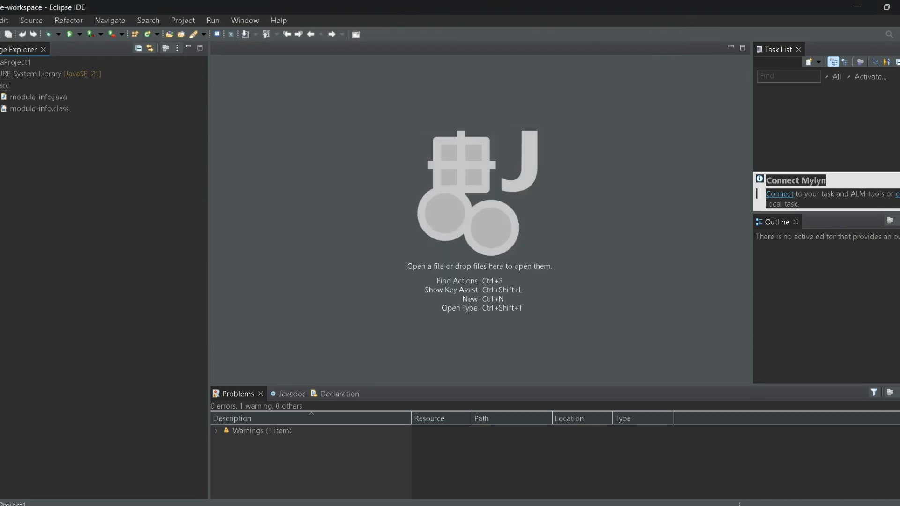
{"action": "right_click", "coordinate": [6, 86]}
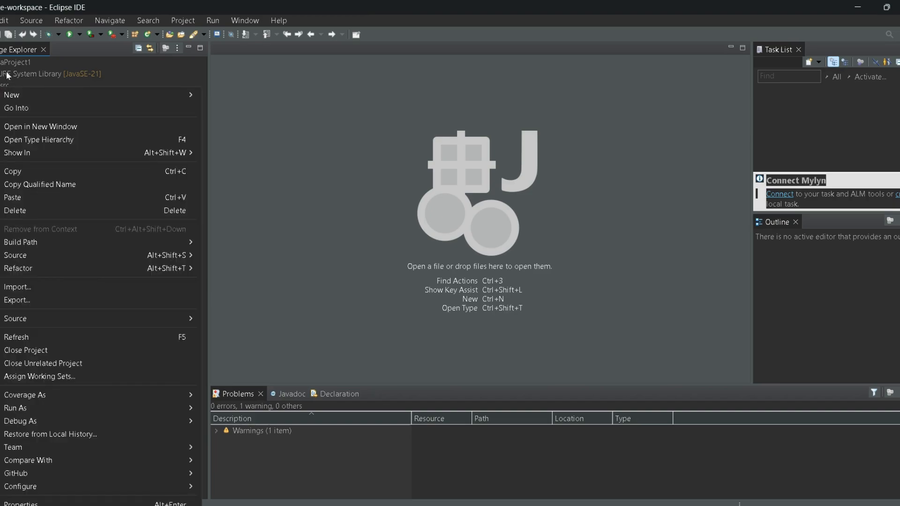
{"action": "mouse_move", "coordinate": [22, 95]}
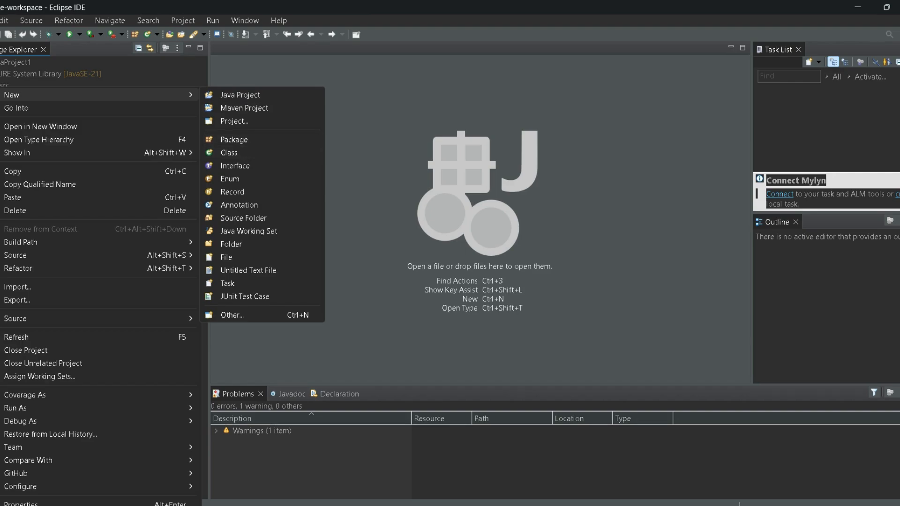
{"action": "left_click", "coordinate": [0, 21]}
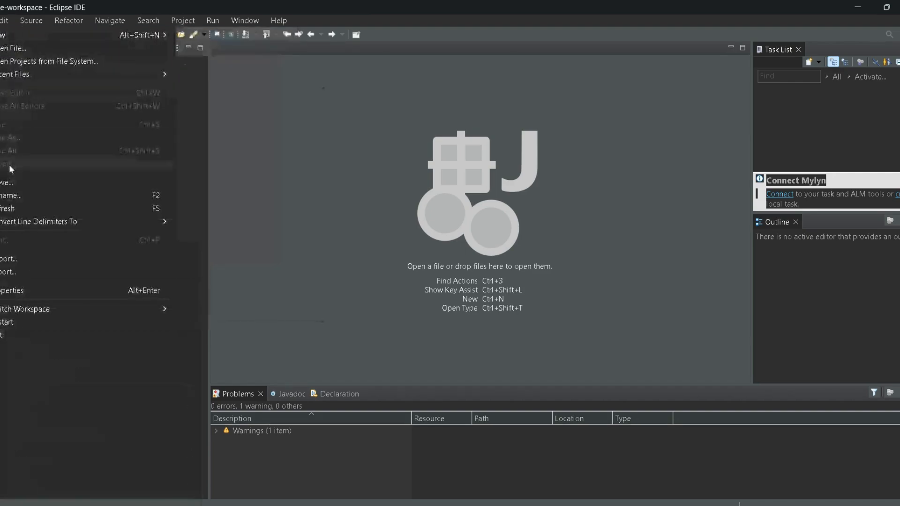
{"action": "left_click", "coordinate": [49, 62]}
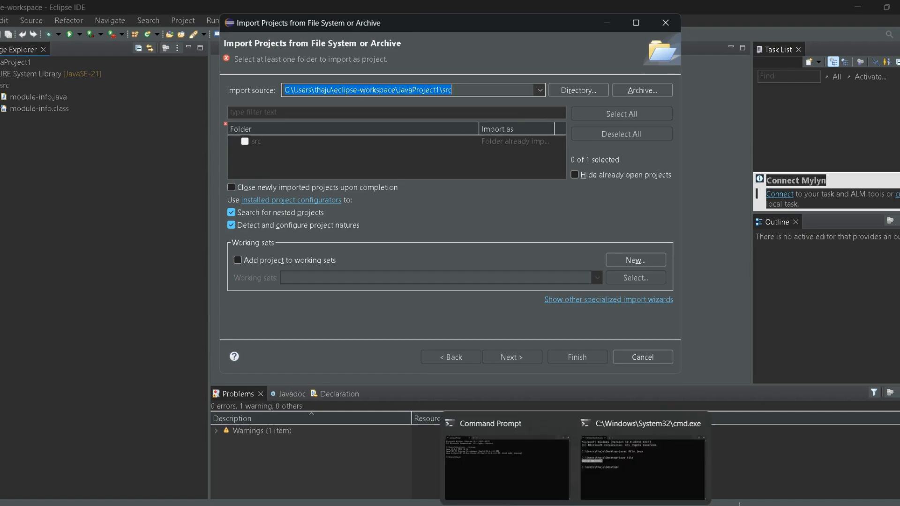
{"action": "mouse_move", "coordinate": [548, 505]}
{"action": "left_click", "coordinate": [570, 426]}
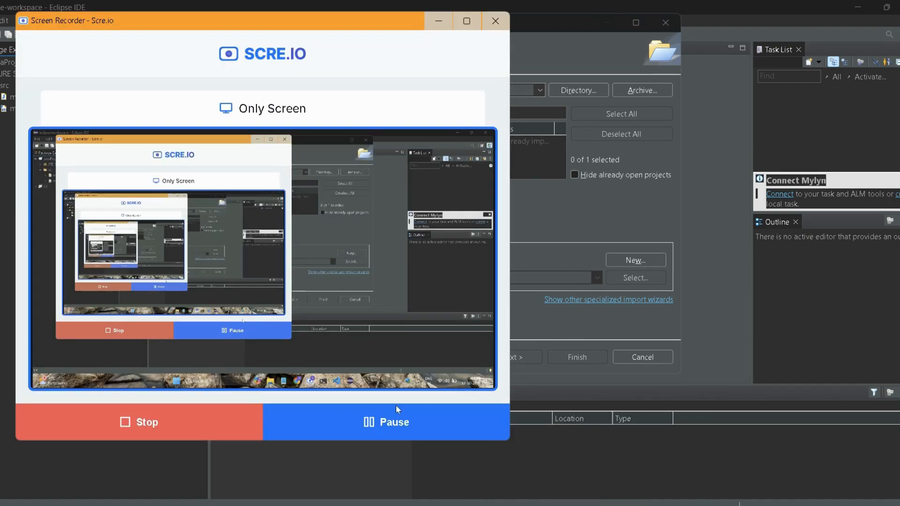
{"action": "left_click", "coordinate": [570, 305]}
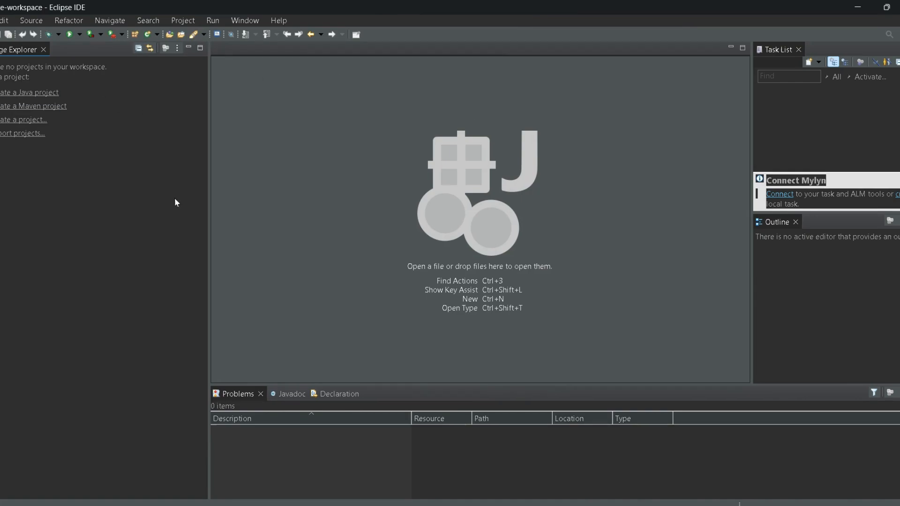
{"action": "left_click", "coordinate": [6, 92]}
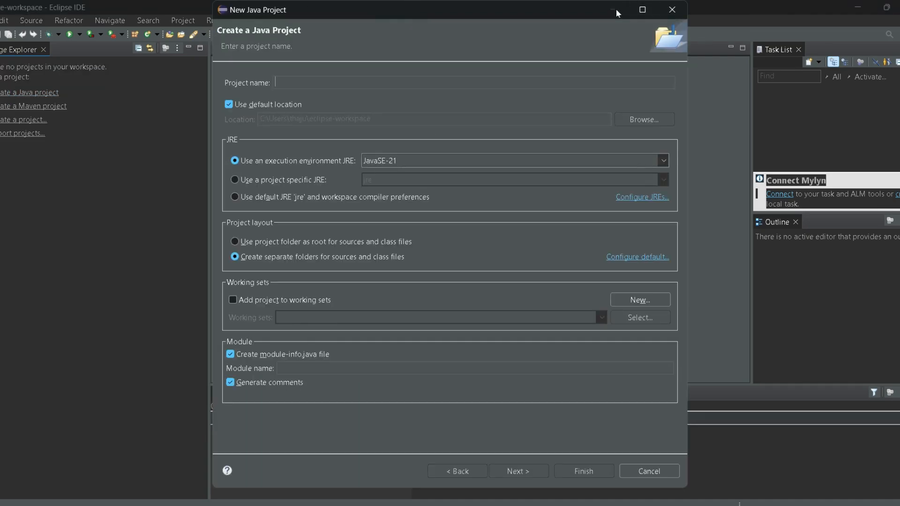
{"action": "left_click", "coordinate": [671, 9]}
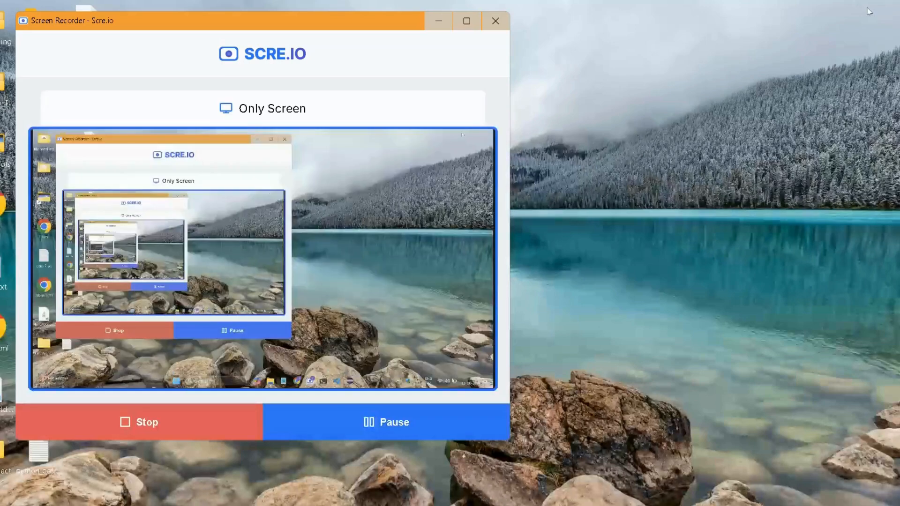
Minimize the open windows and create a new folder named JavaFolder on the Desktop.
{"action": "left_click", "coordinate": [866, 7]}
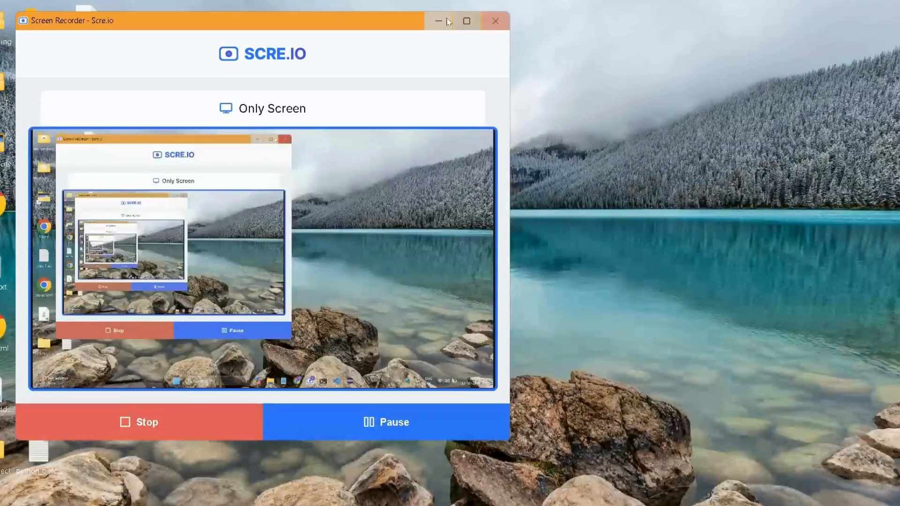
{"action": "left_click", "coordinate": [434, 21]}
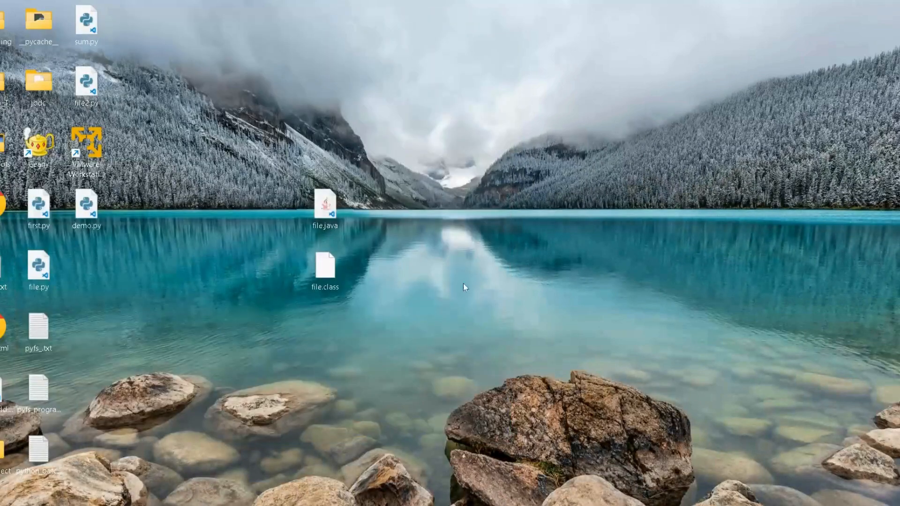
{"action": "right_click", "coordinate": [603, 186]}
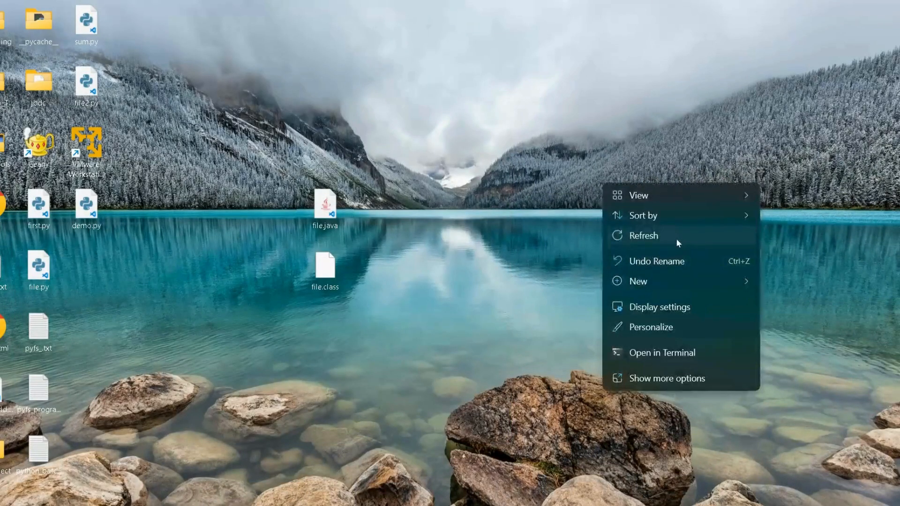
{"action": "mouse_move", "coordinate": [672, 282]}
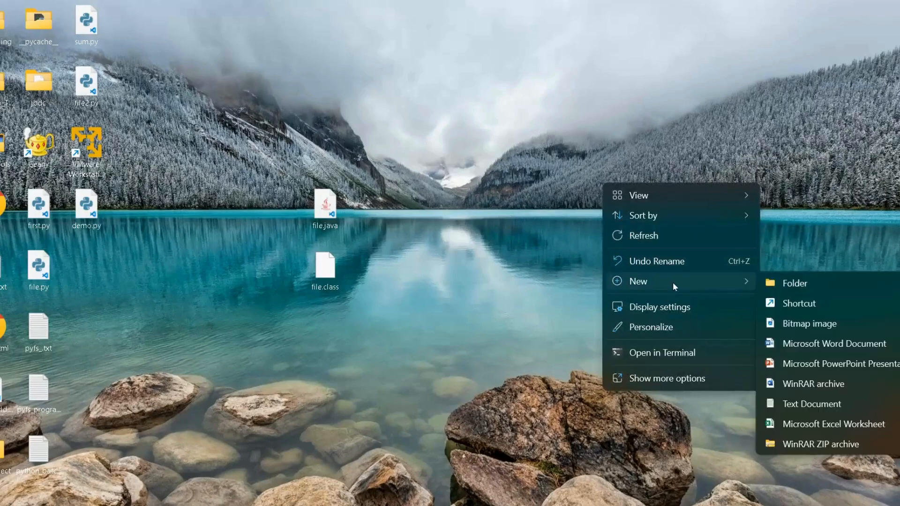
{"action": "left_click", "coordinate": [802, 283]}
{"action": "type", "text": "Ja"}
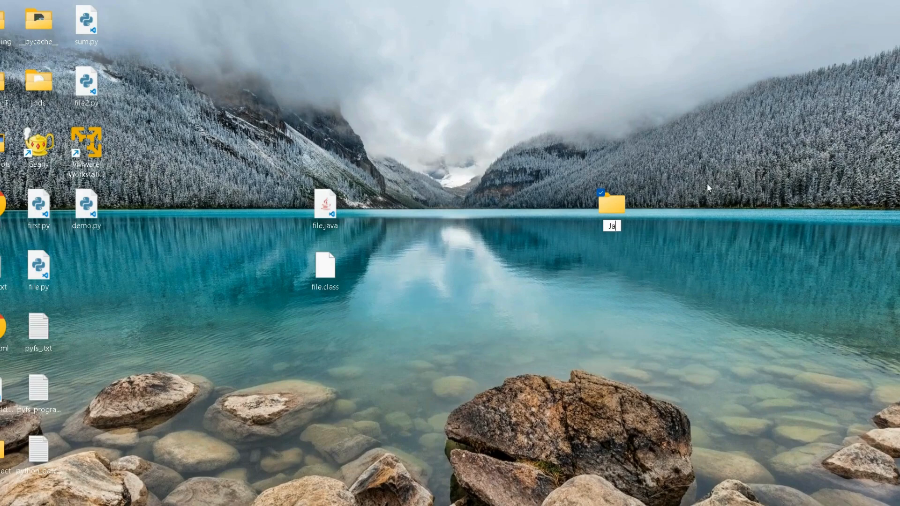
{"action": "type", "text": "vaFolder"}
{"action": "key", "text": "Return"}
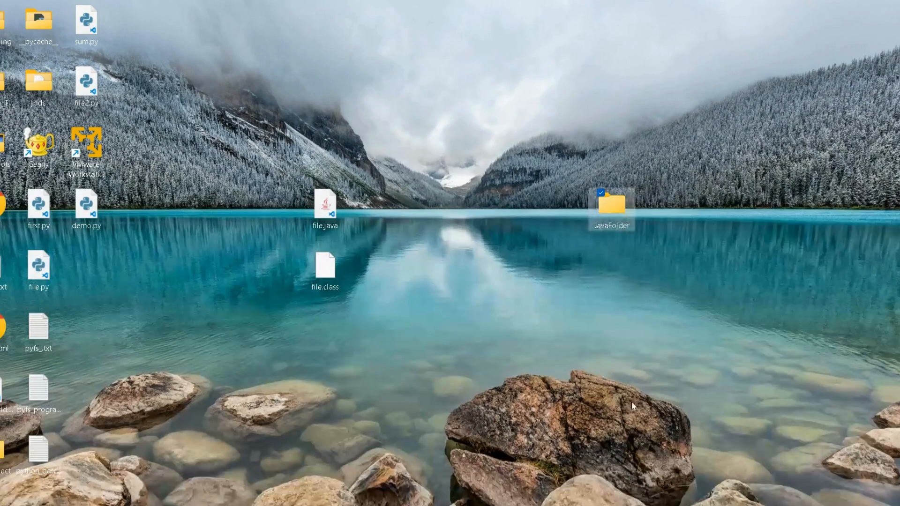
Switch back to Eclipse and start a new Java project named javaProject.
{"action": "mouse_move", "coordinate": [637, 468]}
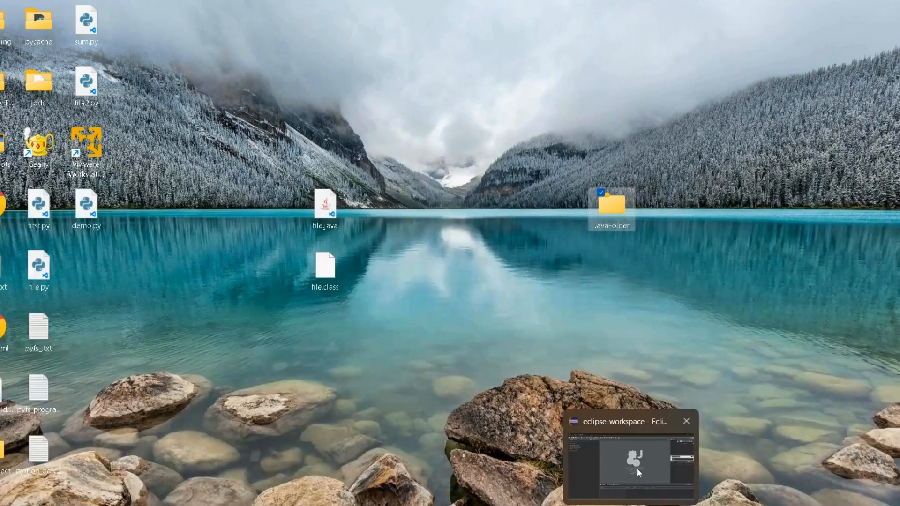
{"action": "left_click", "coordinate": [638, 444]}
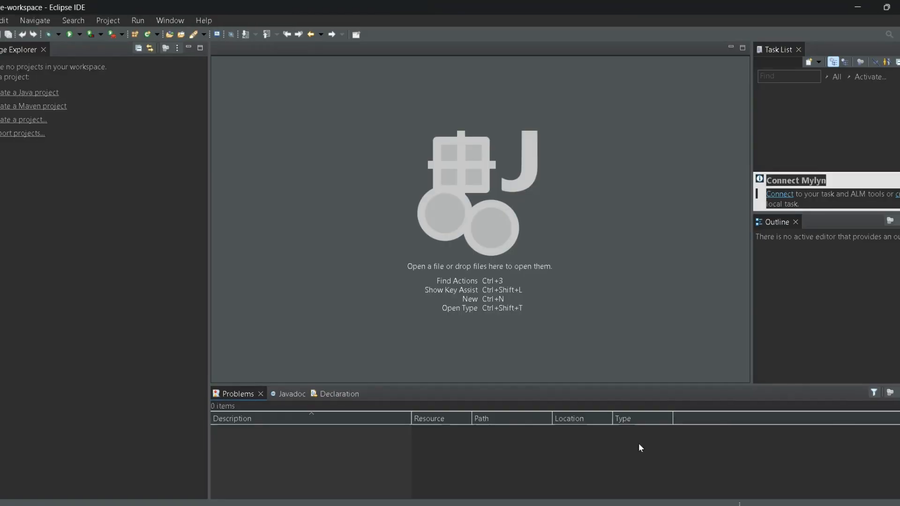
{"action": "left_click", "coordinate": [44, 93]}
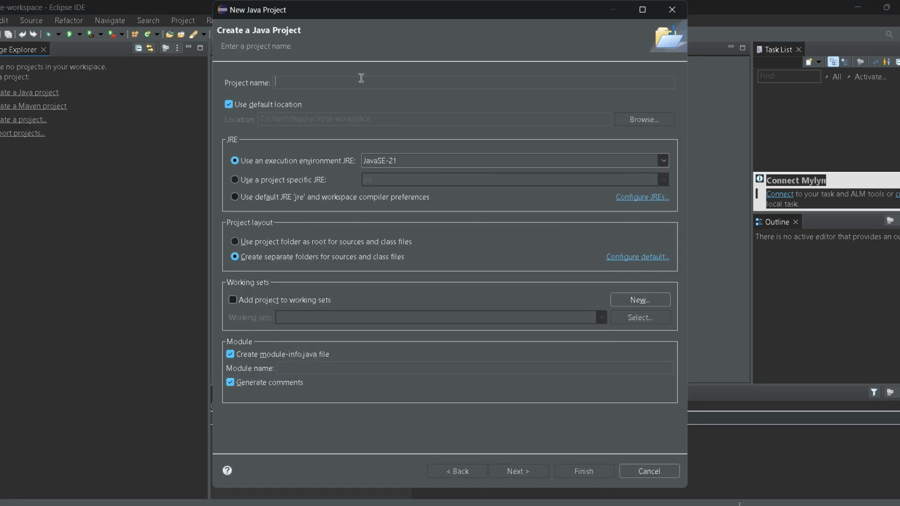
{"action": "type", "text": "Ja"}
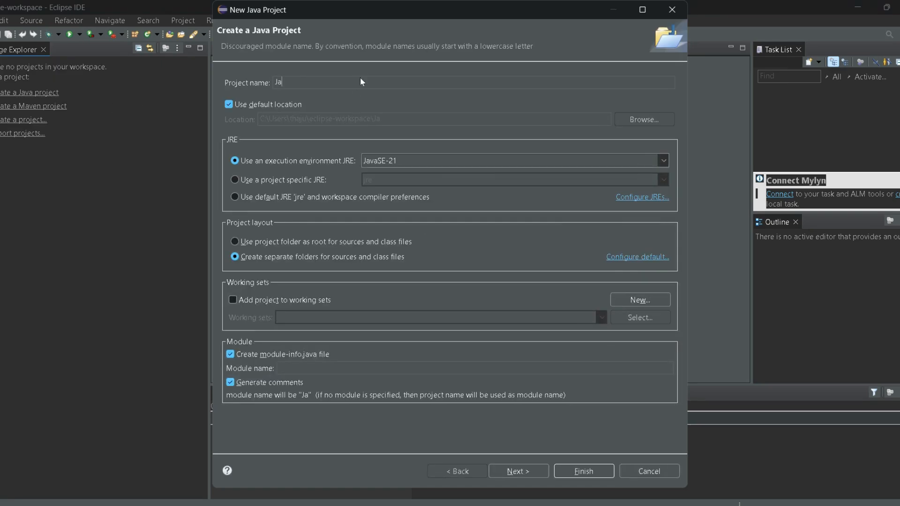
{"action": "type", "text": "vaProject"}
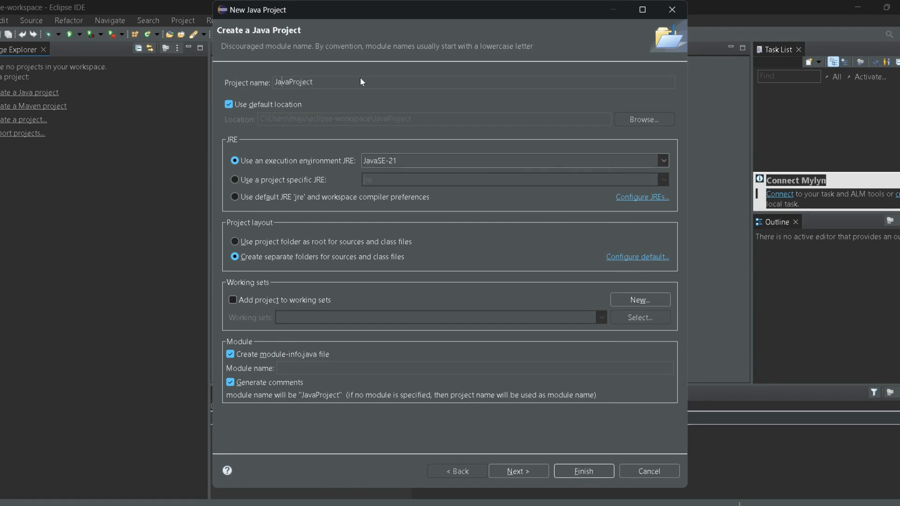
{"action": "key", "text": "Delete"}
{"action": "type", "text": "j"}
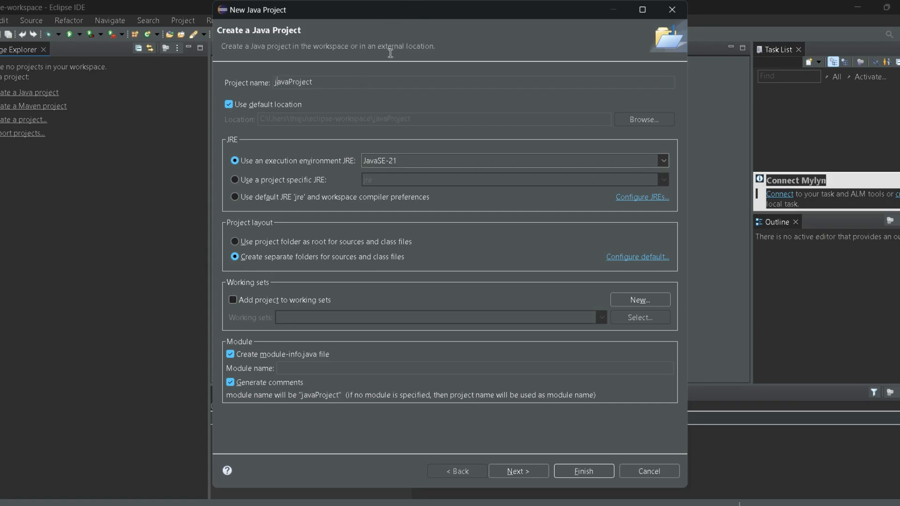
Turn off the default project location and choose the JavaFolder folder on the Desktop instead.
{"action": "left_click", "coordinate": [229, 105]}
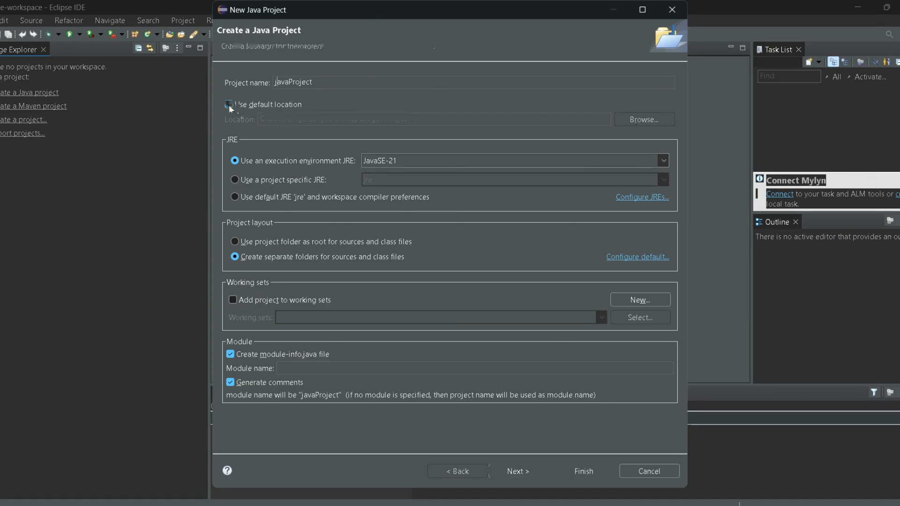
{"action": "left_click", "coordinate": [642, 120]}
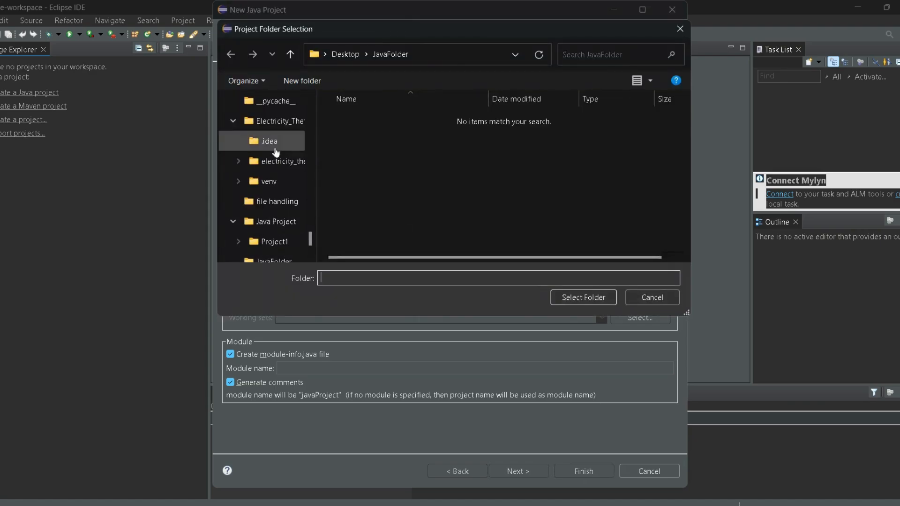
{"action": "scroll", "coordinate": [267, 164], "scroll_direction": "up", "scroll_amount": 5}
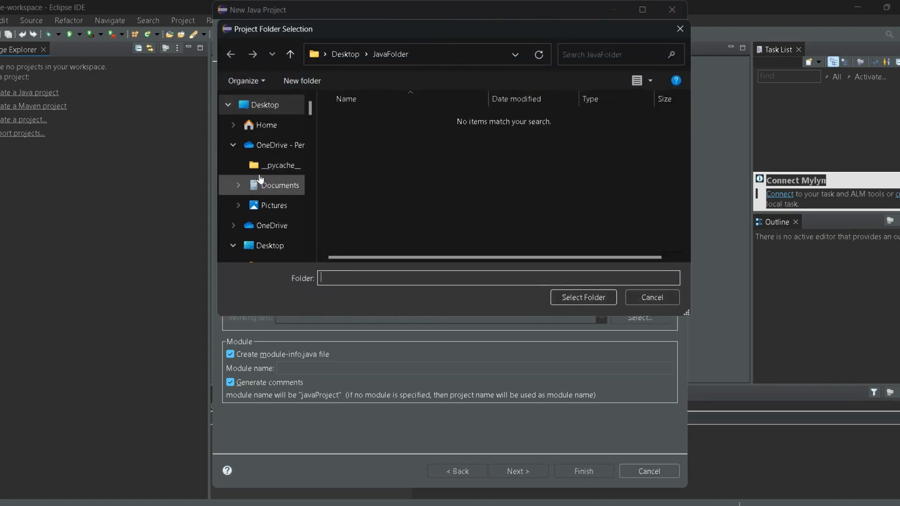
{"action": "left_click", "coordinate": [271, 104]}
{"action": "scroll", "coordinate": [513, 223], "scroll_direction": "down", "scroll_amount": 3}
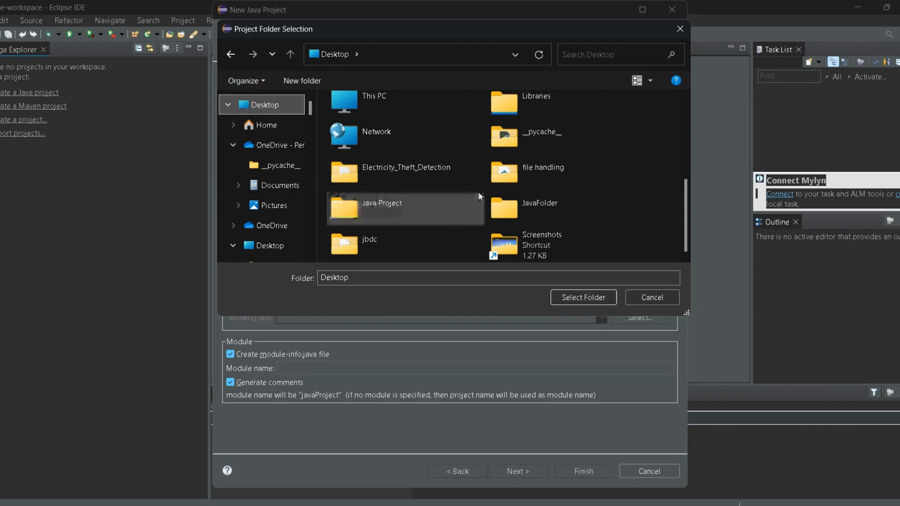
{"action": "left_click", "coordinate": [562, 208]}
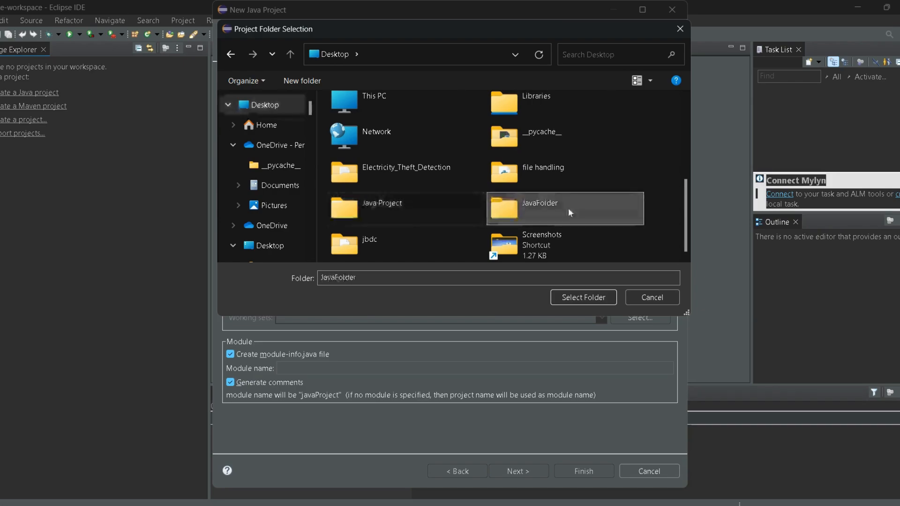
{"action": "left_click", "coordinate": [579, 299]}
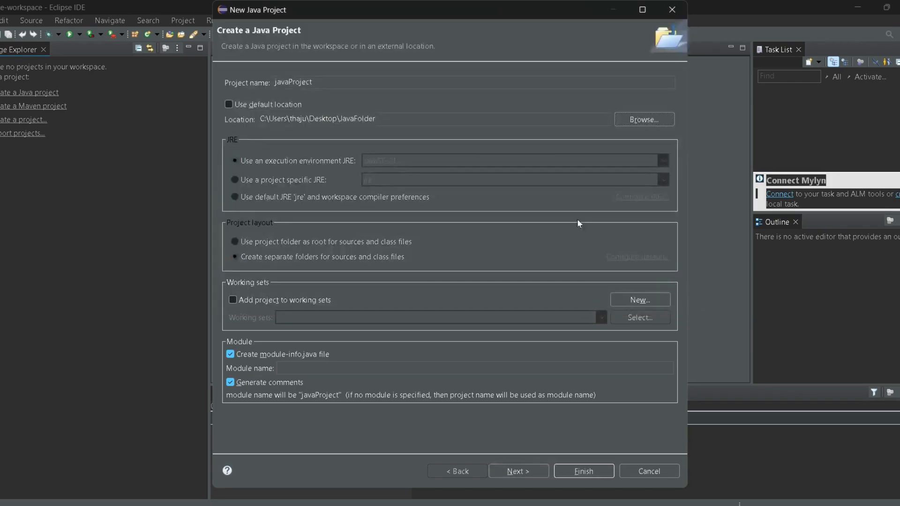
Continue to the Java build settings, select the src source folder and finish creating the project.
{"action": "left_click", "coordinate": [561, 471]}
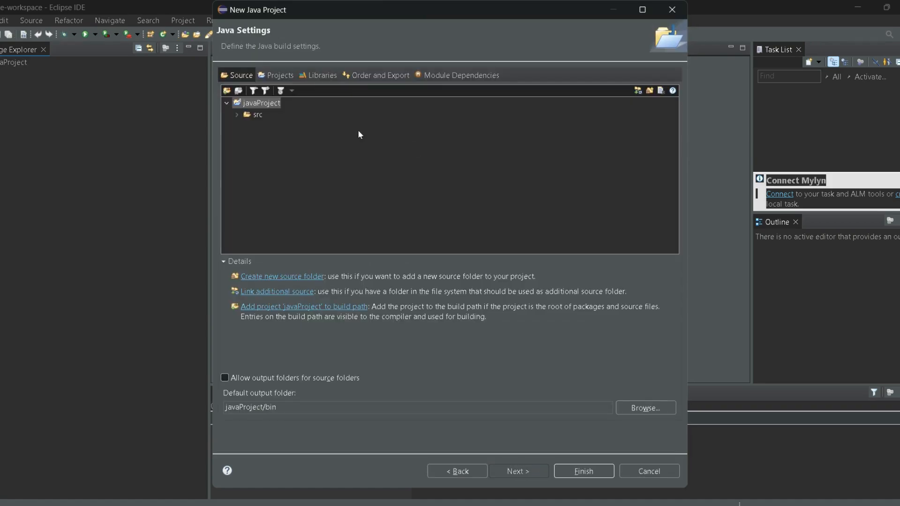
{"action": "left_click", "coordinate": [253, 116]}
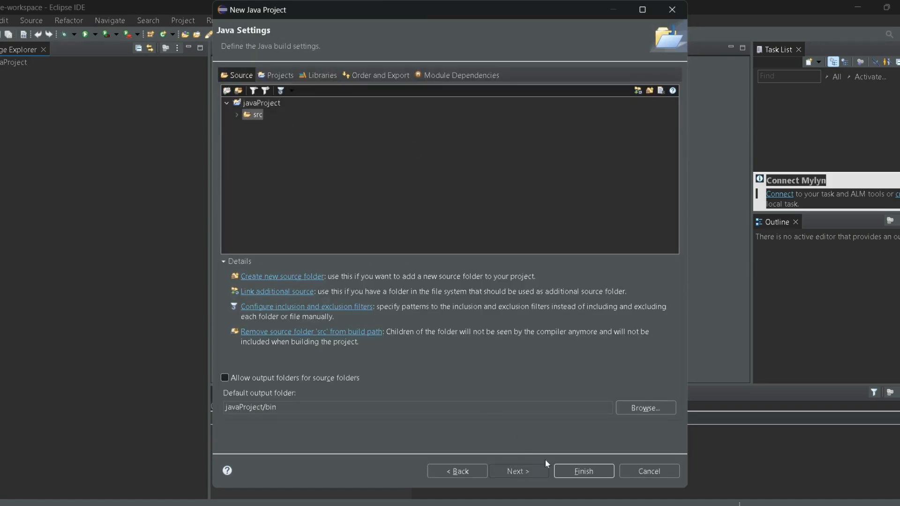
{"action": "left_click", "coordinate": [574, 471]}
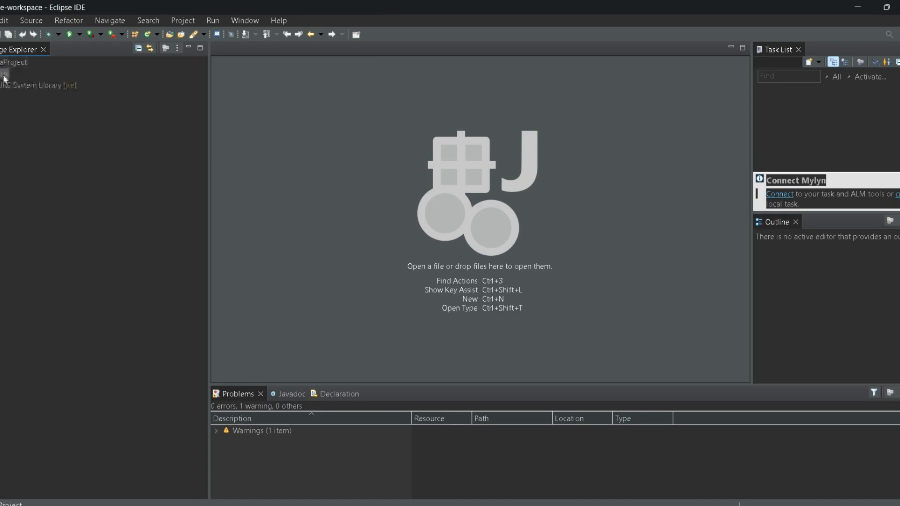
Create a public class named File1 in the project's src folder with a main method stub and generated comments.
{"action": "right_click", "coordinate": [4, 78]}
{"action": "mouse_move", "coordinate": [57, 86]}
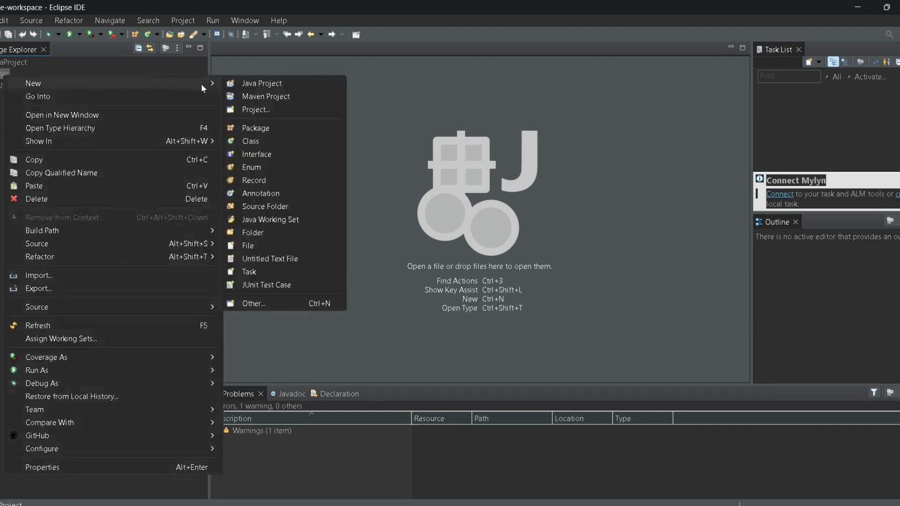
{"action": "left_click", "coordinate": [255, 140]}
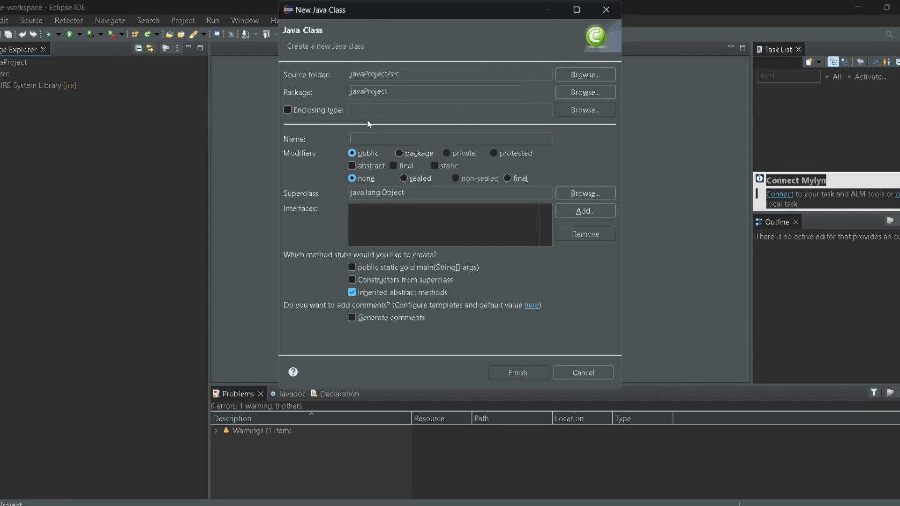
{"action": "type", "text": "File1"}
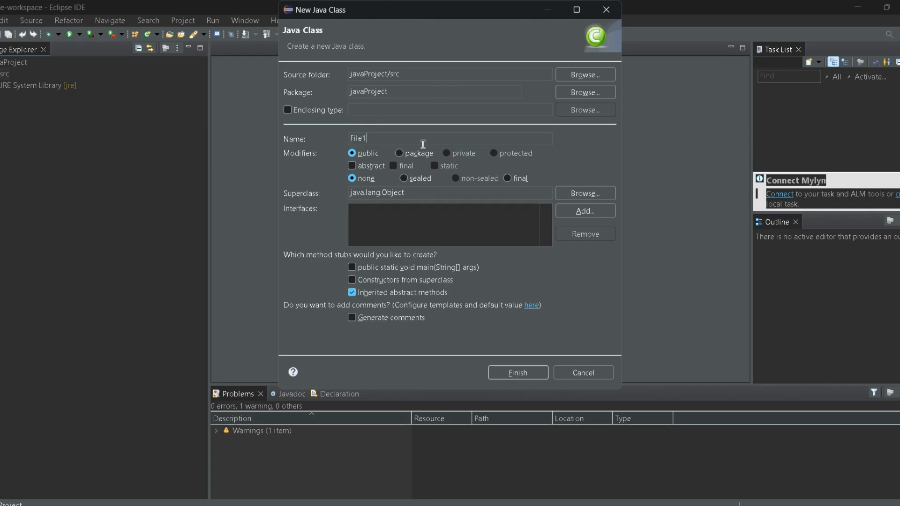
{"action": "left_click", "coordinate": [352, 267]}
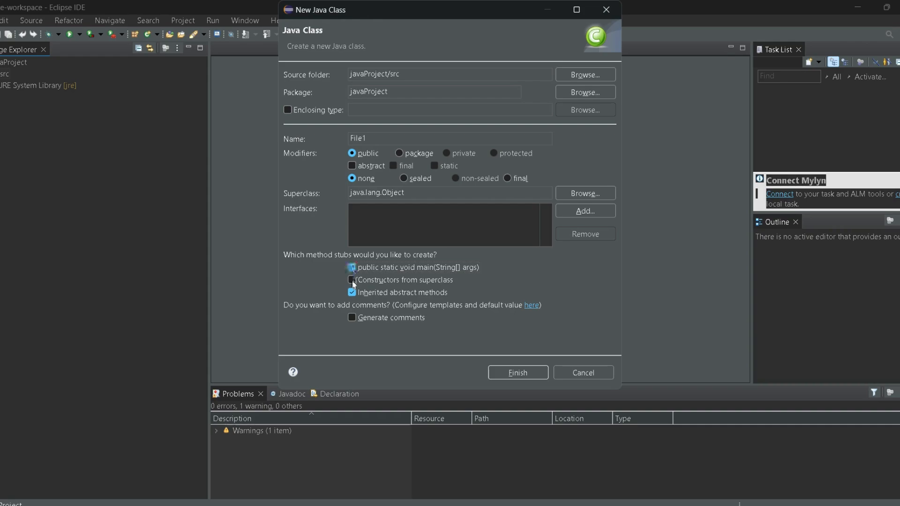
{"action": "left_click", "coordinate": [352, 280]}
{"action": "left_click", "coordinate": [517, 373]}
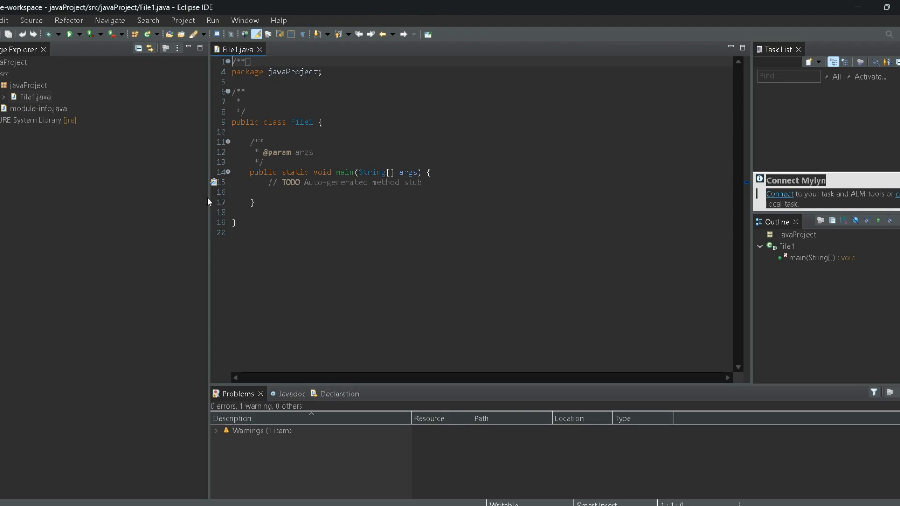
Add System.out.println("hello world"); below the TODO comment in the main method and save File1.java.
{"action": "left_click", "coordinate": [329, 97]}
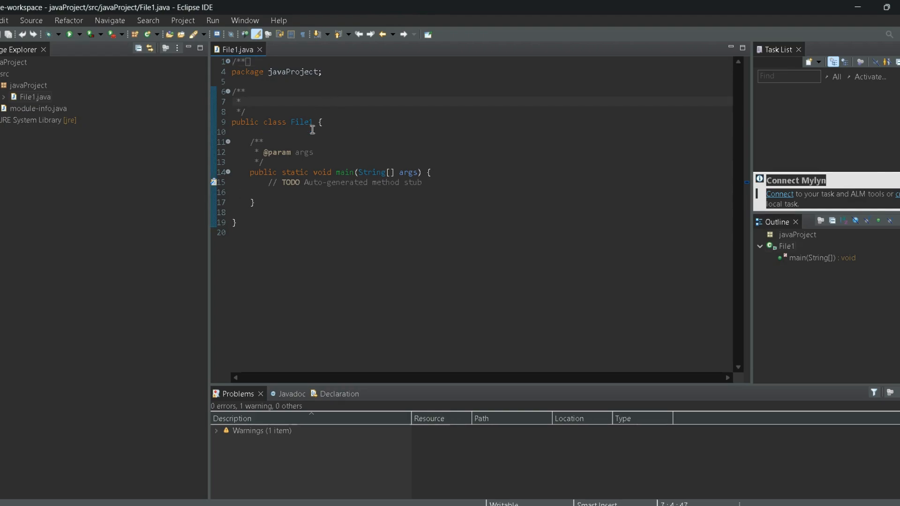
{"action": "left_click", "coordinate": [439, 182]}
{"action": "key", "text": "Return"}
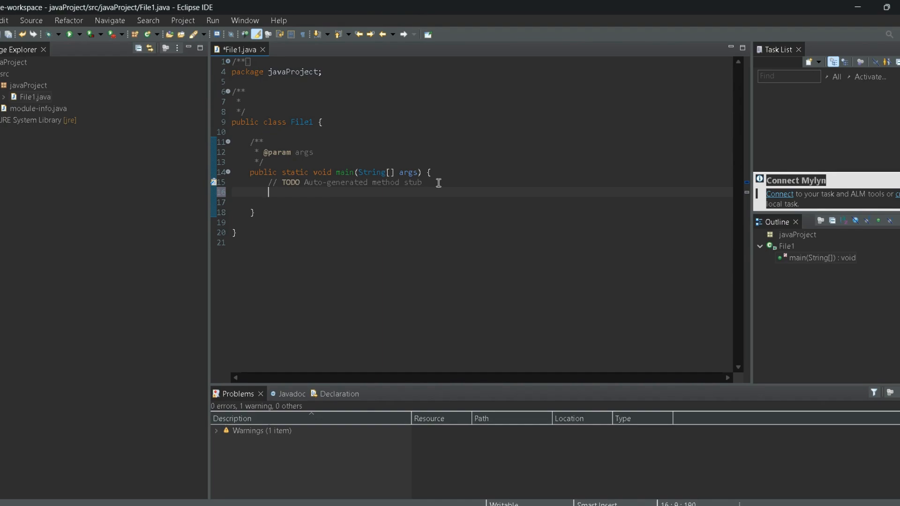
{"action": "type", "text": "System."}
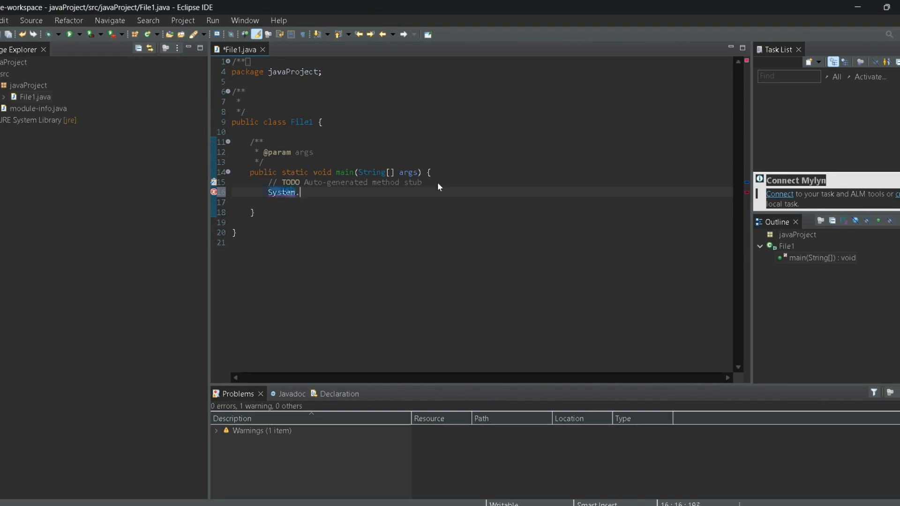
{"action": "type", "text": "out."}
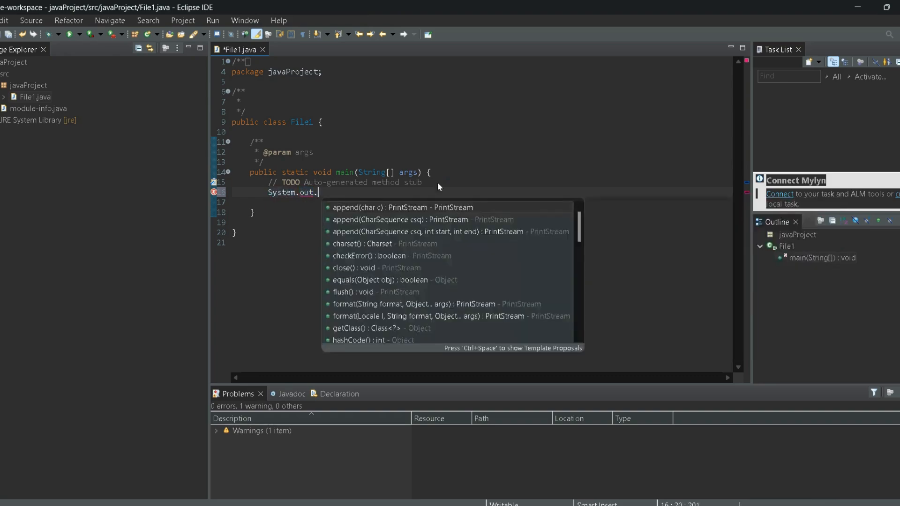
{"action": "type", "text": "println"}
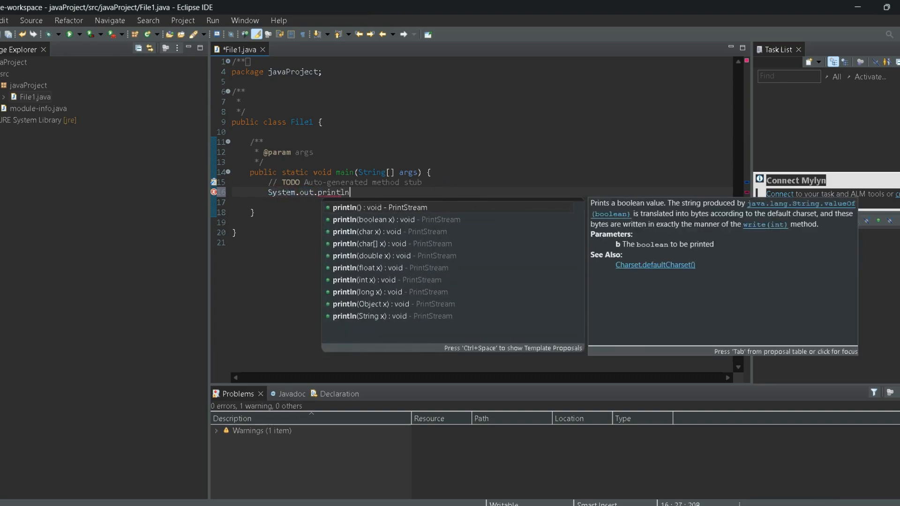
{"action": "type", "text": "(\"hello OW"}
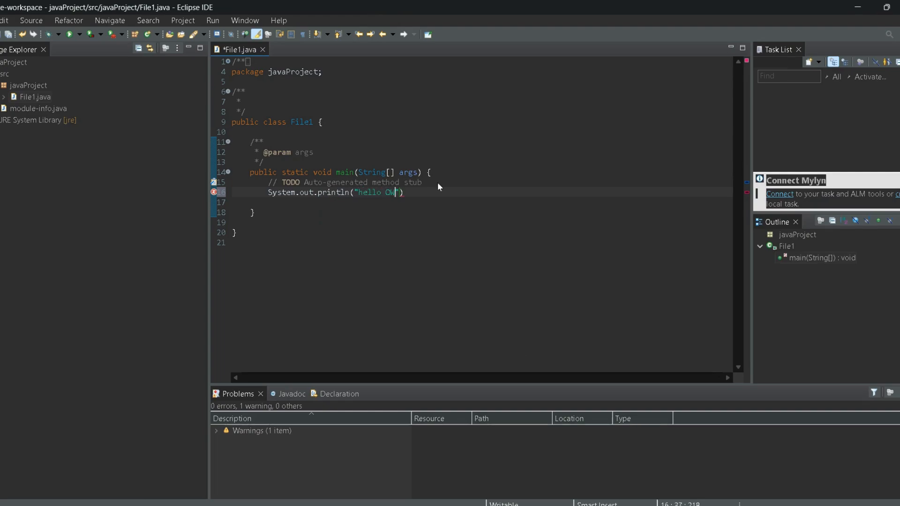
{"action": "key", "text": "BackSpace"}
{"action": "key", "text": "BackSpace"}
{"action": "type", "text": "ow"}
{"action": "key", "text": "BackSpace"}
{"action": "key", "text": "BackSpace"}
{"action": "type", "text": "world"}
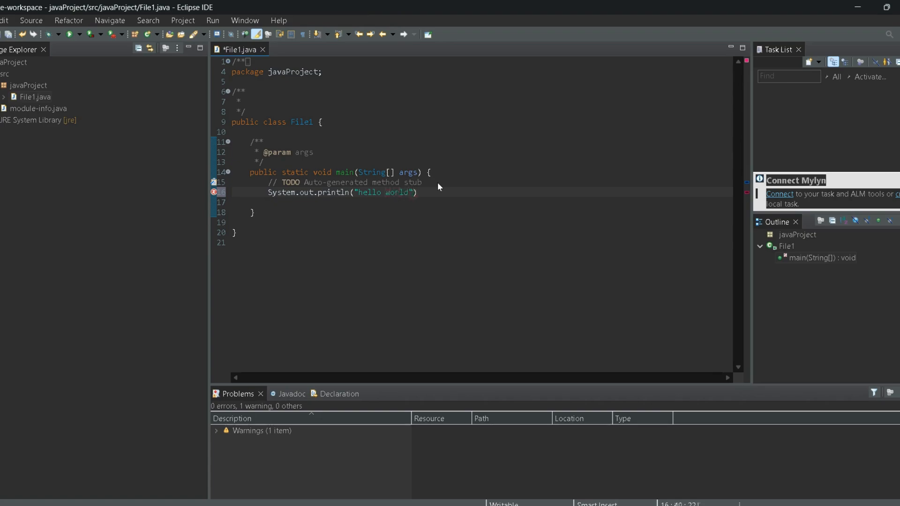
{"action": "key", "text": "End"}
{"action": "type", "text": ";"}
{"action": "key", "text": "ctrl+s"}
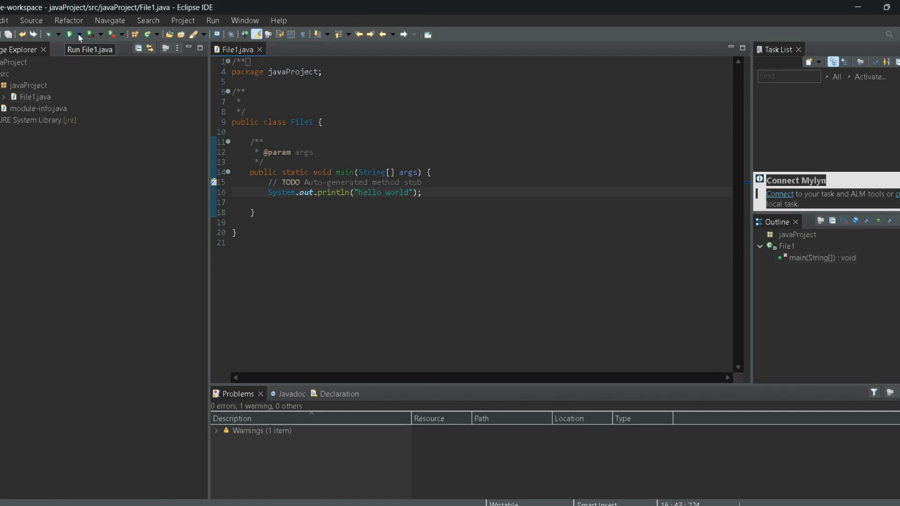
Enlarge the code editor's text by one zoom level.
{"action": "left_click", "coordinate": [253, 22]}
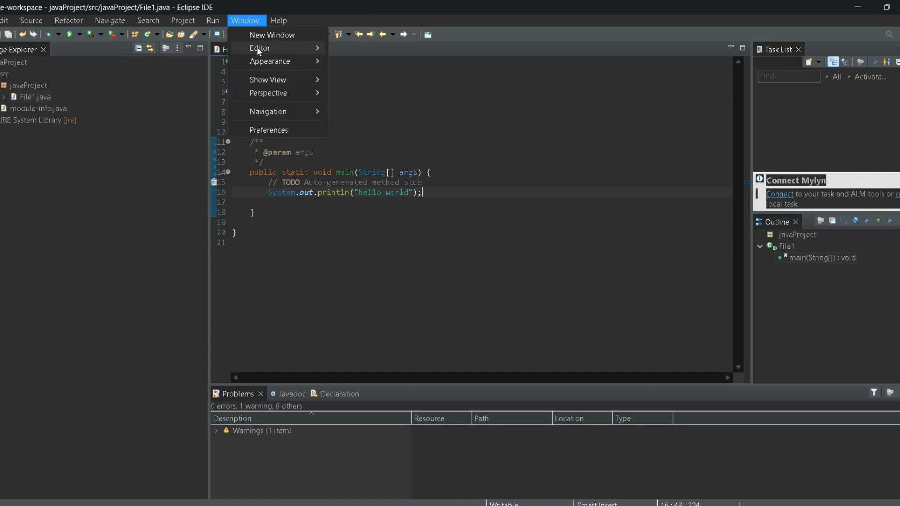
{"action": "mouse_move", "coordinate": [269, 50]}
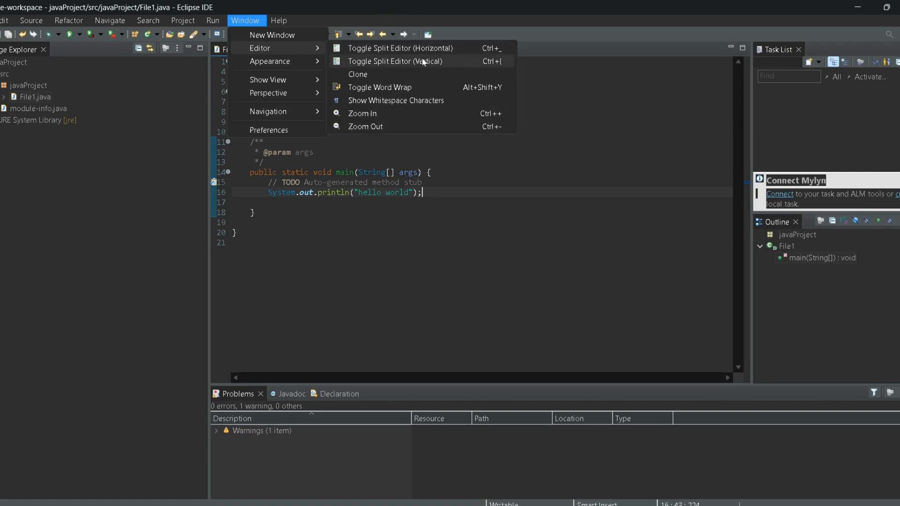
{"action": "left_click", "coordinate": [400, 115]}
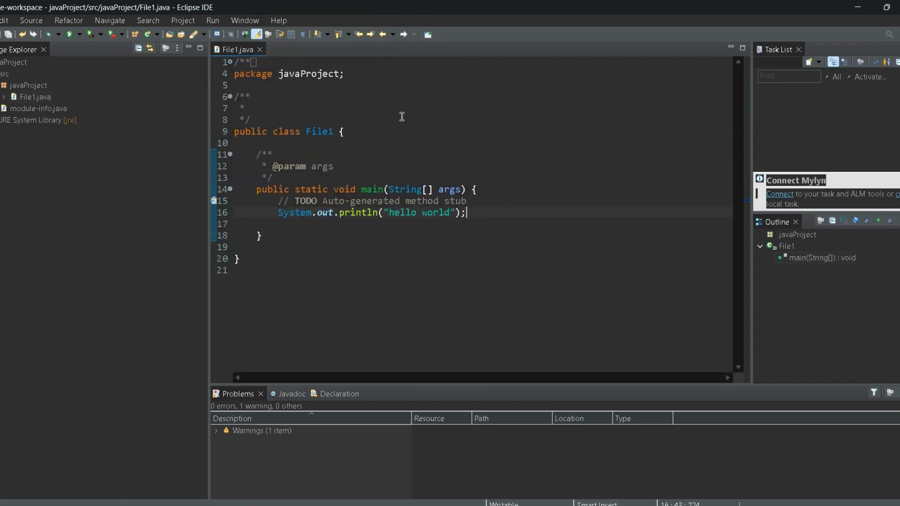
Run File1.java, highlight its output in the console and return to the code editor.
{"action": "left_click", "coordinate": [71, 35]}
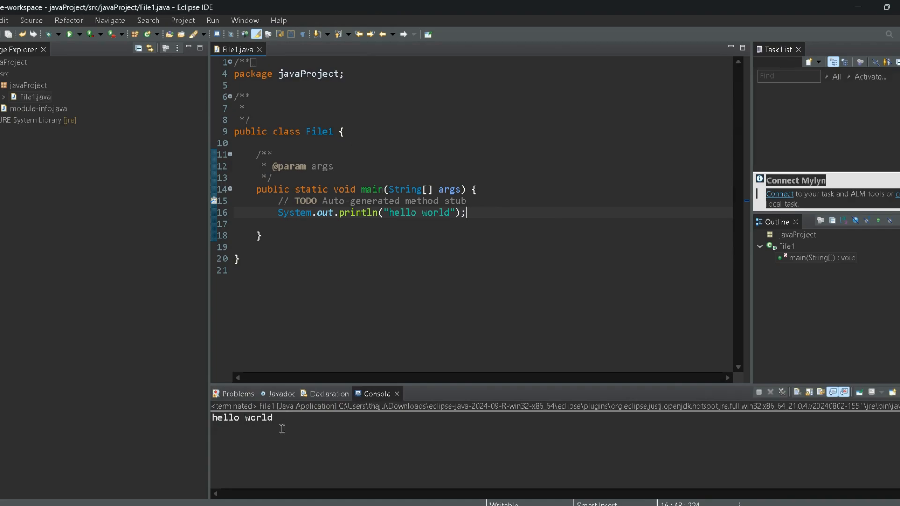
{"action": "left_click_drag", "start_coordinate": [278, 418], "coordinate": [217, 421]}
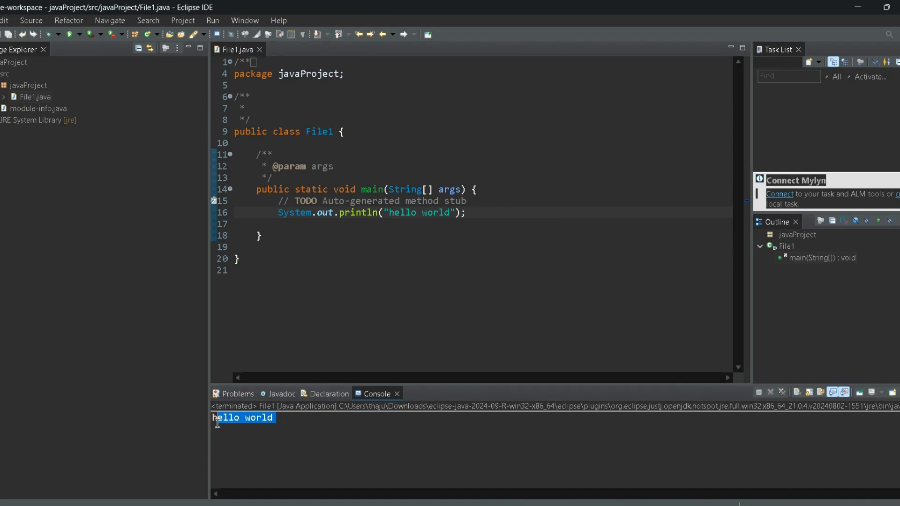
{"action": "left_click", "coordinate": [363, 467]}
{"action": "left_click", "coordinate": [463, 261]}
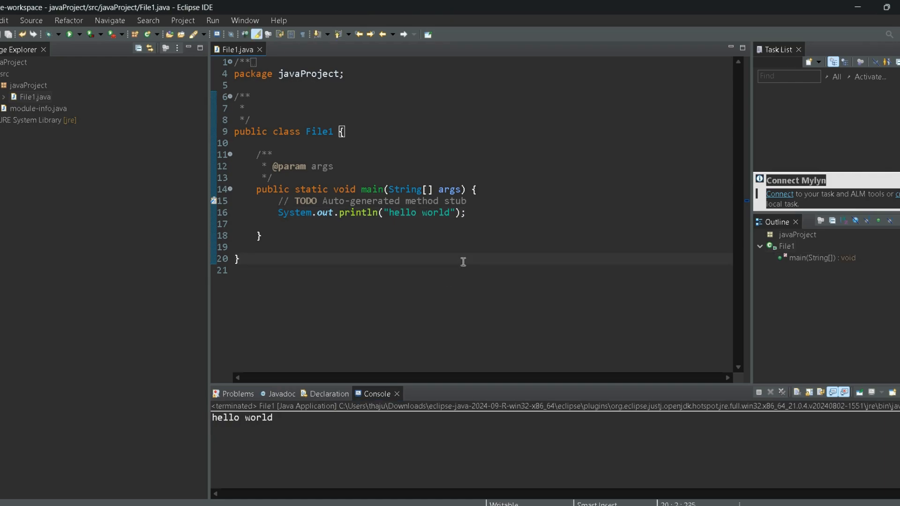